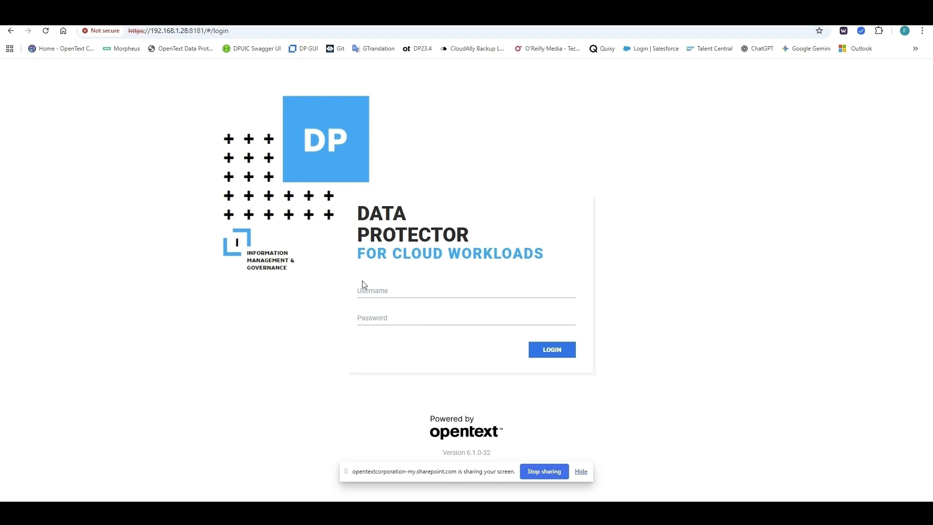
Step: Switch to the AWS EC2 console tab listing the AWSPrxy and EC2TestInst instances
key("ctrl+Tab")
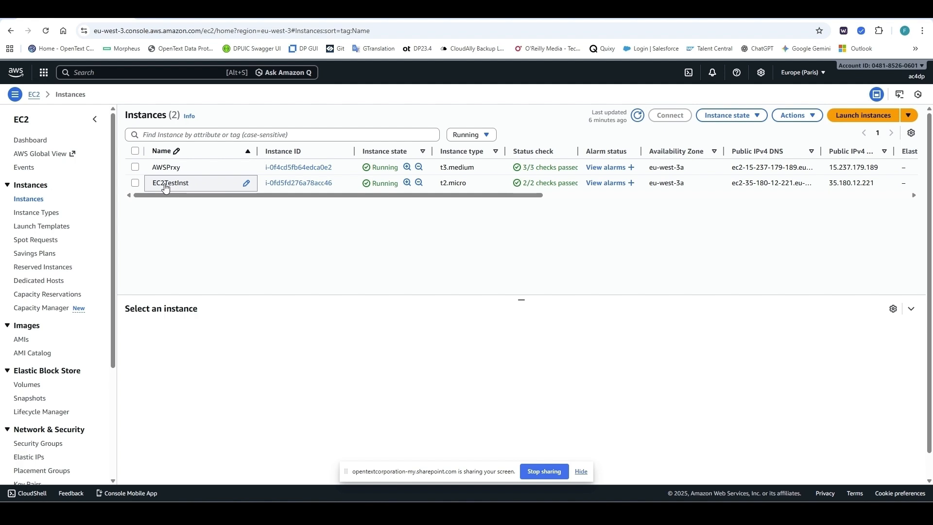
Step: Select EC2TestInst, review its instance details, and show its launch-wizard-1 security group and inbound rules
left_click(165, 188)
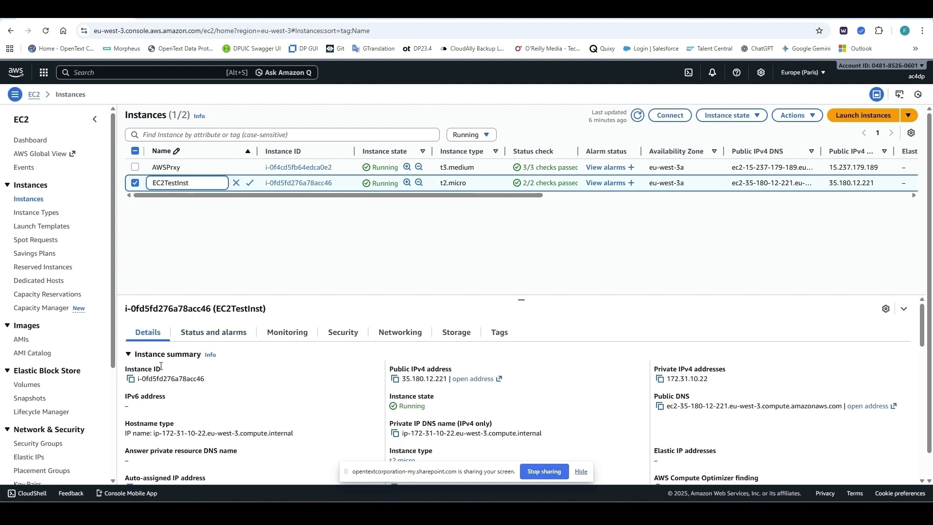
scroll(165, 369, "down", 2)
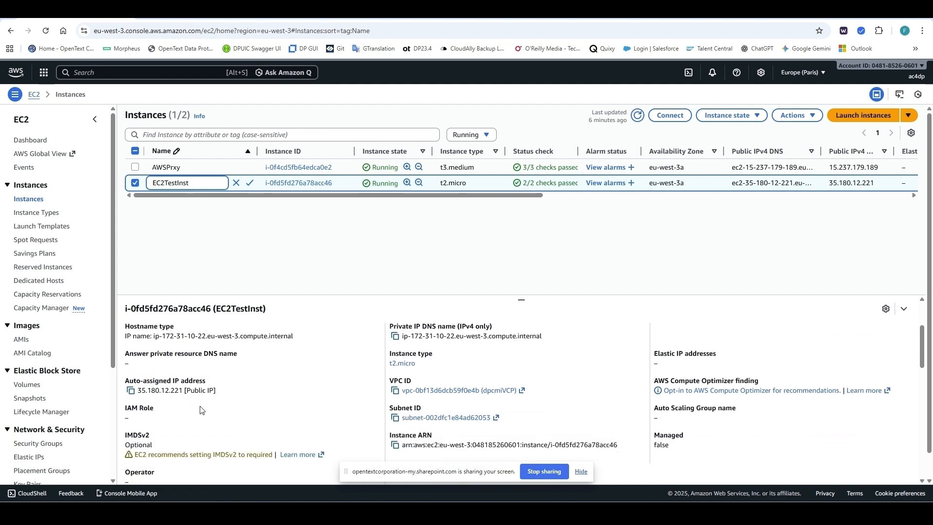
scroll(212, 411, "down", 1)
scroll(212, 411, "down", 2)
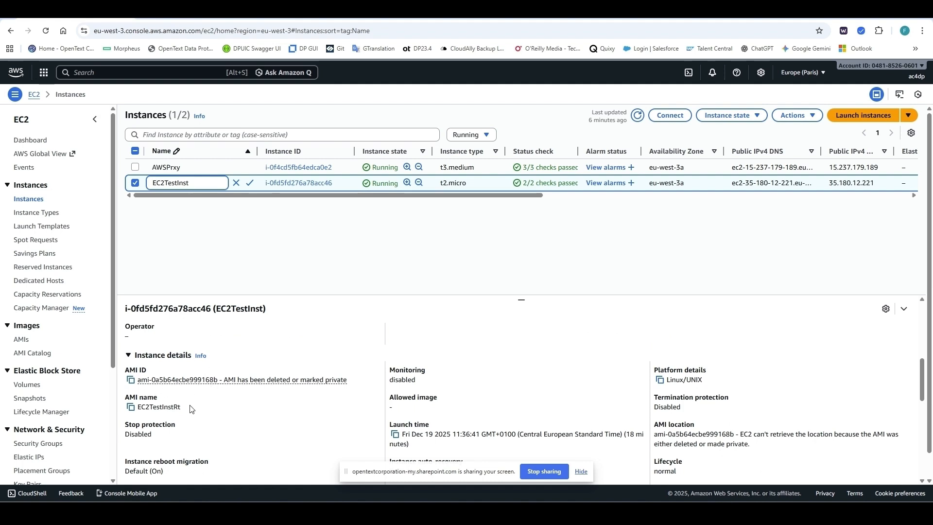
scroll(197, 411, "down", 1)
scroll(197, 412, "down", 3)
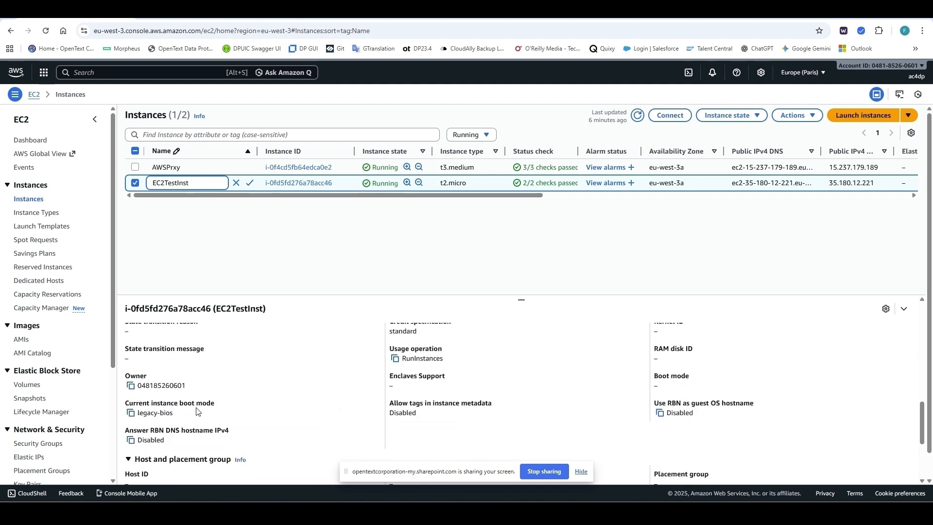
scroll(197, 412, "down", 3)
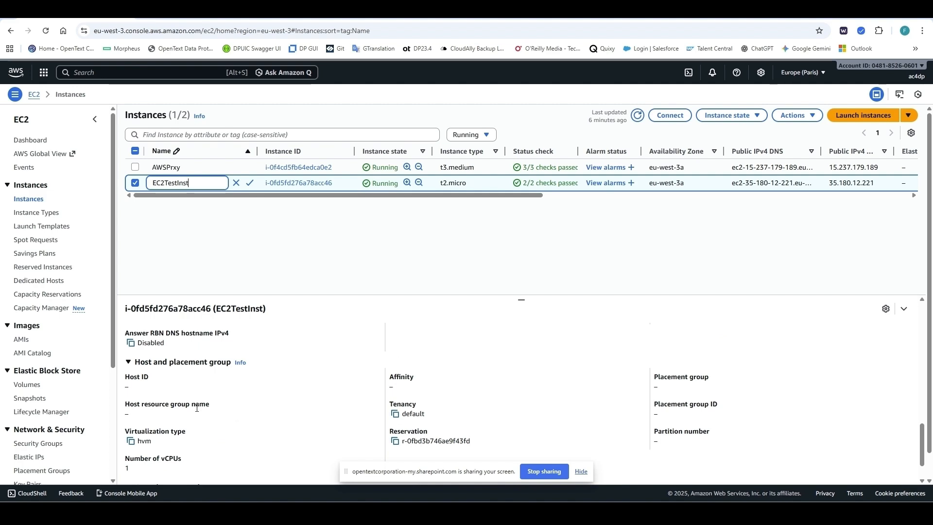
scroll(197, 412, "down", 1)
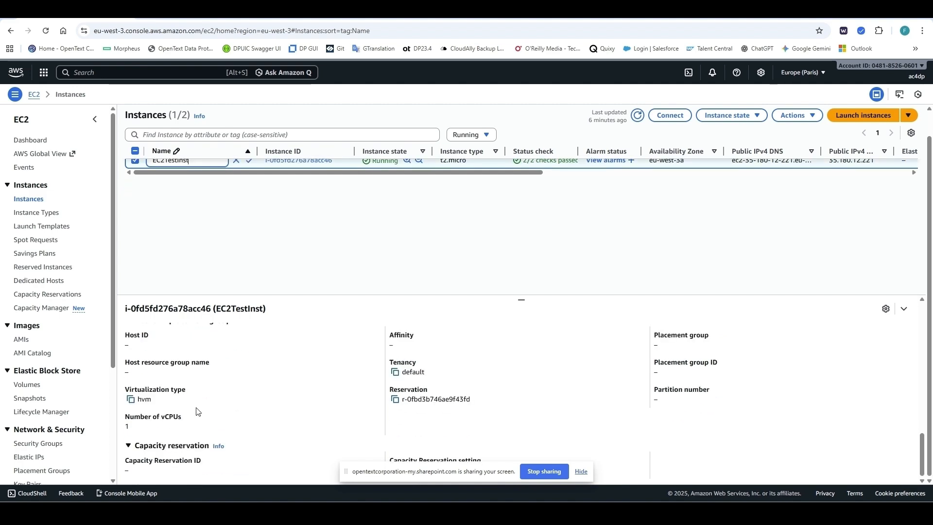
scroll(197, 411, "up", 10)
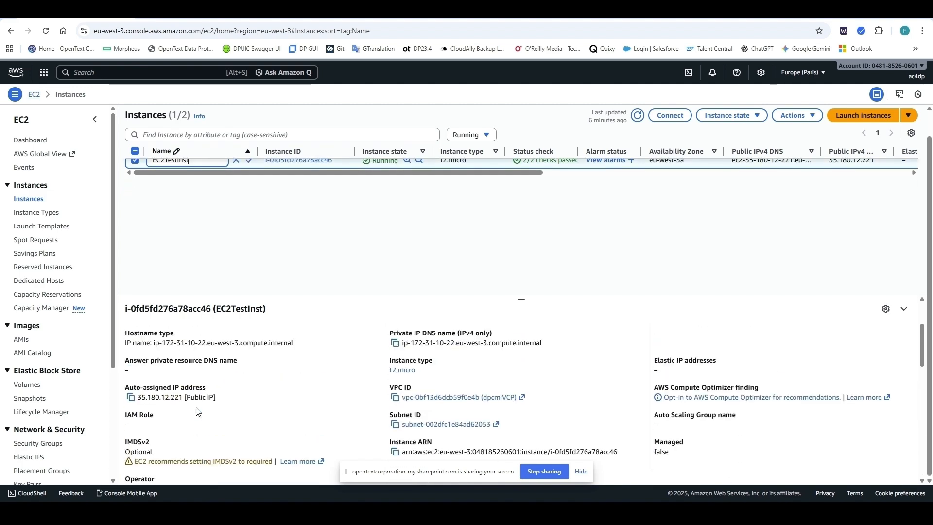
scroll(323, 415, "down", 1)
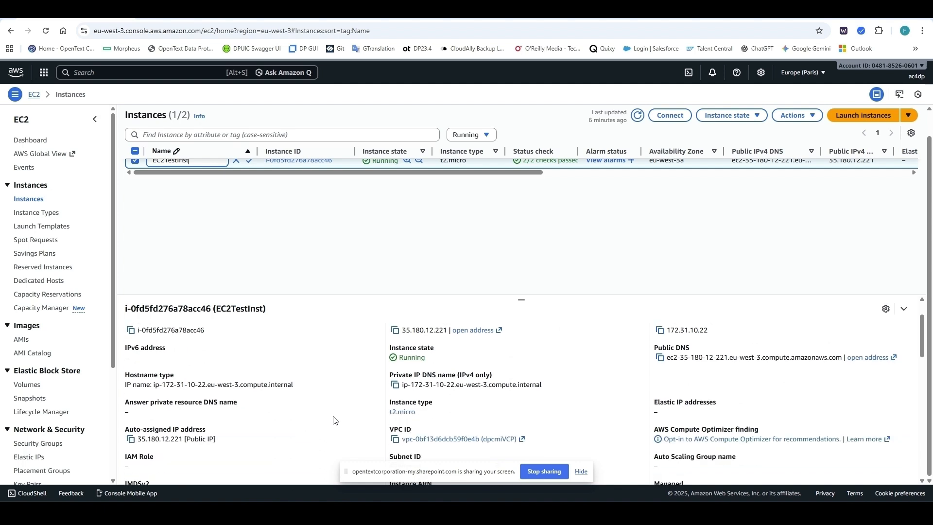
scroll(429, 418, "down", 2)
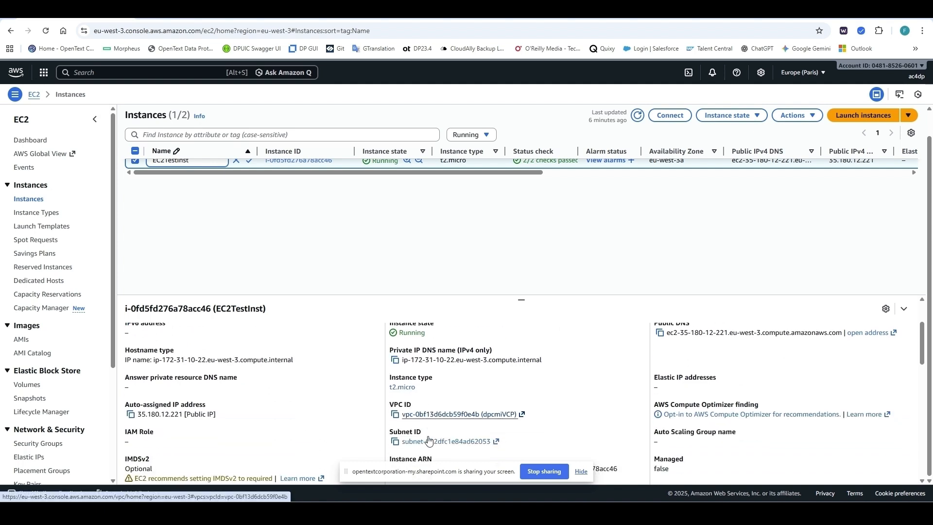
scroll(351, 406, "up", 3)
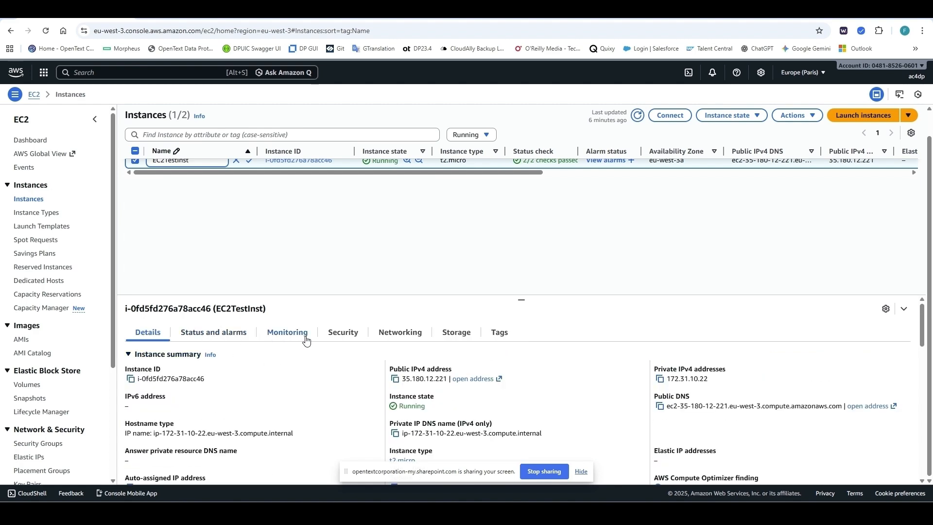
left_click(350, 339)
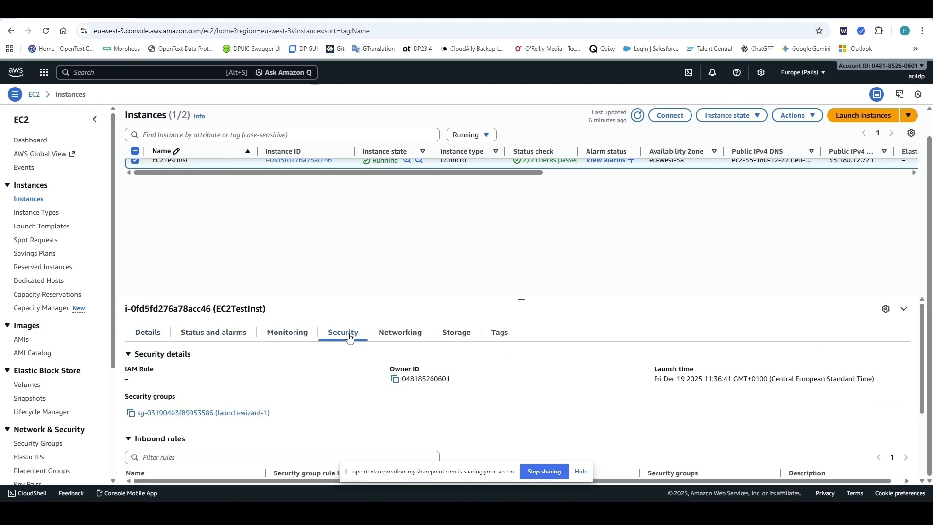
Step: Review the security rules, then show networking: VPC dpcmiVCP, public IP 35.180.12.221, private 172.31.10.22
scroll(271, 407, "down", 1)
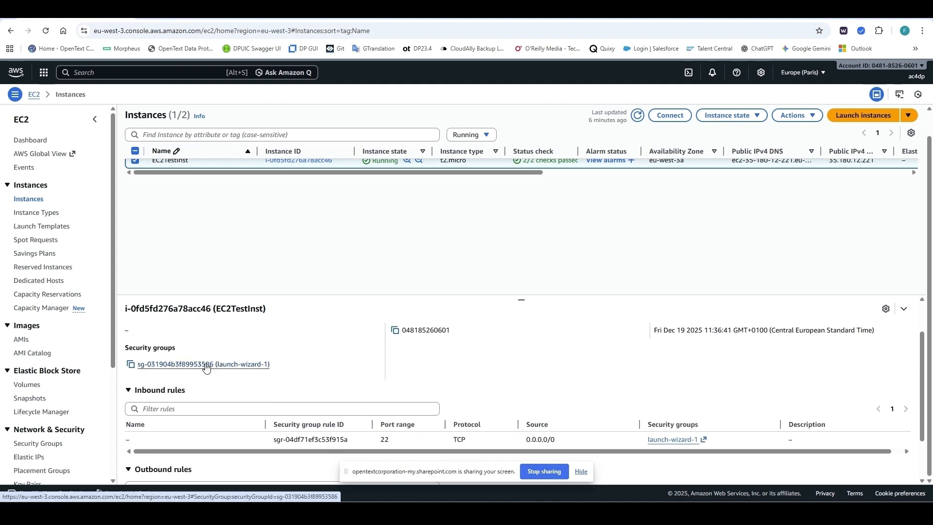
scroll(260, 369, "down", 1)
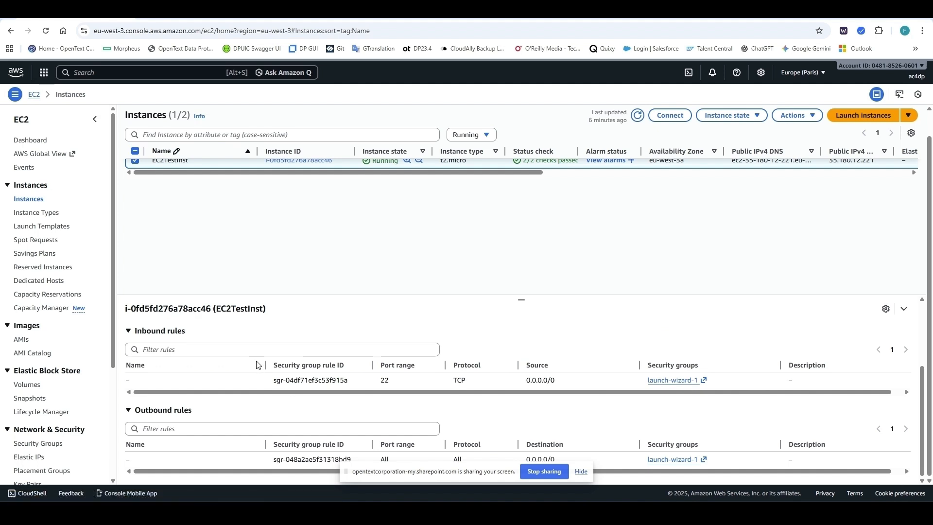
scroll(257, 365, "up", 3)
scroll(257, 365, "down", 2)
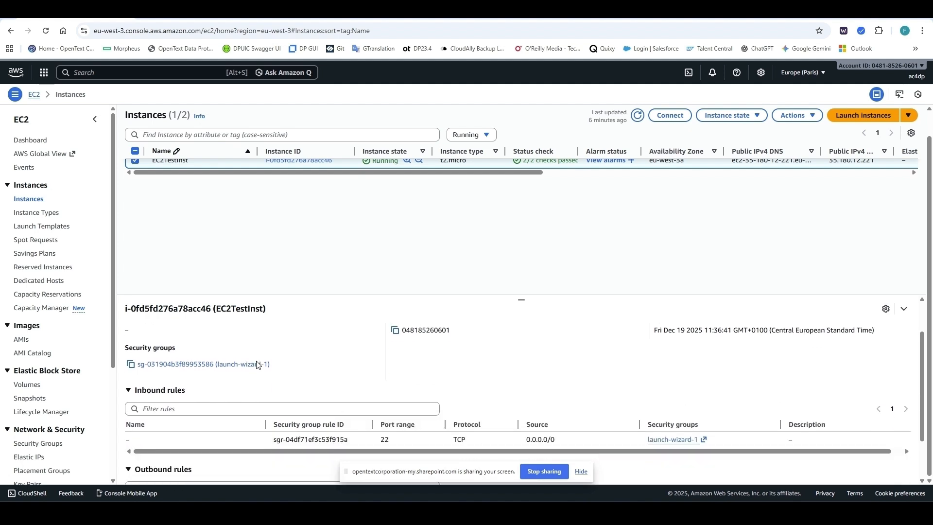
scroll(256, 362, "up", 2)
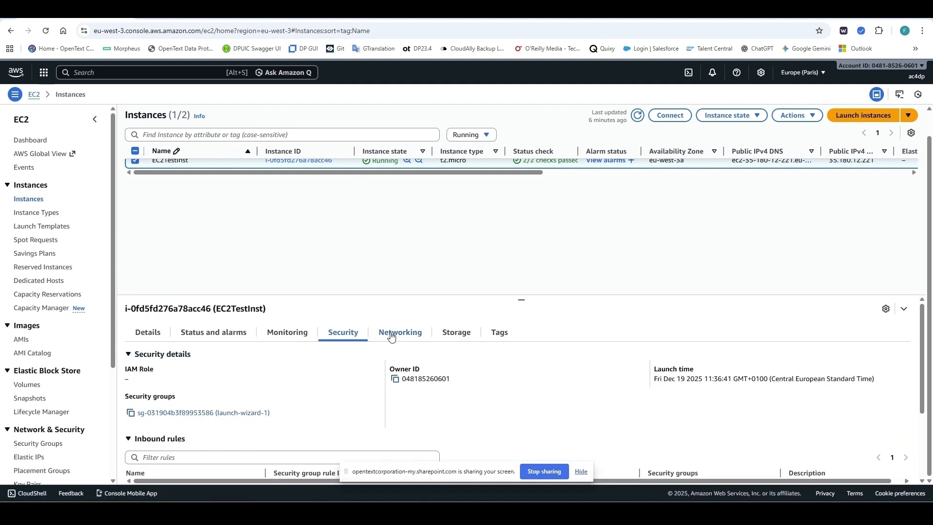
left_click(392, 335)
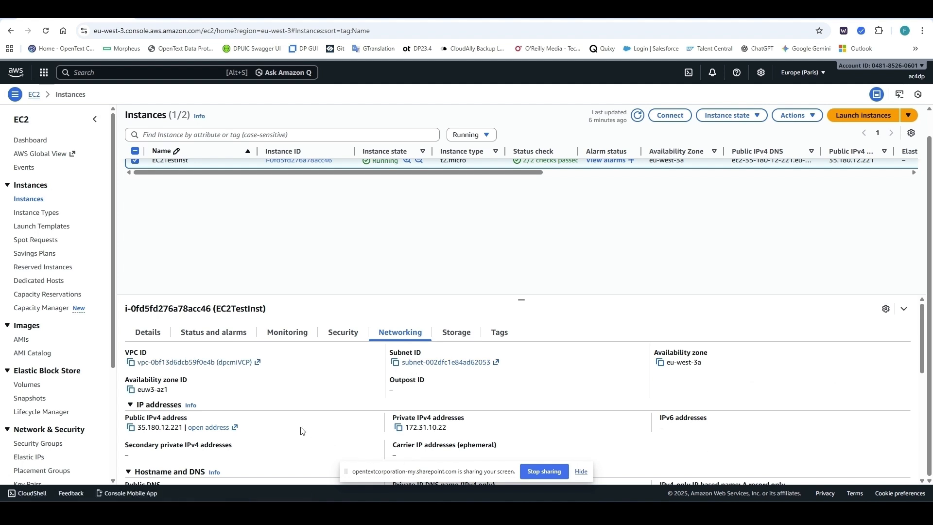
scroll(301, 431, "down", 1)
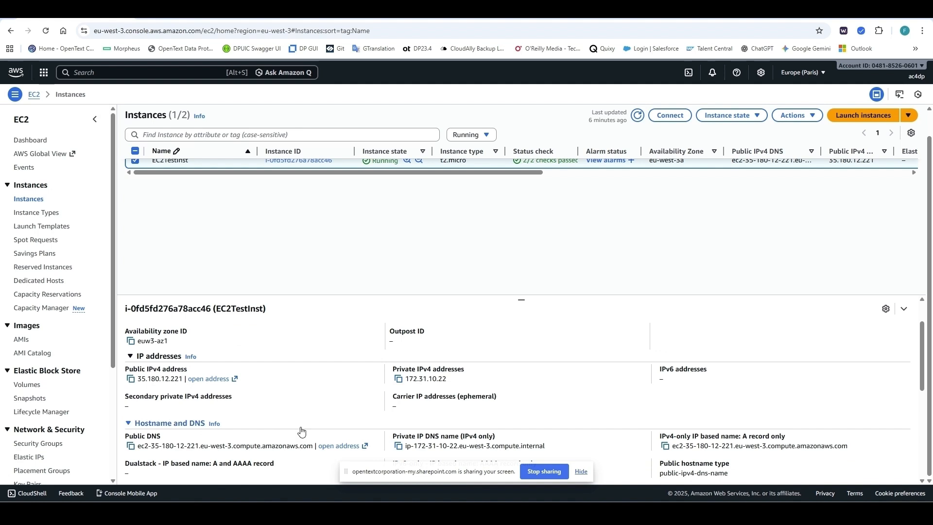
scroll(298, 431, "up", 1)
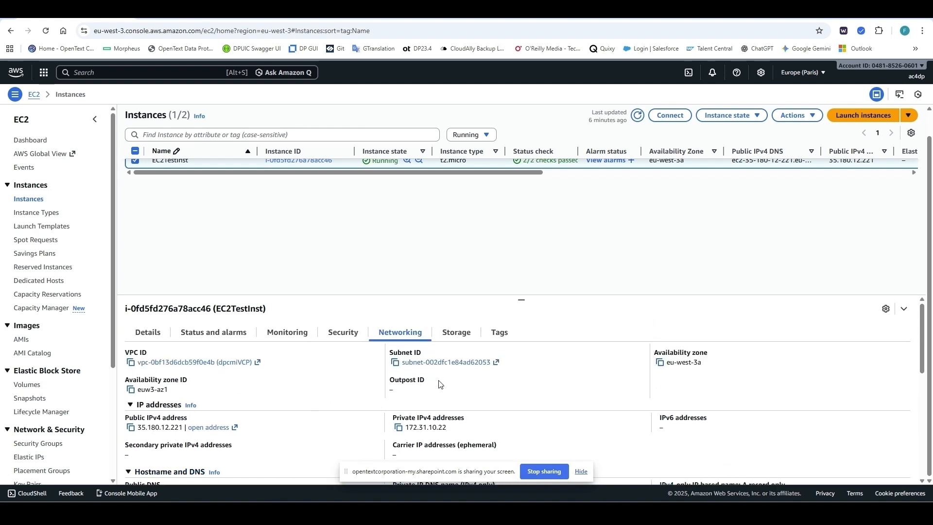
left_click(422, 364)
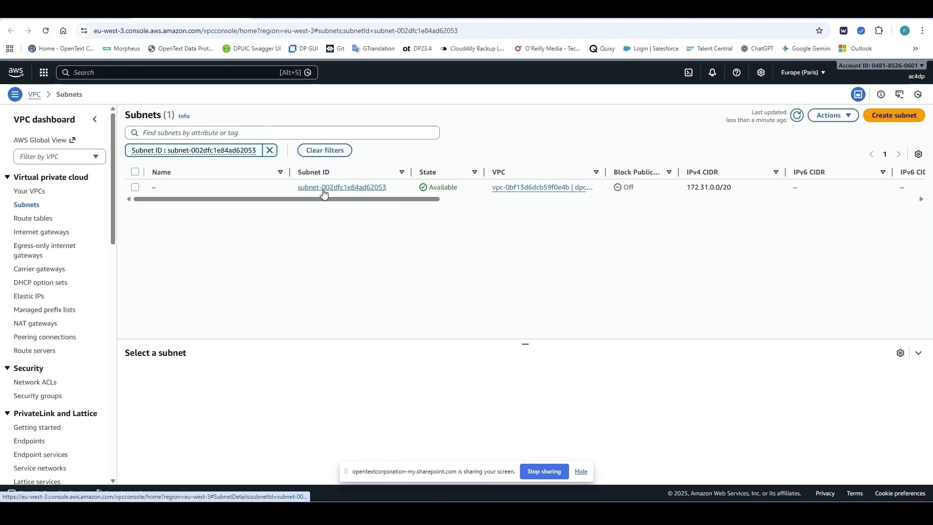
left_click(323, 192)
left_click(214, 367)
scroll(259, 424, "down", 1)
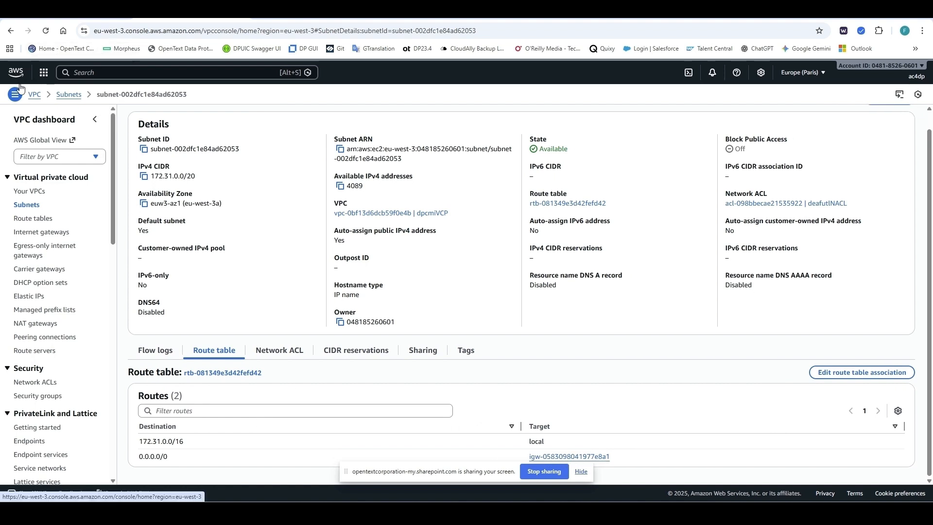
left_click(12, 35)
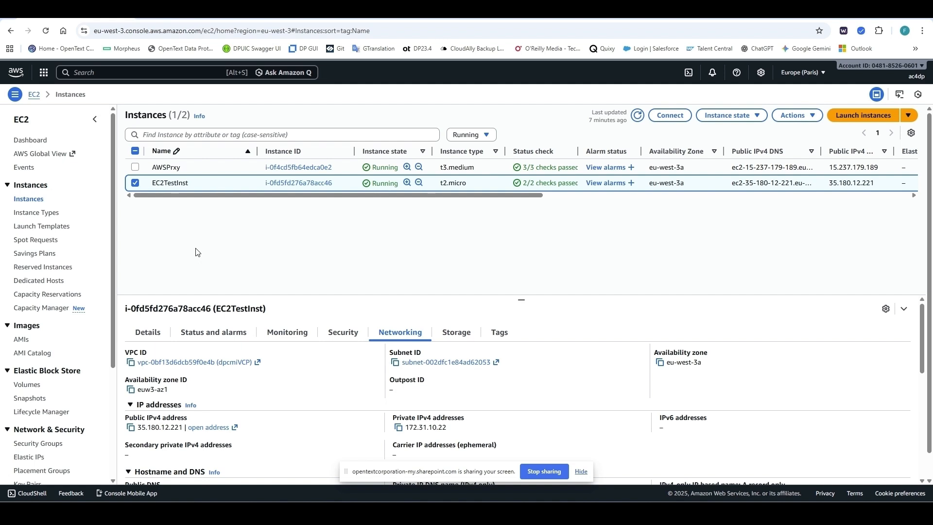
Step: Show EC2TestInst's block devices: 8 GiB root /dev/xvda and attached 5 GiB /dev/sdb
left_click(459, 334)
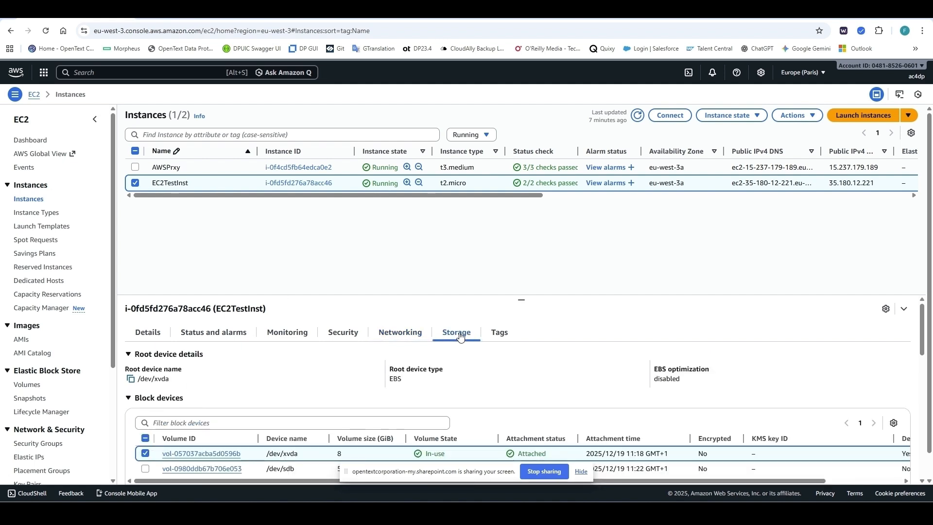
scroll(447, 399, "down", 1)
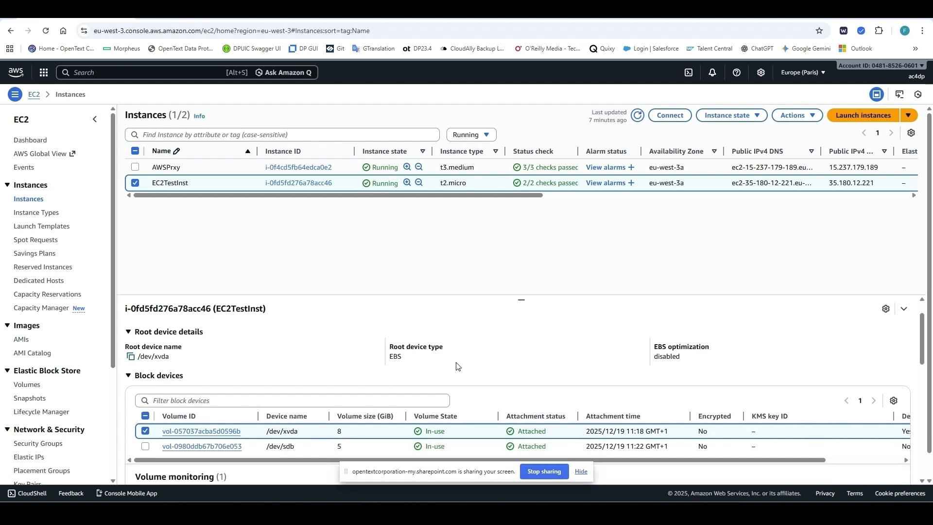
scroll(447, 398, "down", 1)
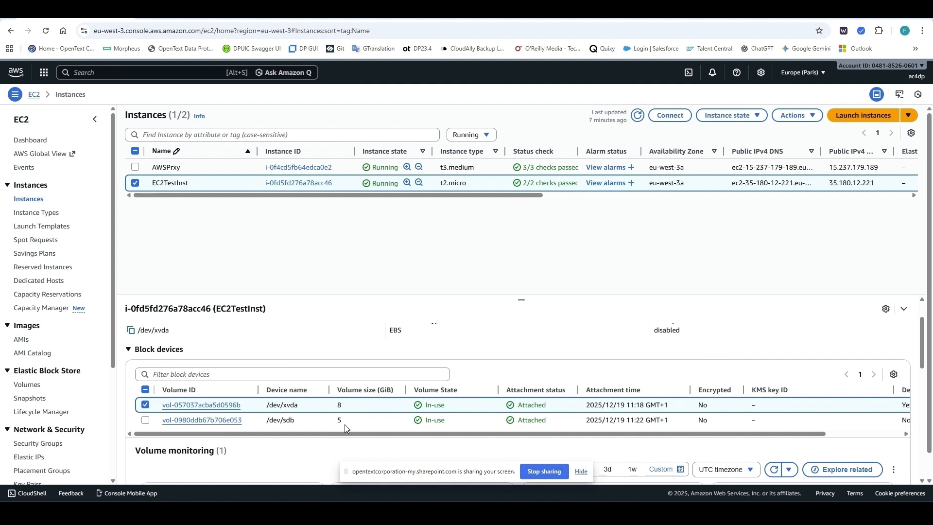
scroll(345, 424, "up", 1)
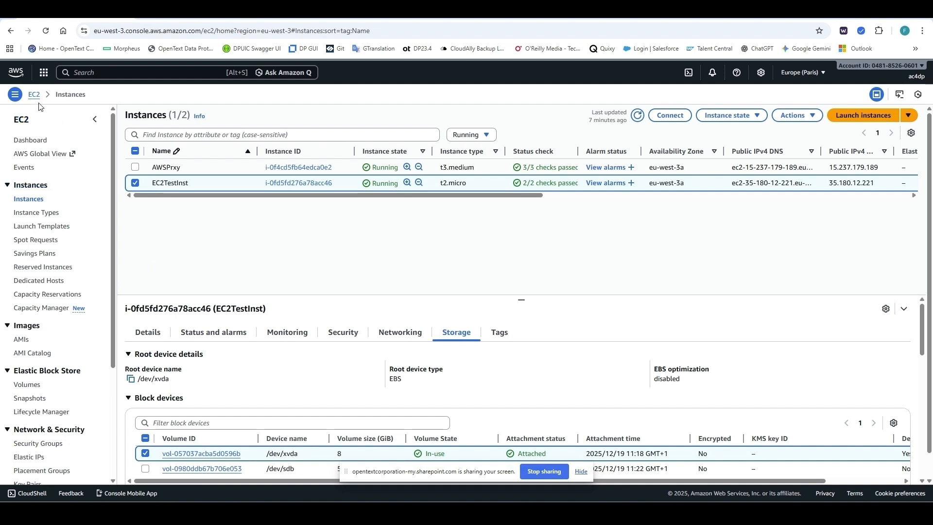
Step: Go to IAM and view the only IAM user's permissions, showing the attached DP4CWPolicy
left_click(43, 74)
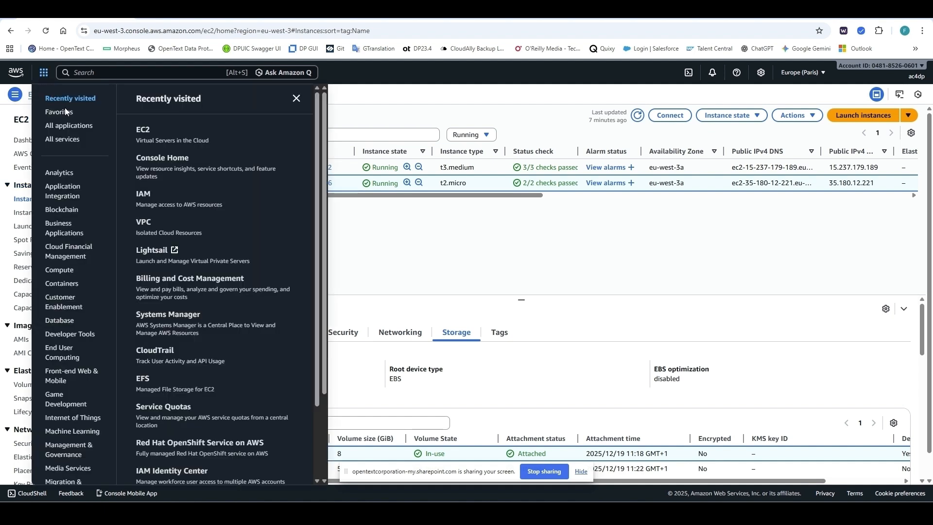
left_click(145, 194)
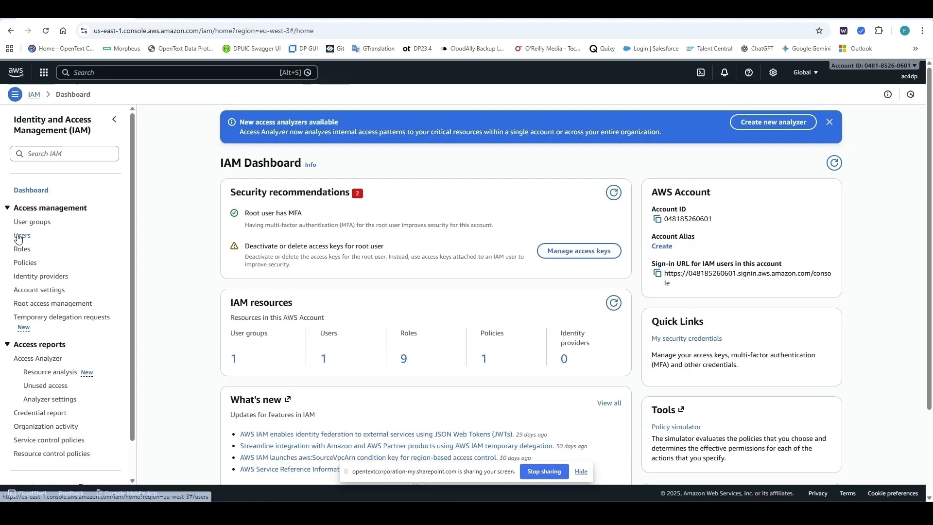
left_click(20, 236)
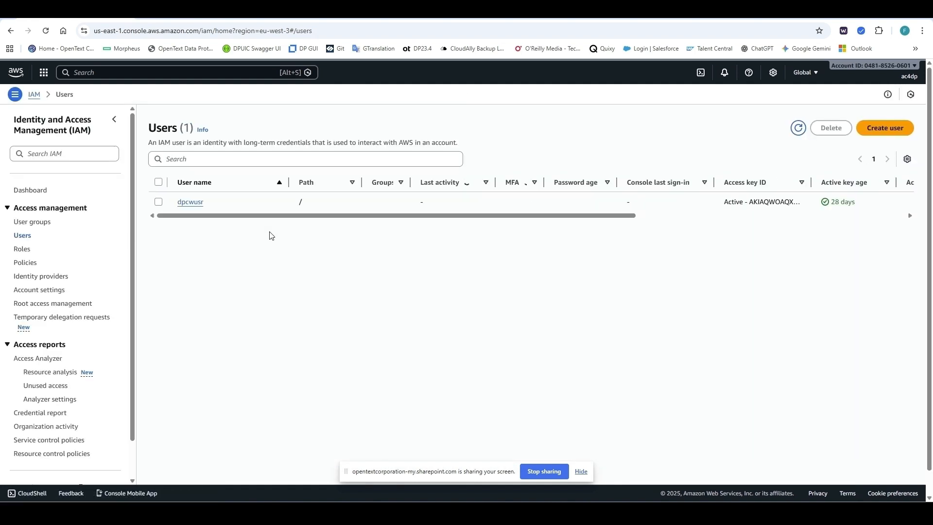
left_click(190, 202)
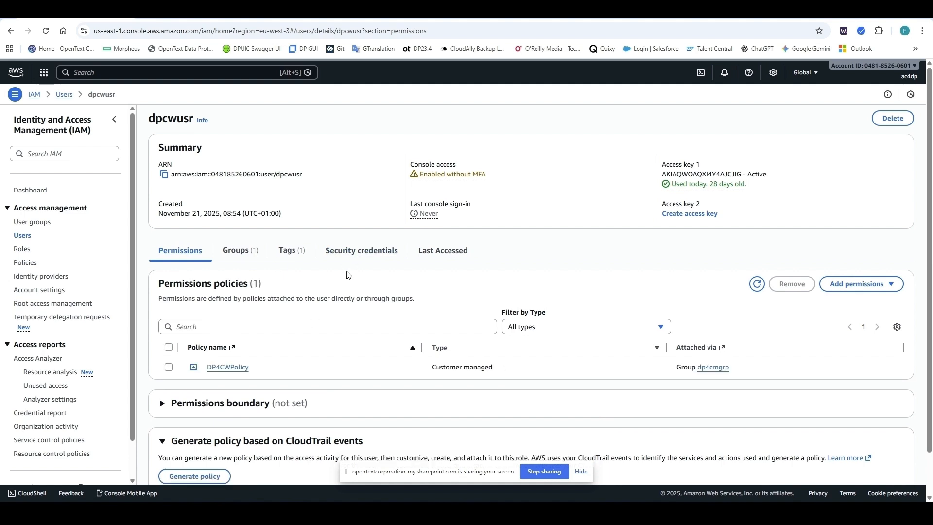
scroll(348, 276, "down", 1)
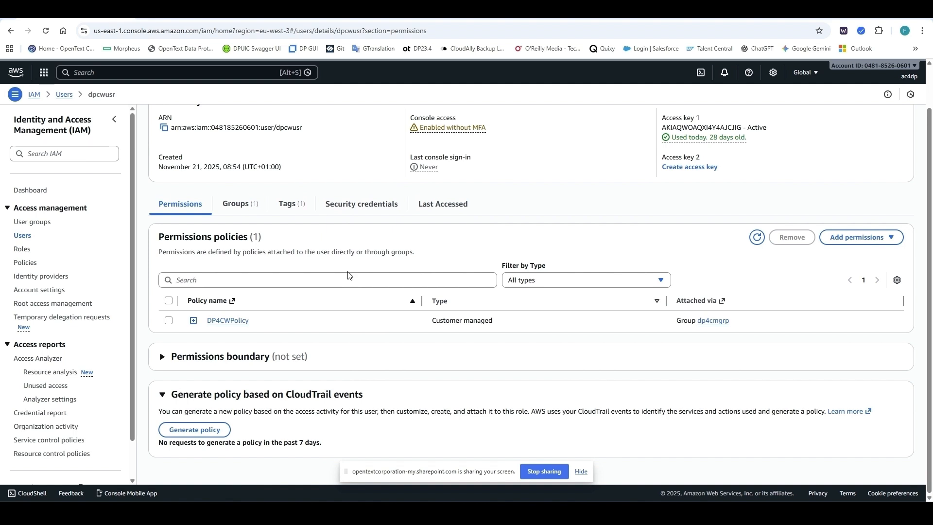
Step: Open DP4CWPolicy and review its JSON statements, including EC2CopyImageForRestore
left_click(224, 322)
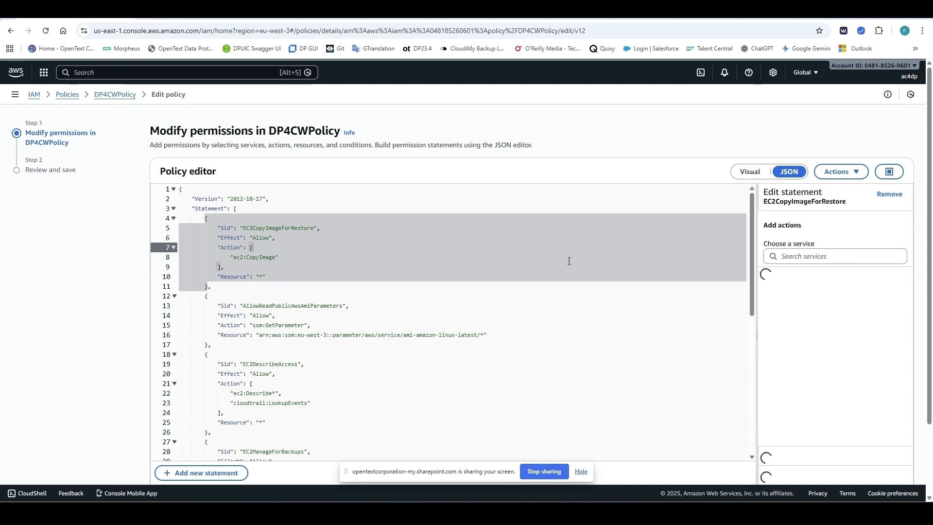
scroll(396, 288, "down", 5)
scroll(396, 292, "down", 4)
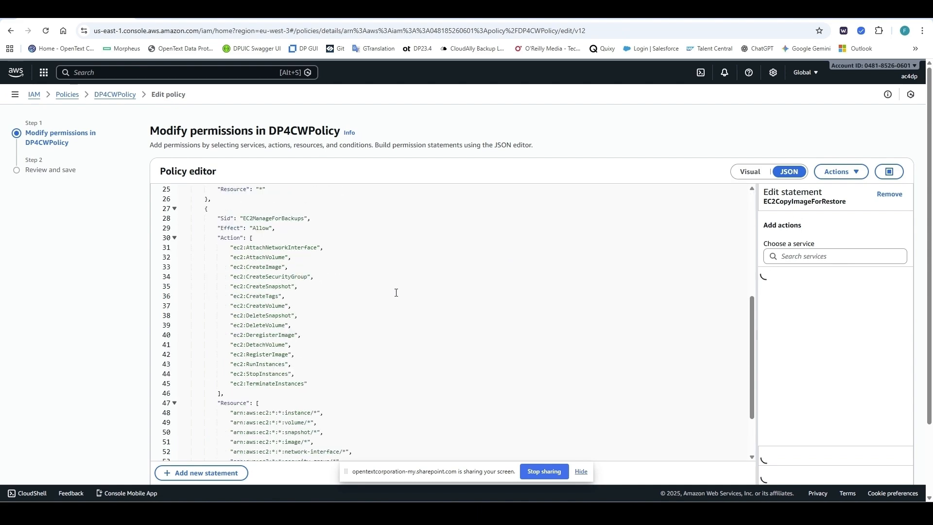
scroll(389, 308, "up", 6)
scroll(389, 308, "up", 3)
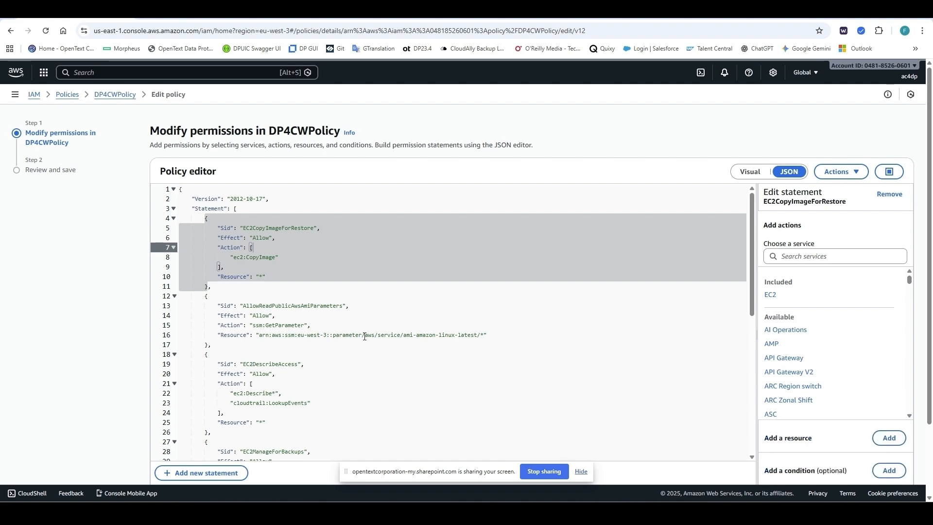
Step: Return to the EC2 instances page through the AWS services menu
left_click(14, 95)
left_click(44, 72)
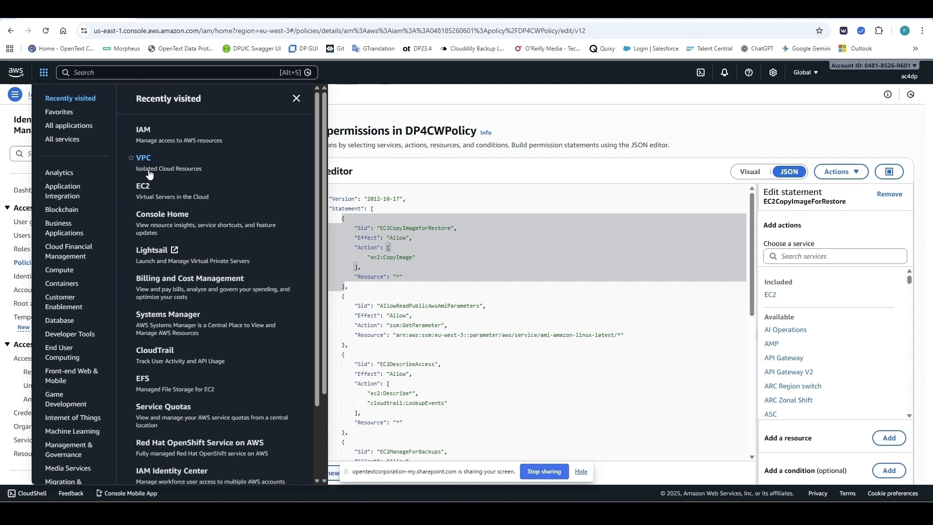
left_click(147, 189)
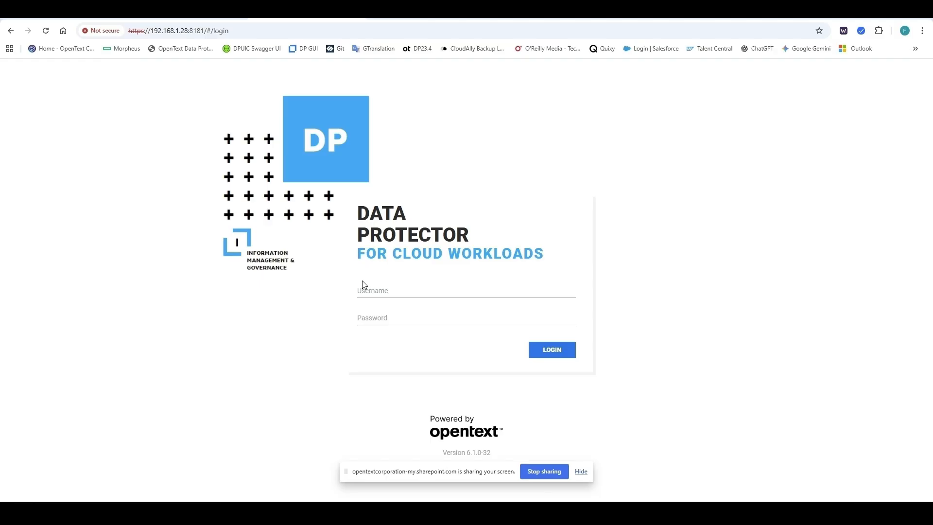
Step: Sign in with the admin username and password, then open the empty Virtual Environments instances list
left_click(364, 288)
type("admin")
left_click(383, 316)
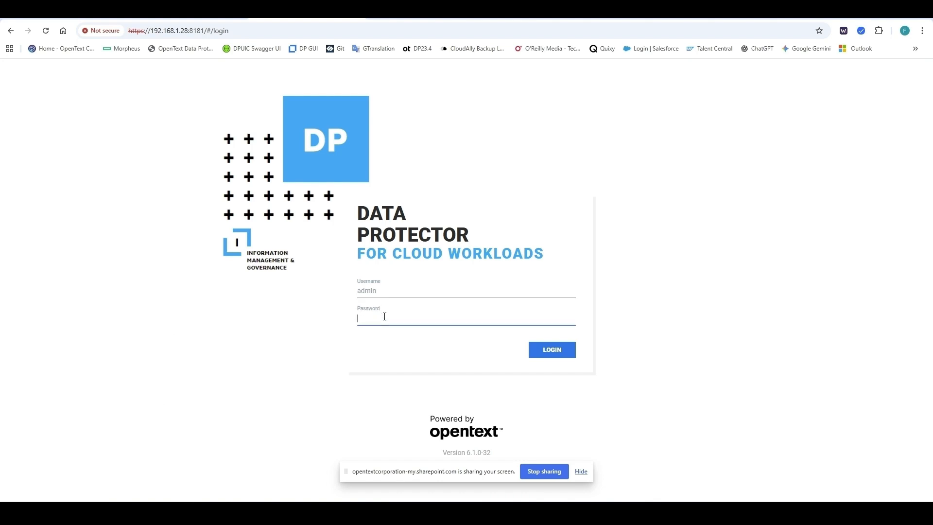
type("••••••••")
left_click(572, 355)
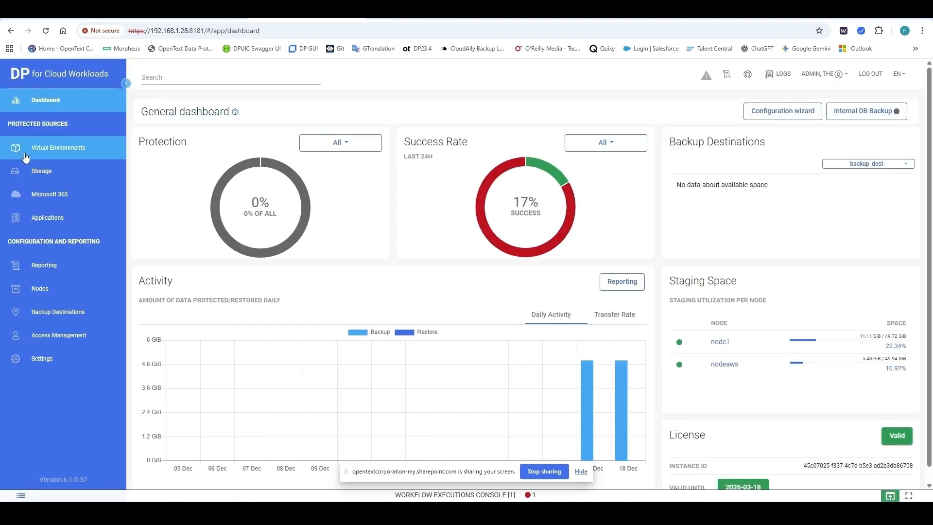
left_click(42, 154)
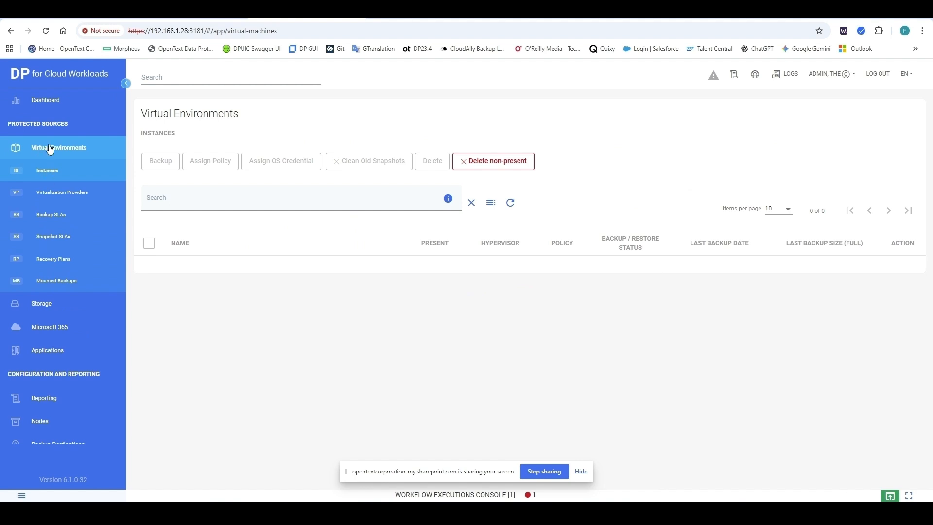
Step: Open Virtualization Providers and preview a new Amazon Web Services provider form without saving it
left_click(62, 194)
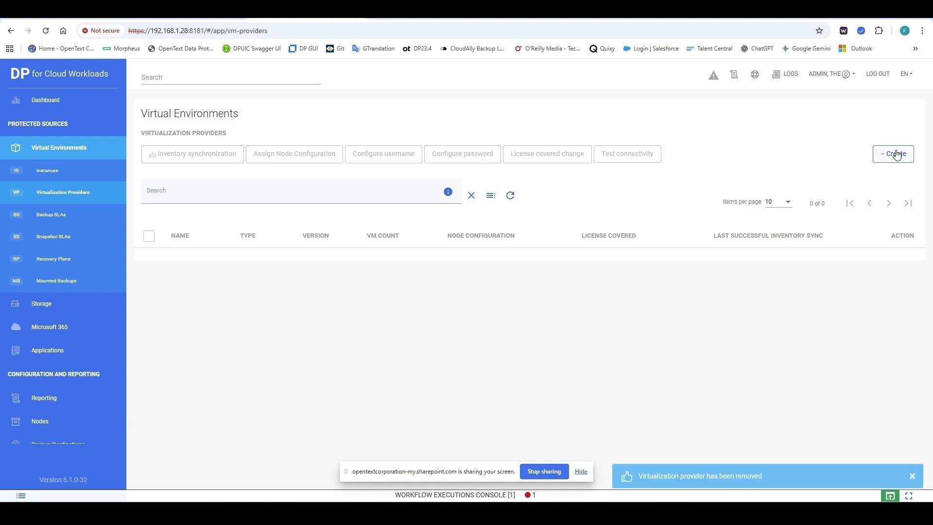
left_click(897, 155)
left_click(337, 168)
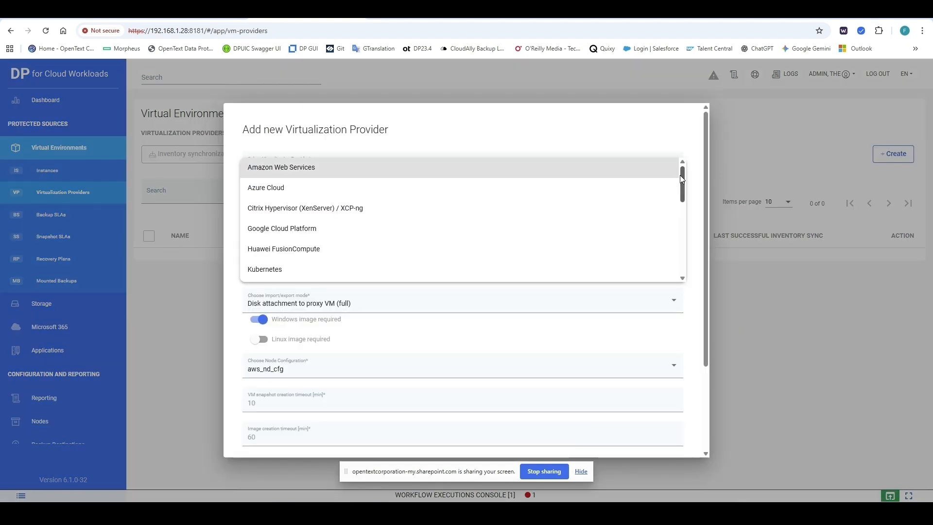
mouse_move(682, 175)
left_mouse_down()
mouse_move(682, 261)
mouse_move(687, 171)
left_mouse_up()
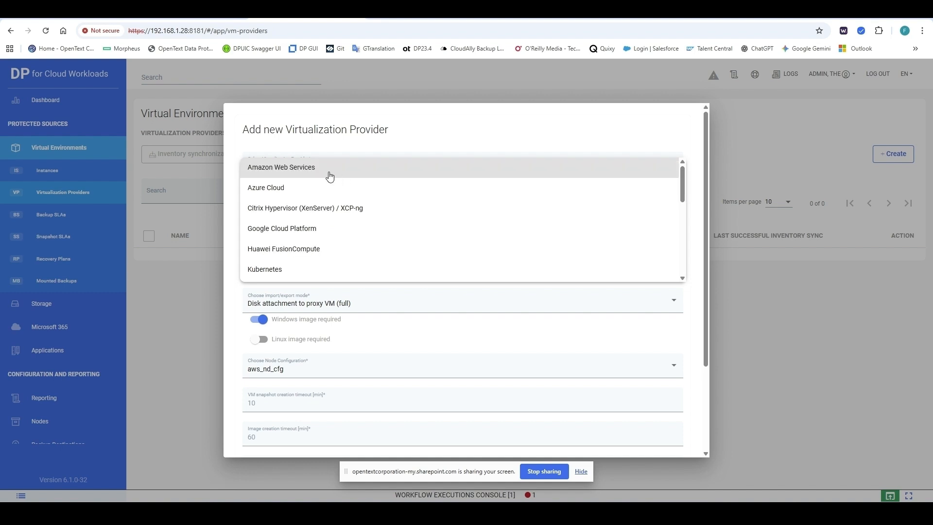
left_click(308, 170)
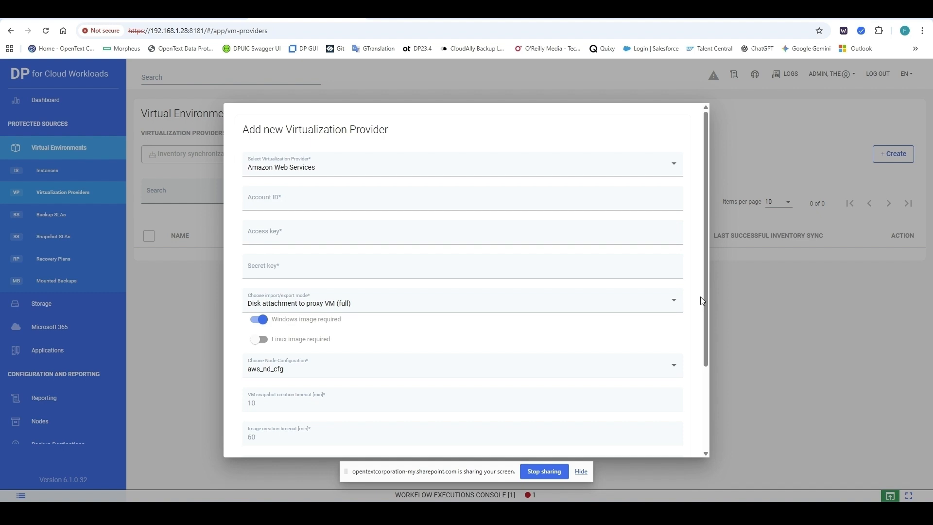
scroll(700, 299, "down", 3)
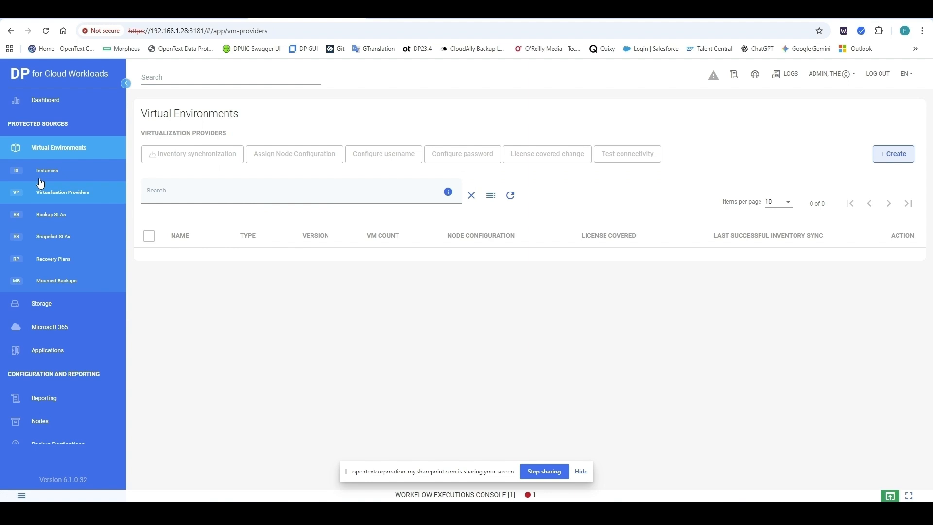
Step: Check Instances and Backup SLAs, then list node configurations aws_nd_cfg, Default Config and local_nd_cfg
left_click(40, 179)
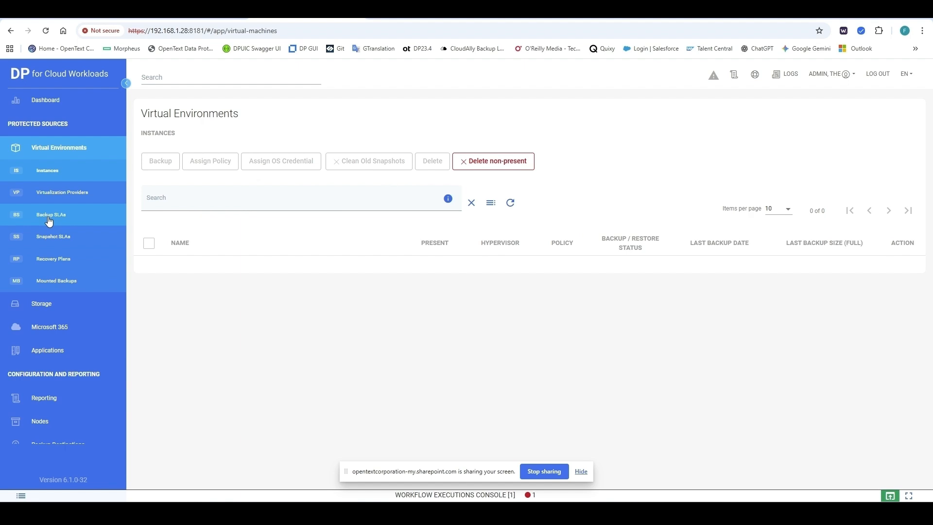
left_click(49, 220)
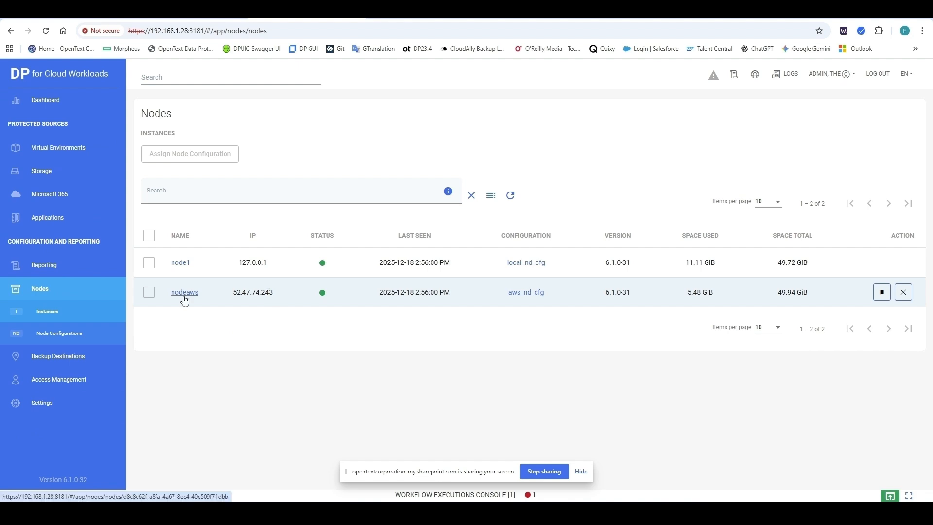
left_click(48, 334)
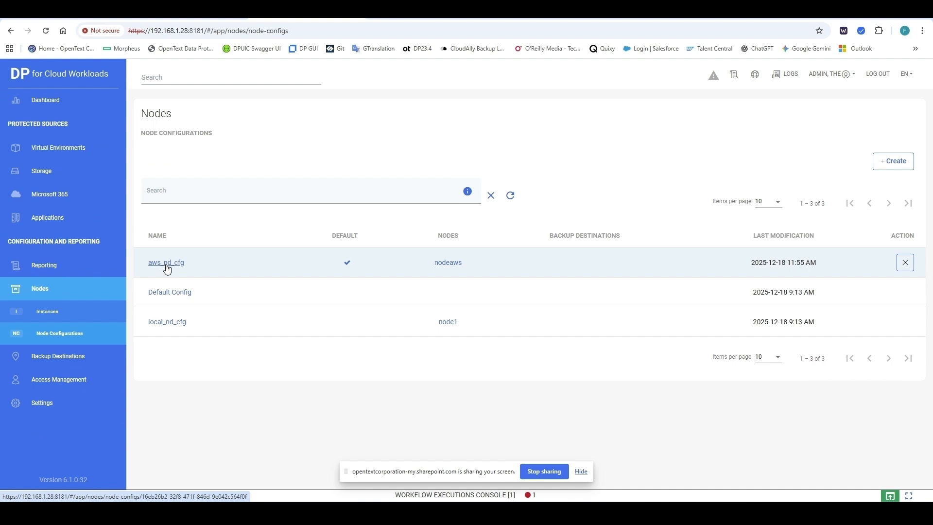
Step: Review aws_nd_cfg's /vprotect_data storage paths, then list the File System backup destination backup_dest
left_click(166, 267)
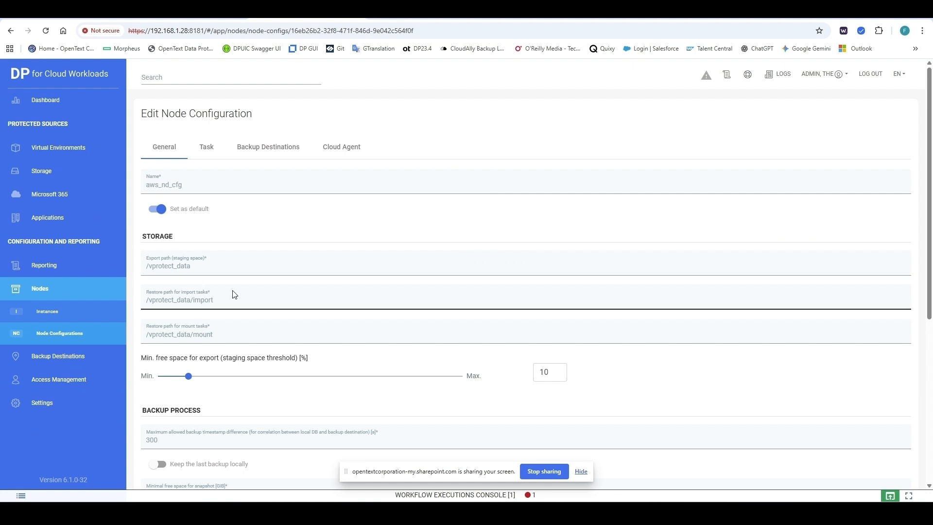
scroll(233, 294, "down", 1)
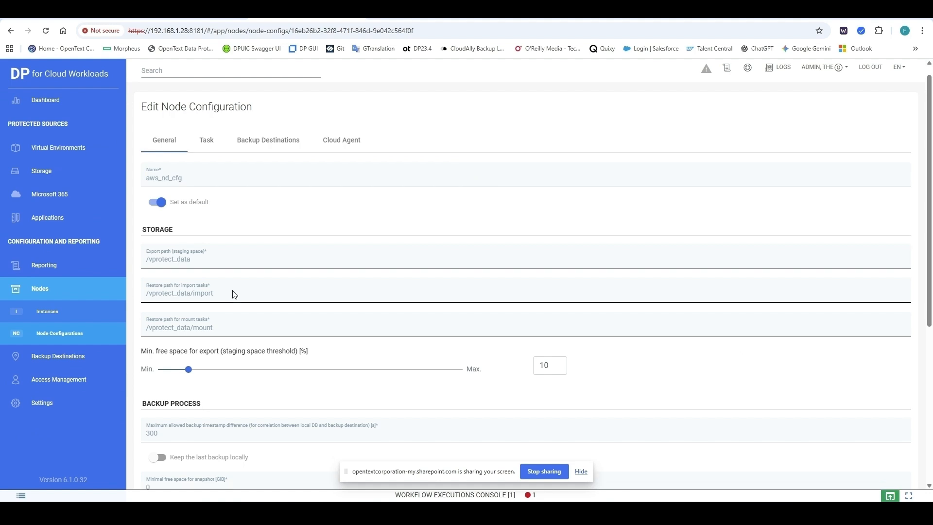
scroll(233, 295, "down", 2)
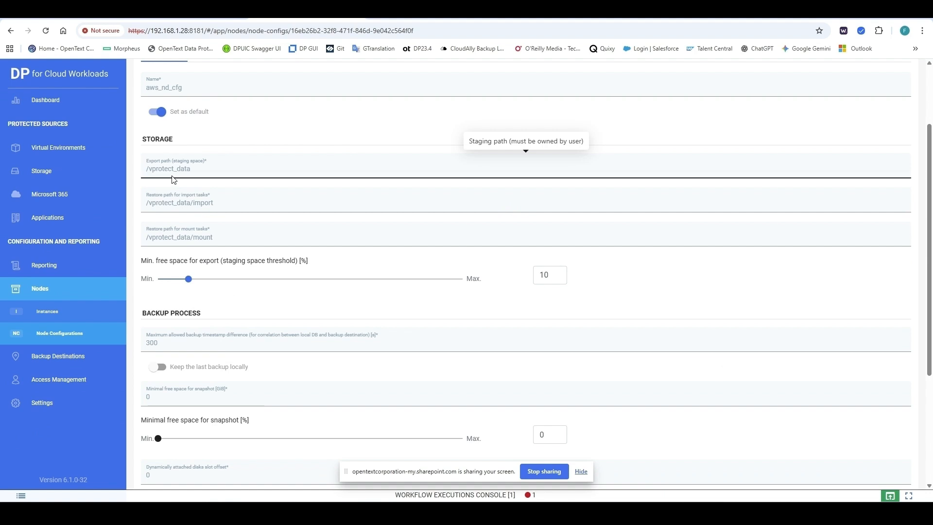
scroll(214, 222, "up", 1)
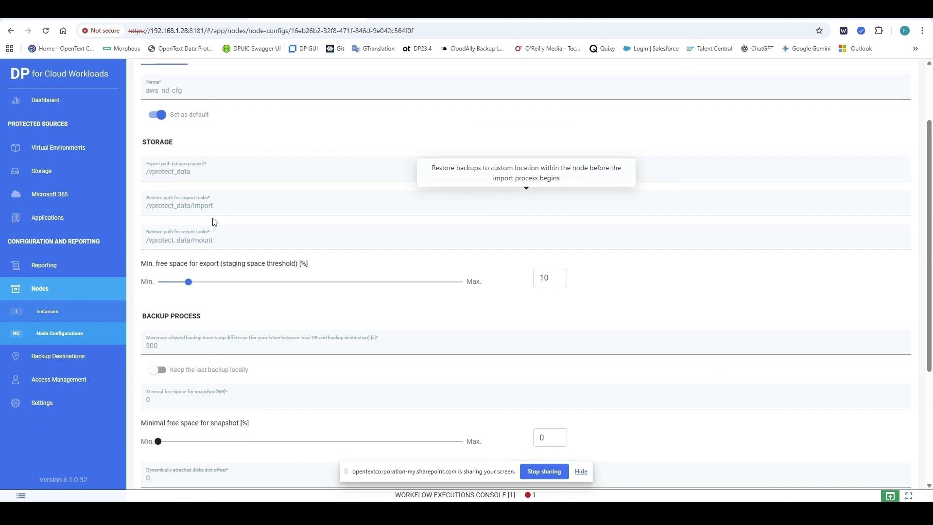
scroll(215, 222, "up", 1)
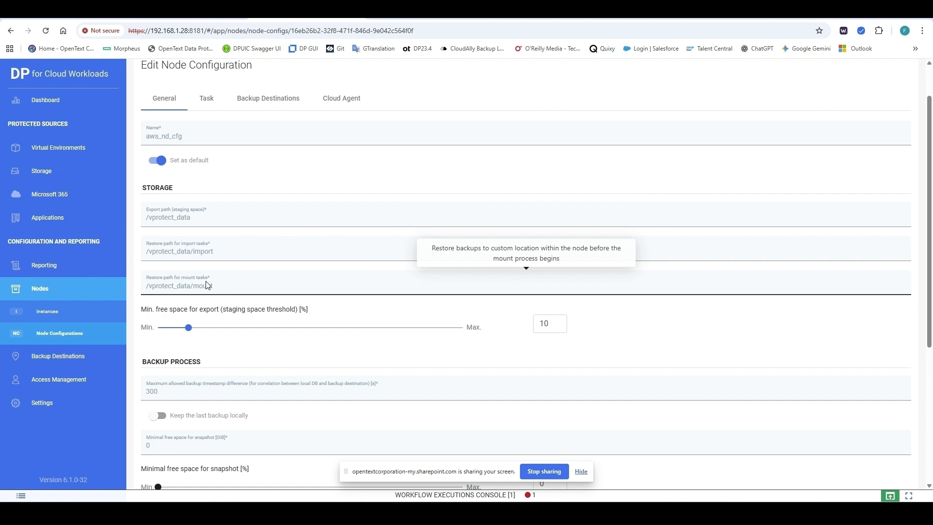
left_click(56, 356)
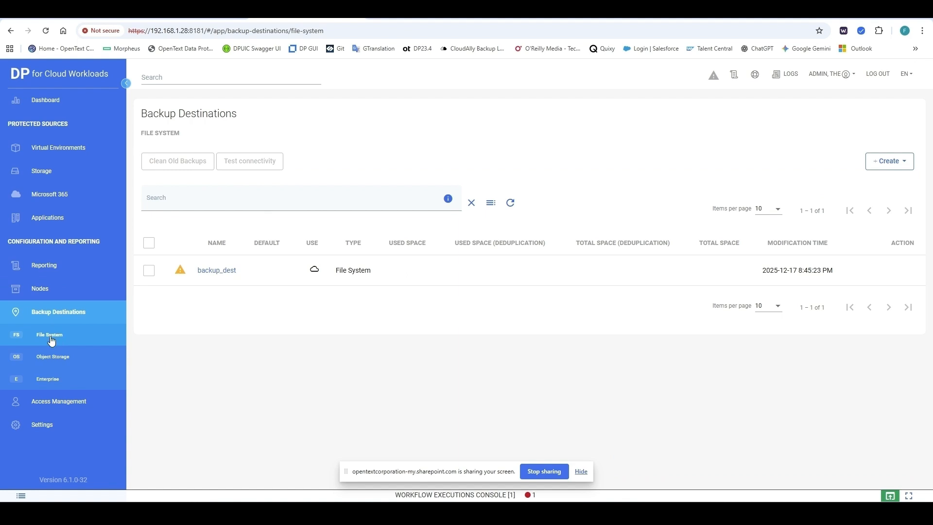
Step: Create File System backup destination ASW_destination using aws_nd_cfg and path /vprotect_data/backup
left_click(883, 165)
left_click(871, 200)
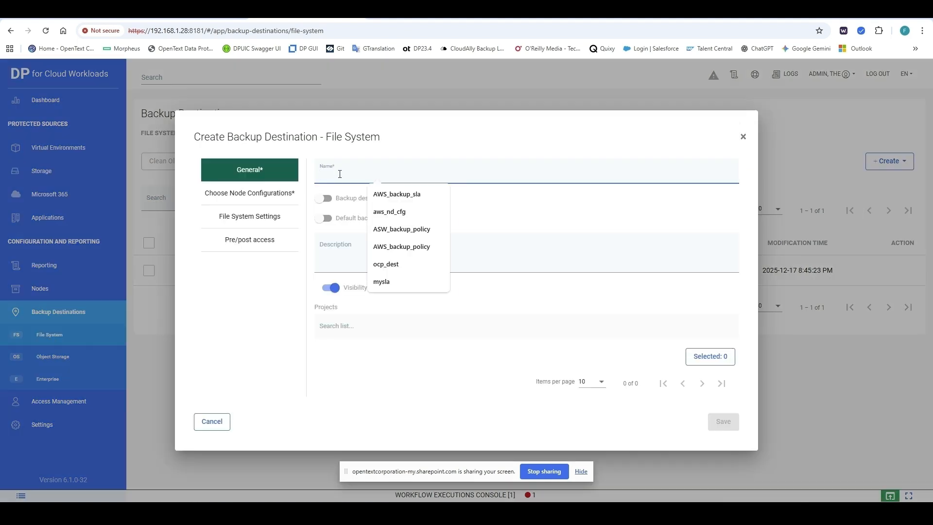
left_click(378, 279)
left_click(249, 193)
left_click(322, 198)
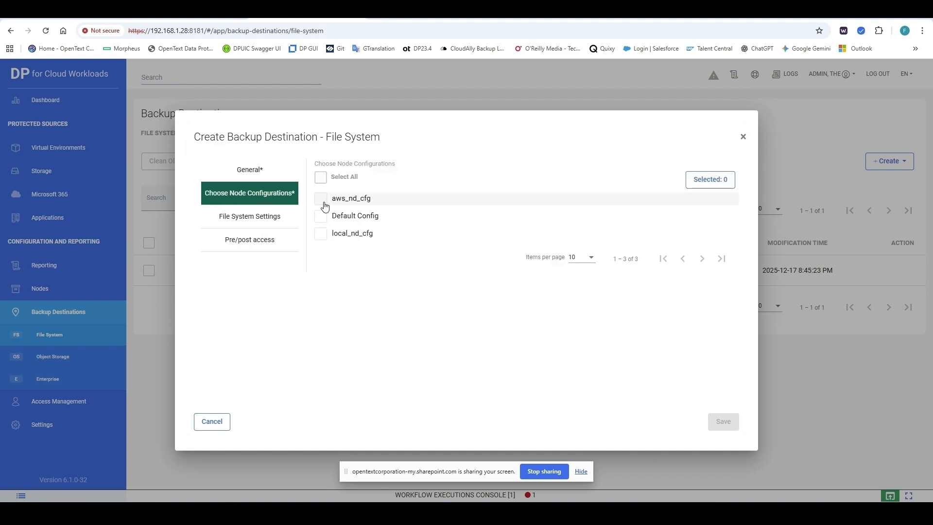
left_click(249, 216)
left_click(392, 189)
left_click(389, 204)
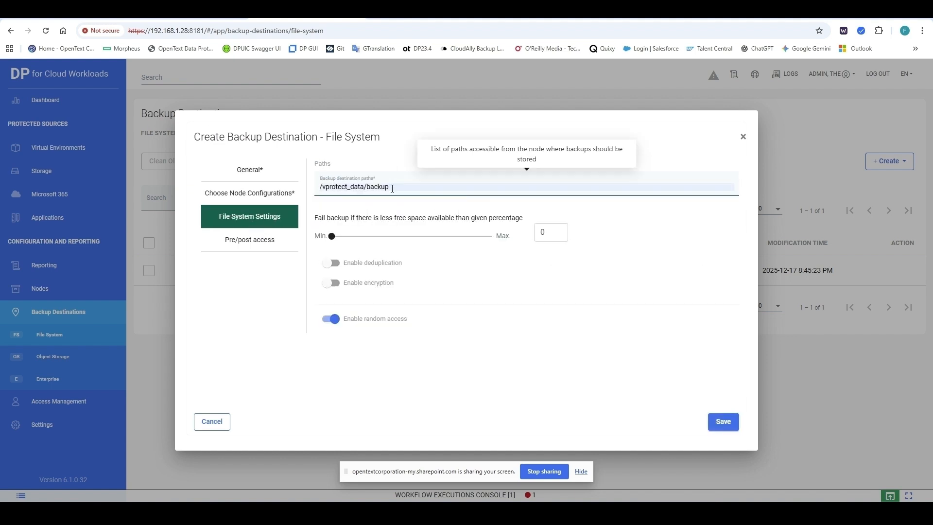
left_click(722, 422)
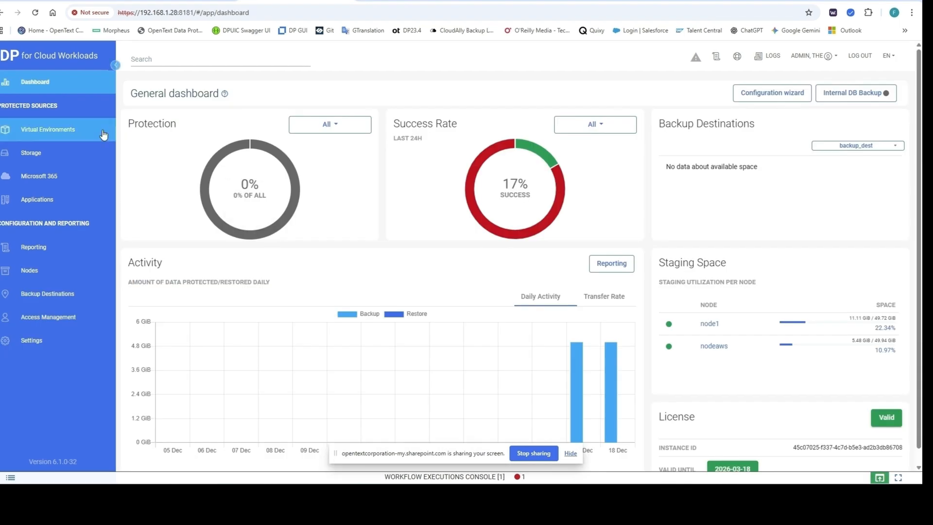
Step: Begin a new virtualization provider on the Virtualization Providers page with type Amazon Web Services
left_click(48, 134)
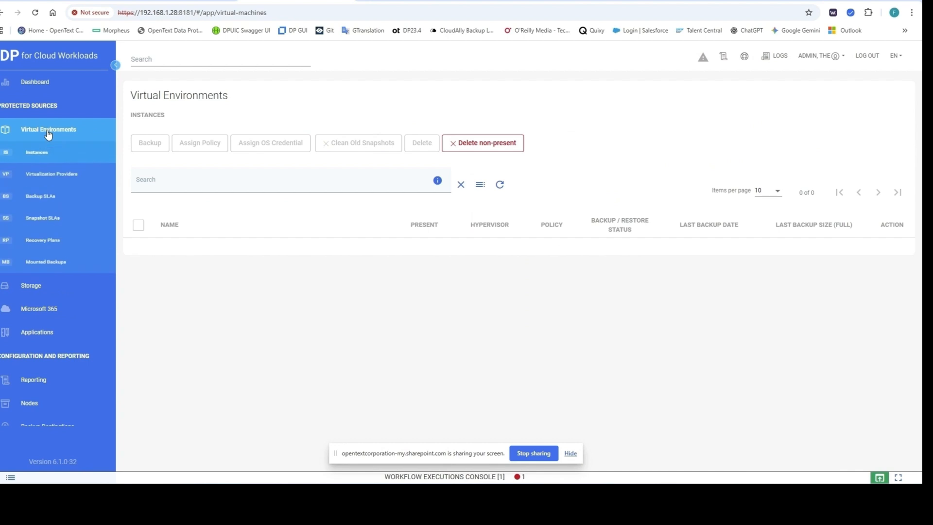
left_click(59, 176)
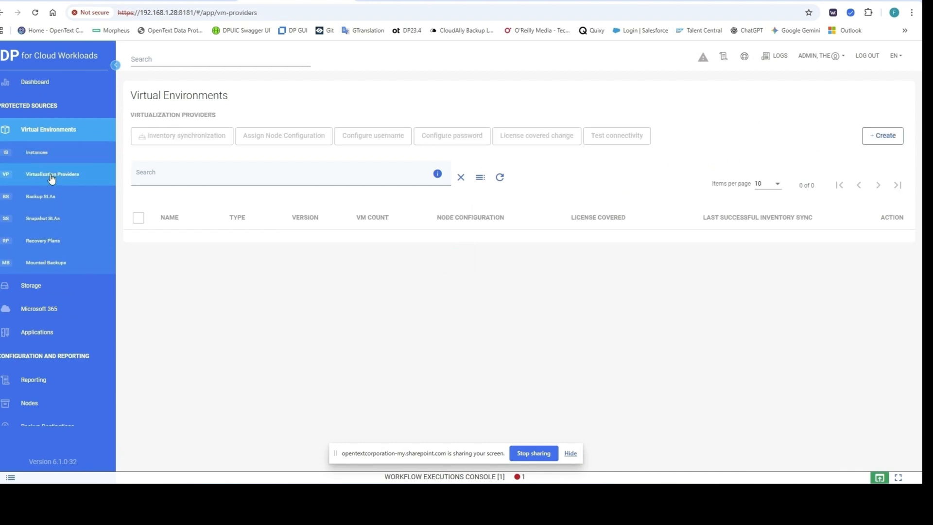
left_click(884, 136)
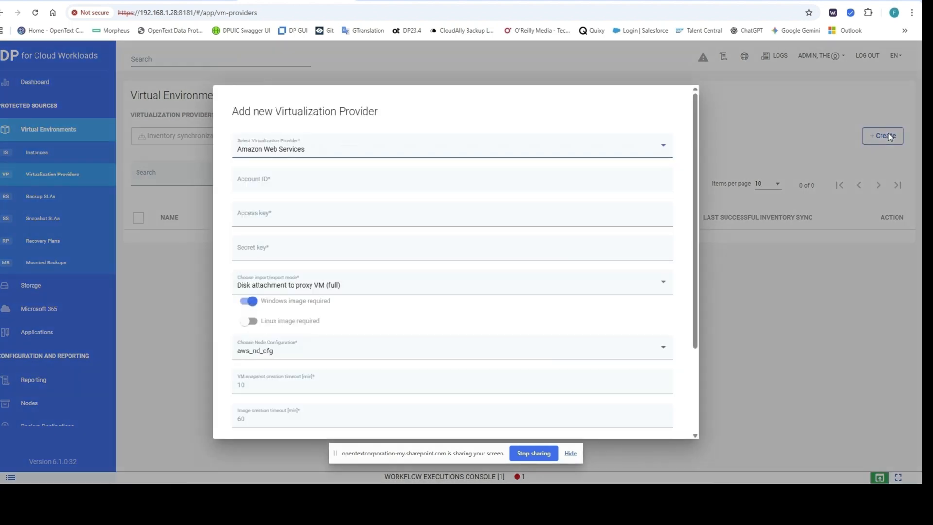
left_click(321, 151)
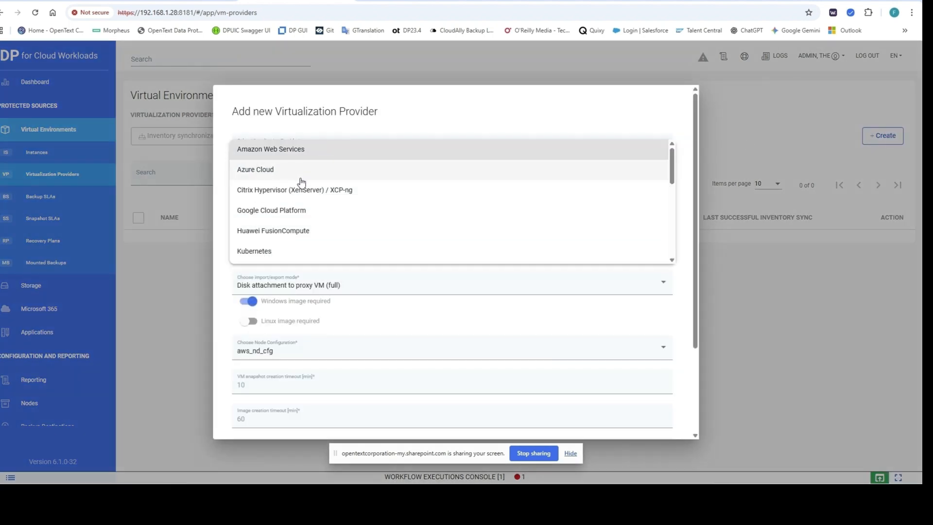
scroll(285, 191, "down", 5)
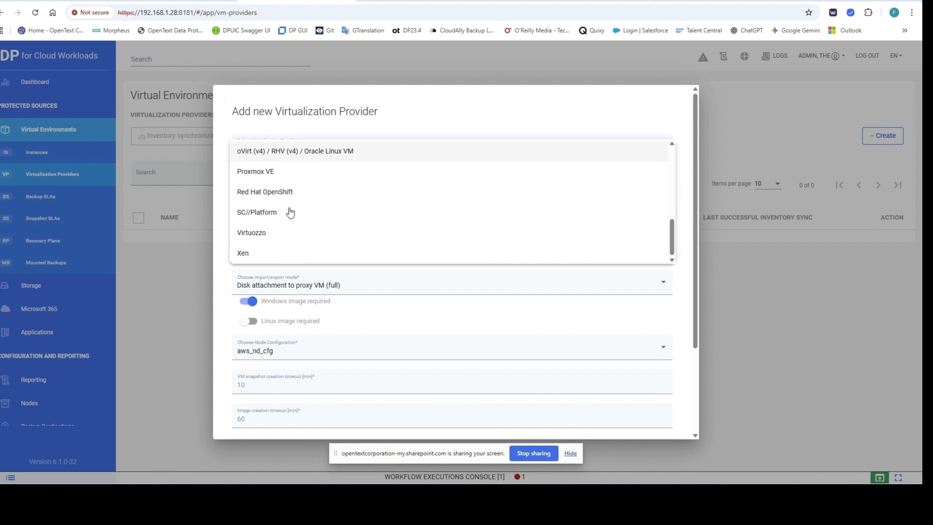
scroll(290, 212, "up", 1)
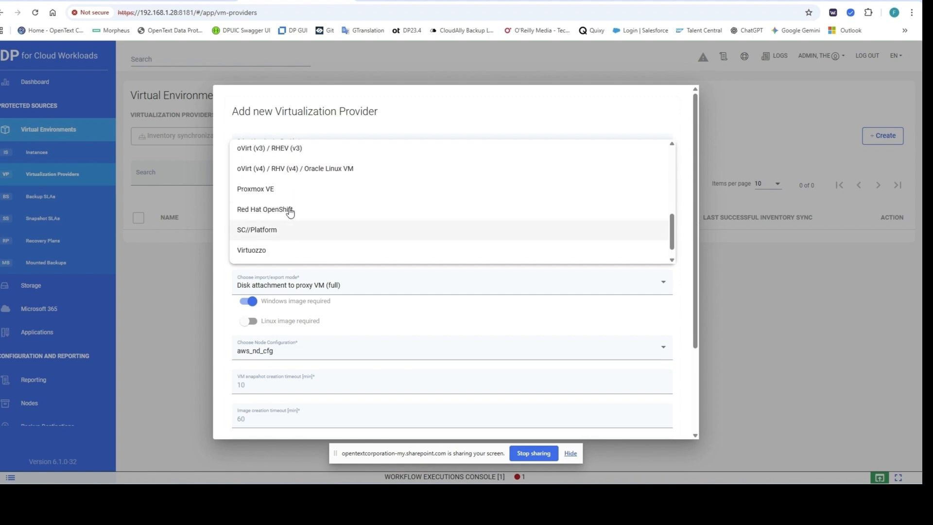
scroll(290, 212, "up", 4)
scroll(290, 213, "up", 5)
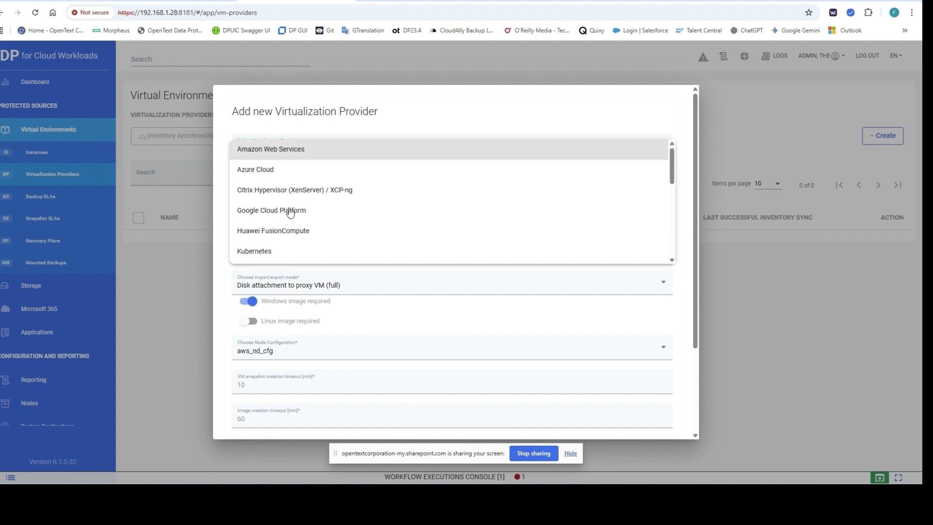
left_click(268, 152)
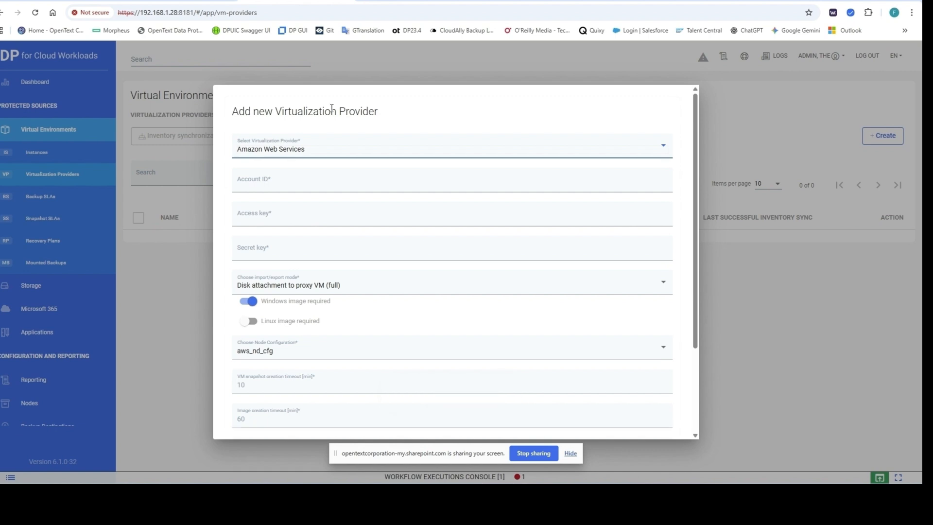
Step: Paste the AWS account ID, access key and secret key into their provider fields
right_click(263, 179)
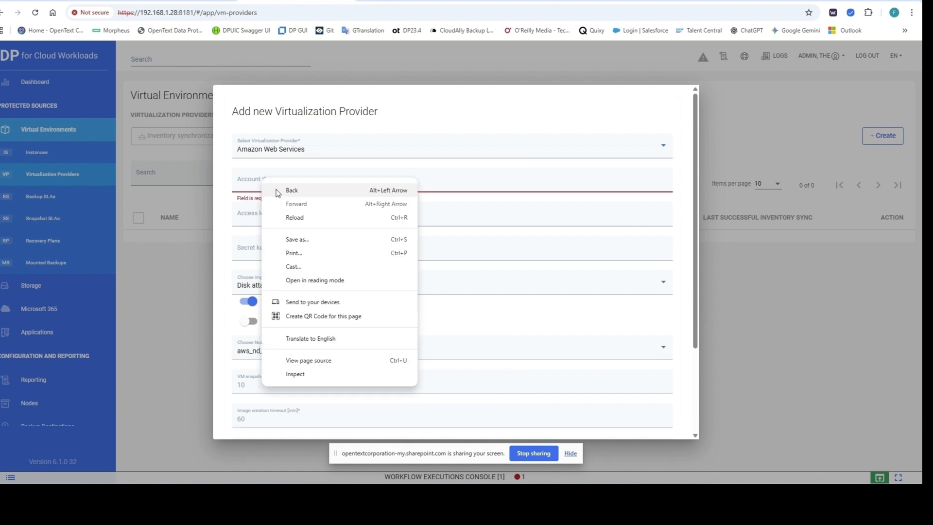
right_click(248, 183)
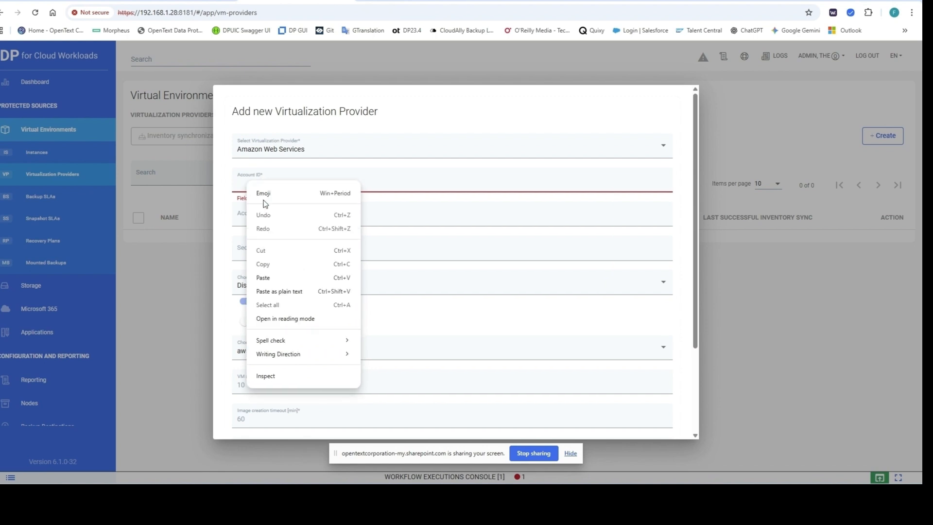
left_click(271, 278)
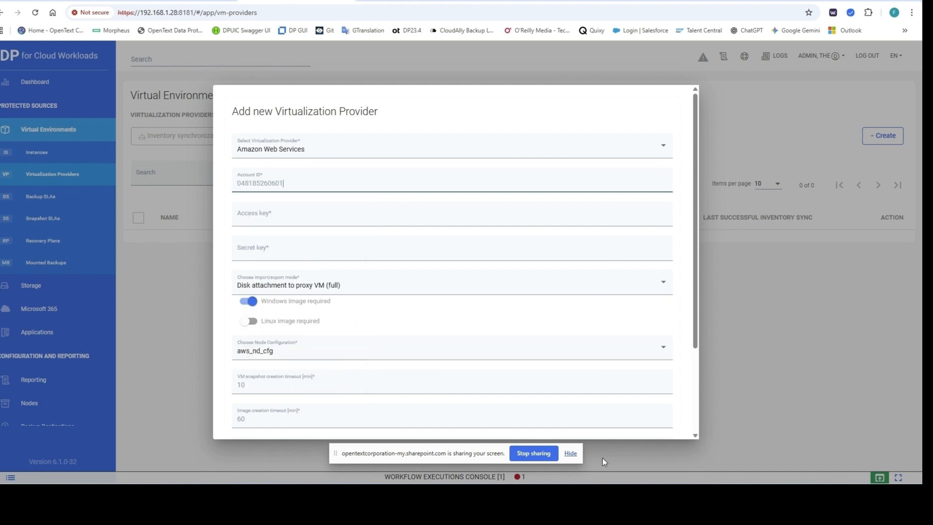
left_click(252, 214)
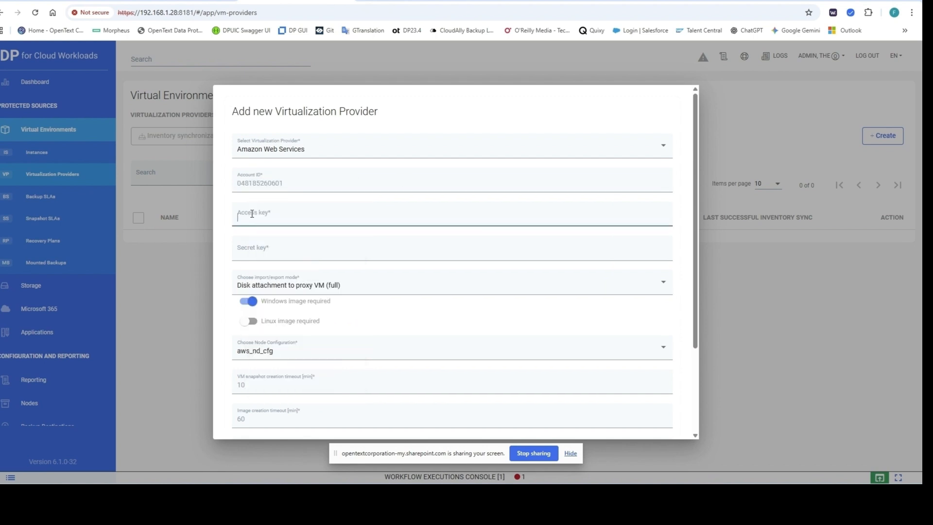
right_click(251, 214)
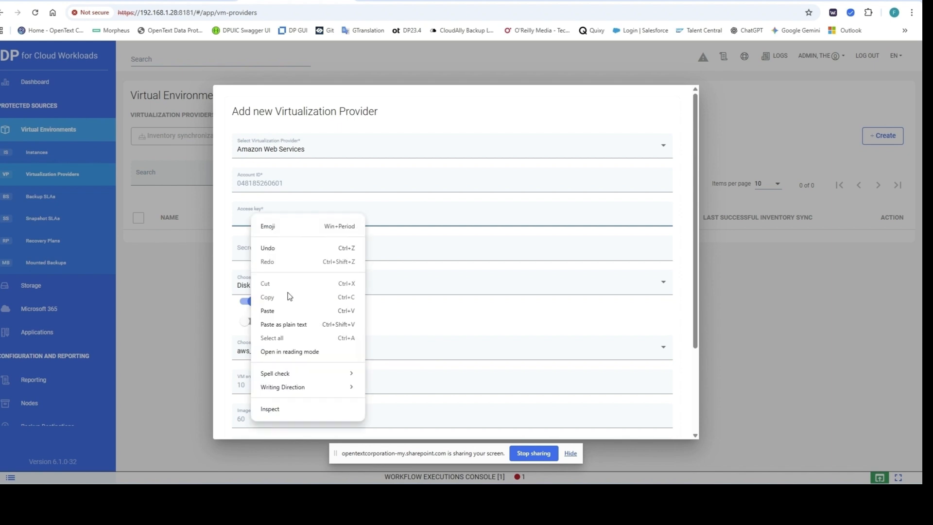
left_click(290, 311)
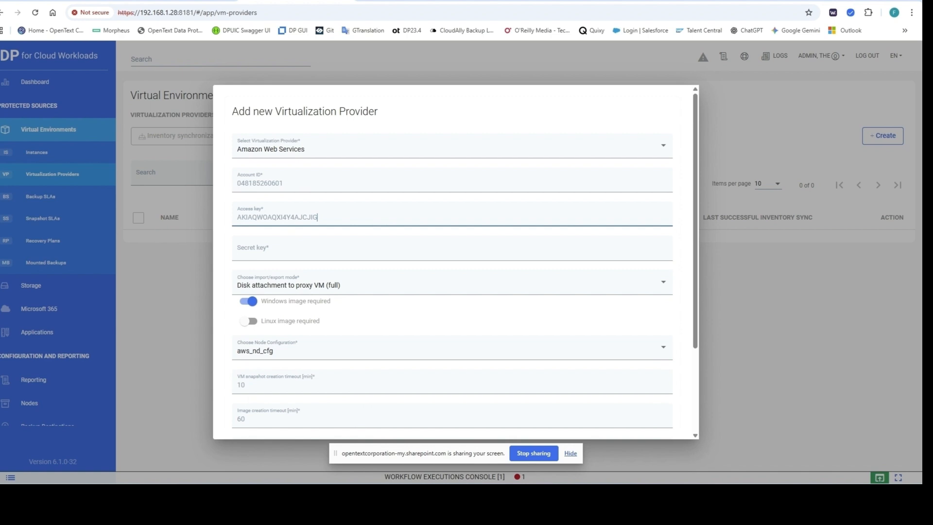
right_click(249, 250)
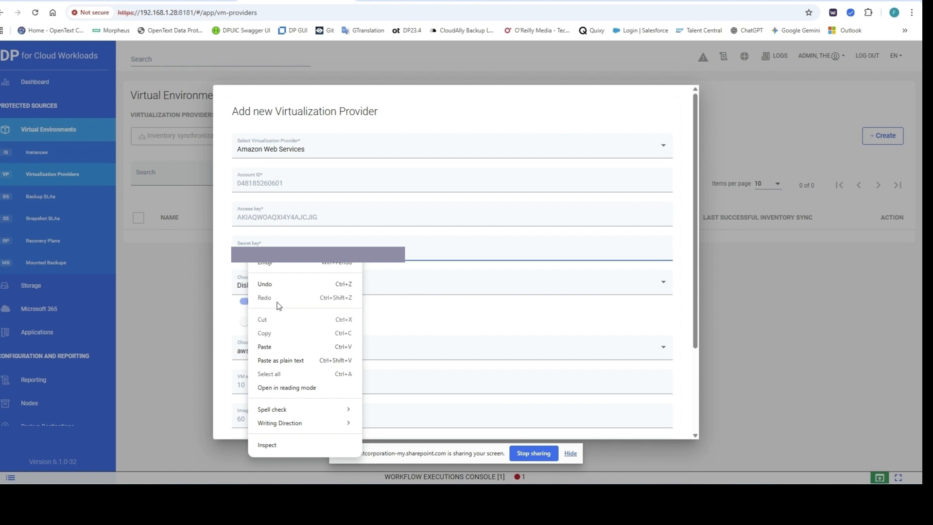
left_click(271, 346)
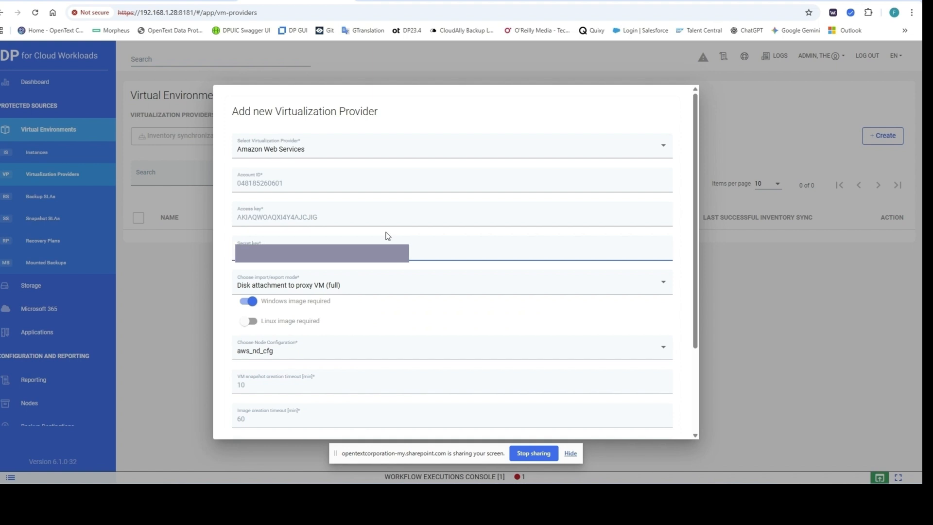
Step: Turn off Windows image required and keep aws_nd_cfg as the node configuration
left_click(247, 305)
left_click(245, 306)
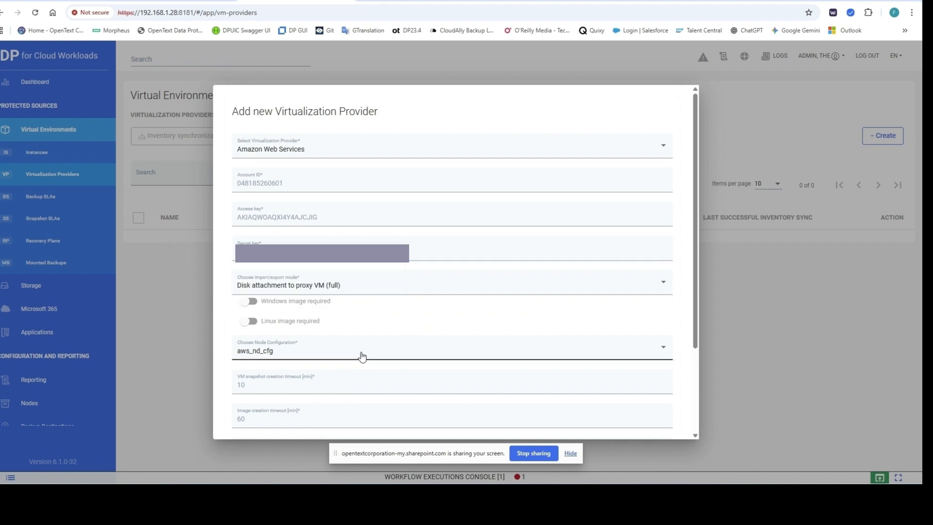
scroll(361, 357, "down", 1)
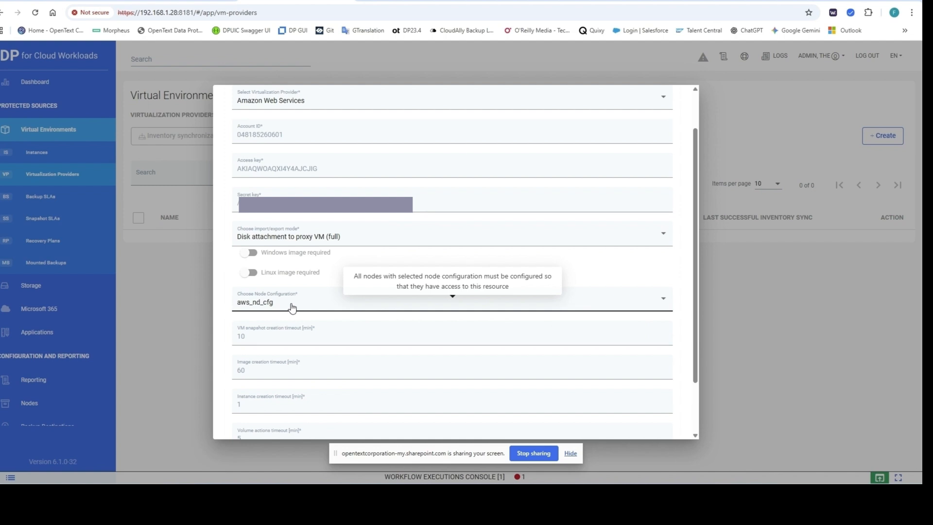
left_click(291, 306)
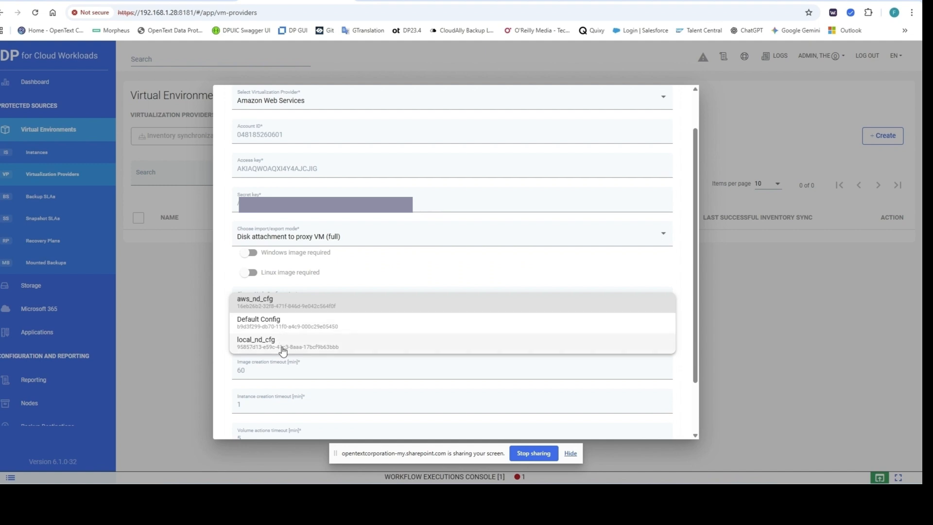
left_click(267, 304)
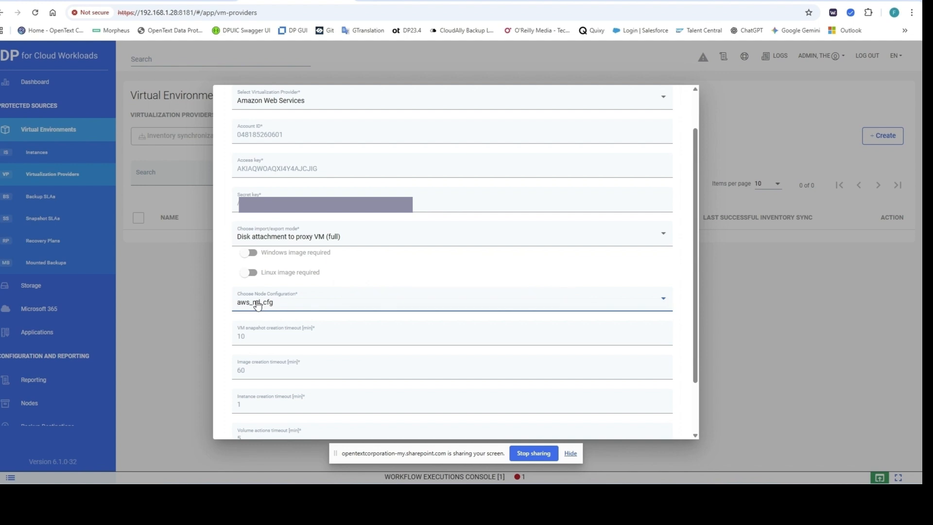
Step: Save the AWS provider and decline the inventory synchronization prompt
scroll(331, 339, "down", 1)
scroll(330, 339, "down", 1)
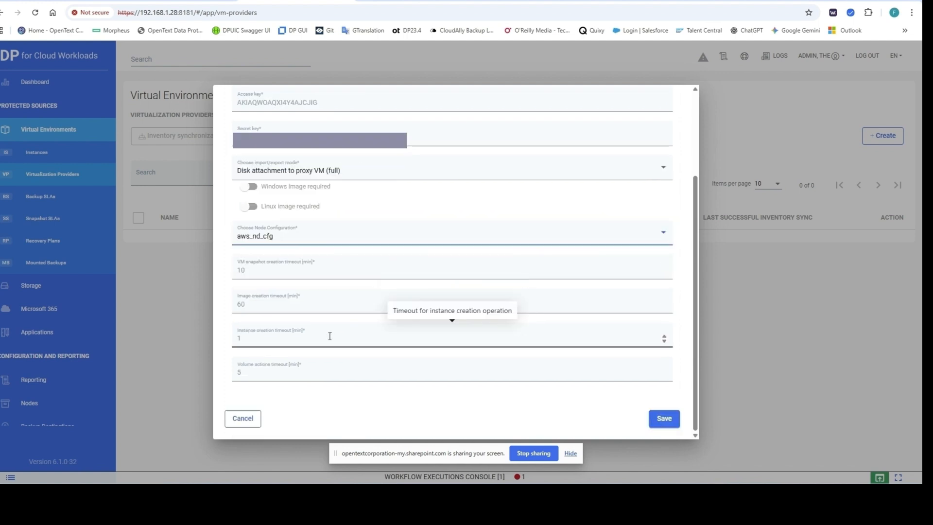
left_click(660, 421)
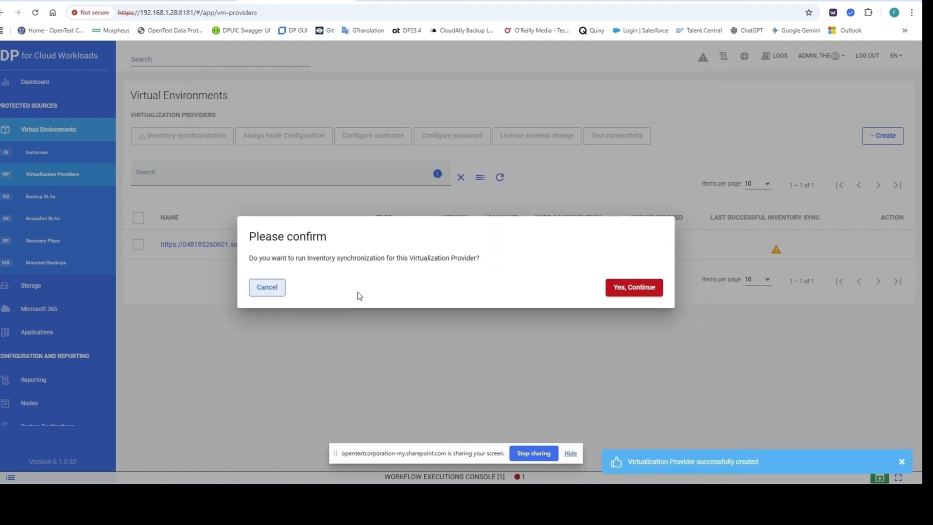
left_click(267, 290)
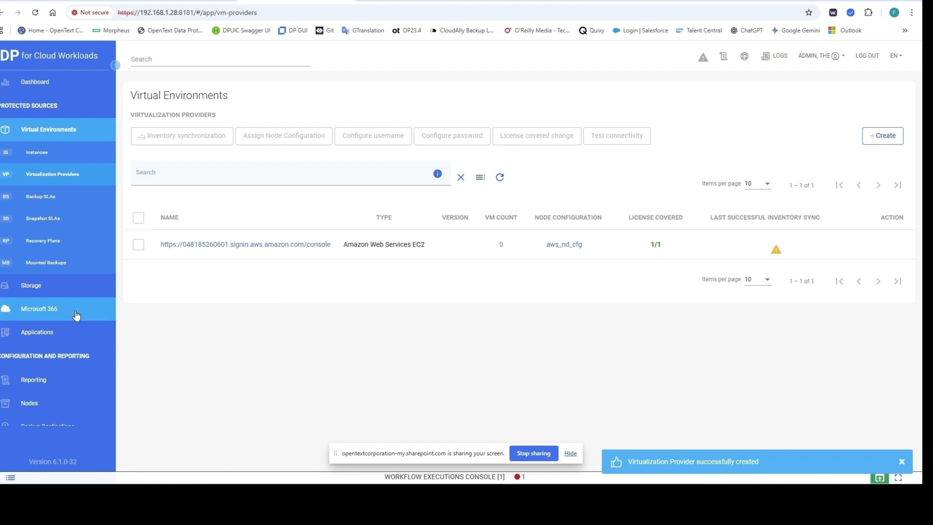
scroll(68, 333, "down", 1)
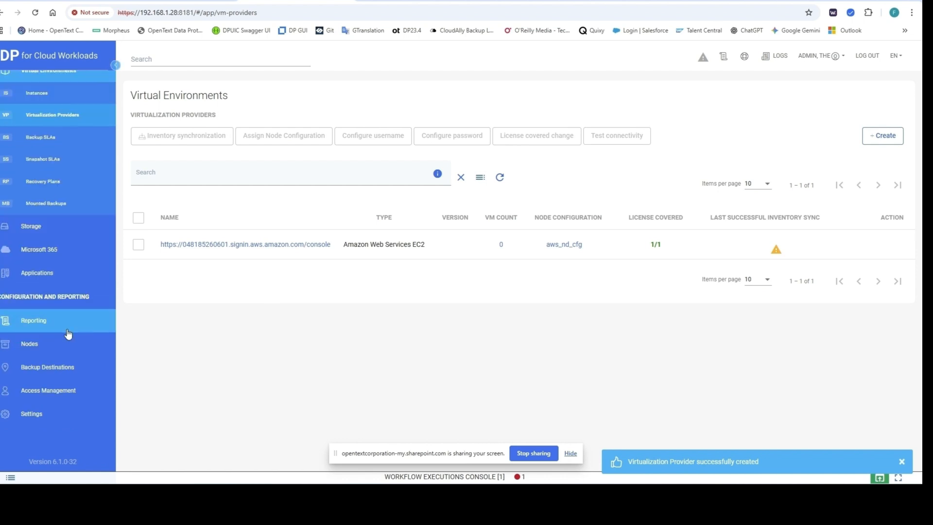
Step: Look at the nodeaws backup node's settings without changes, then return to Virtualization Providers
left_click(46, 343)
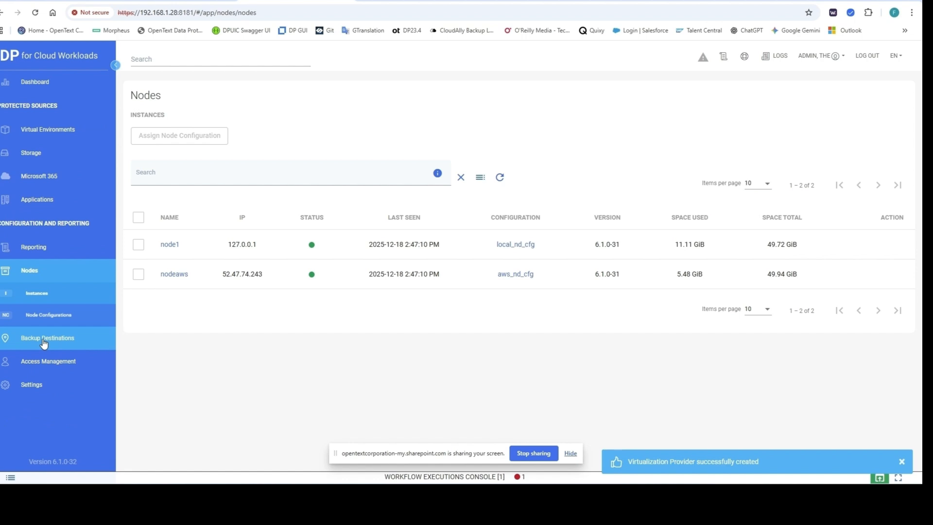
left_click(175, 275)
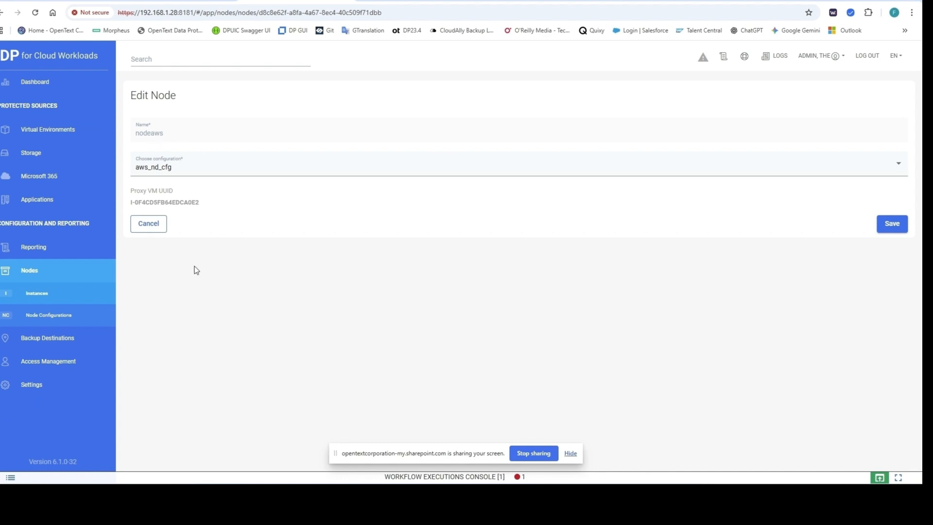
left_click(148, 223)
left_click(47, 129)
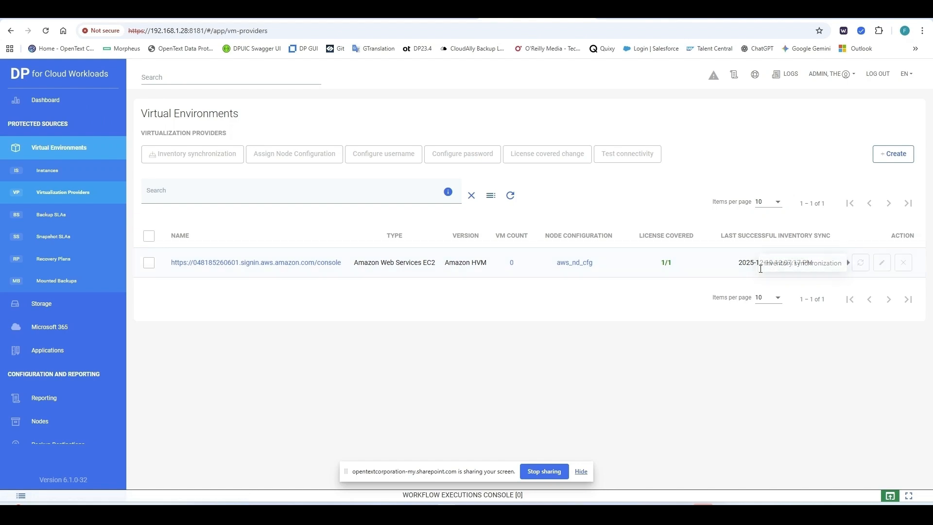
Step: Start an inventory synchronization of the AWS EC2 provider and dismiss the notices
left_click(50, 176)
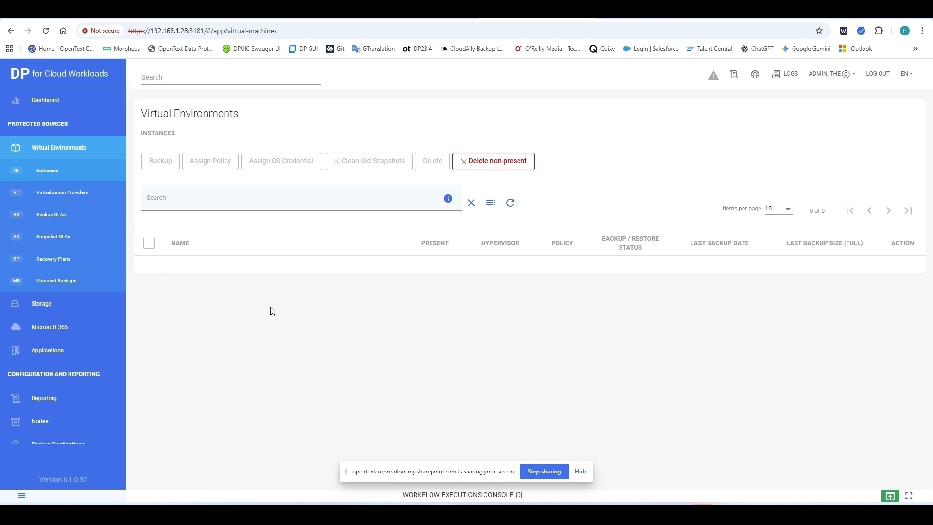
left_click(111, 193)
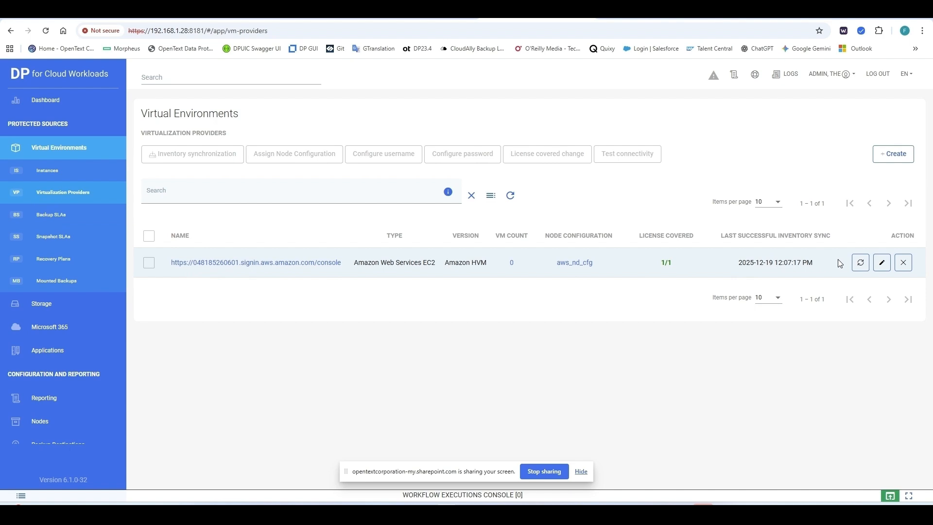
left_click(860, 265)
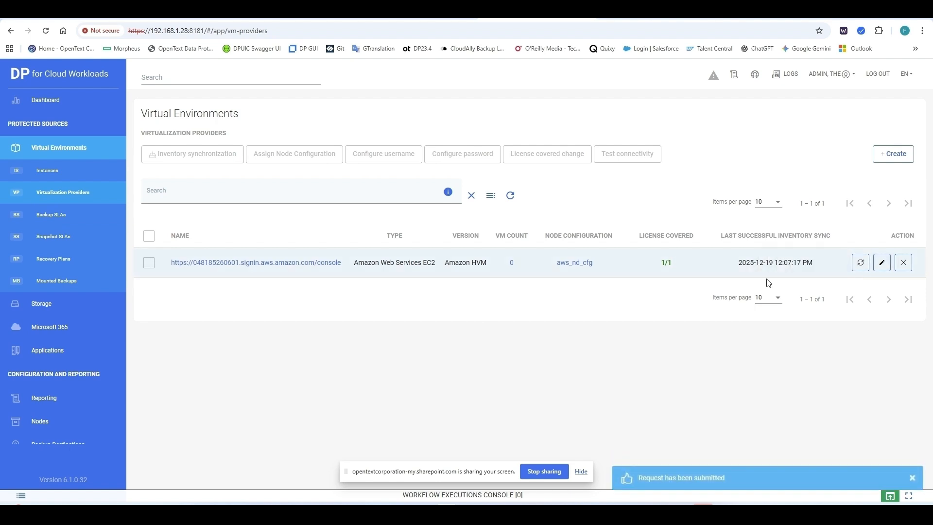
left_click(912, 480)
left_click(581, 472)
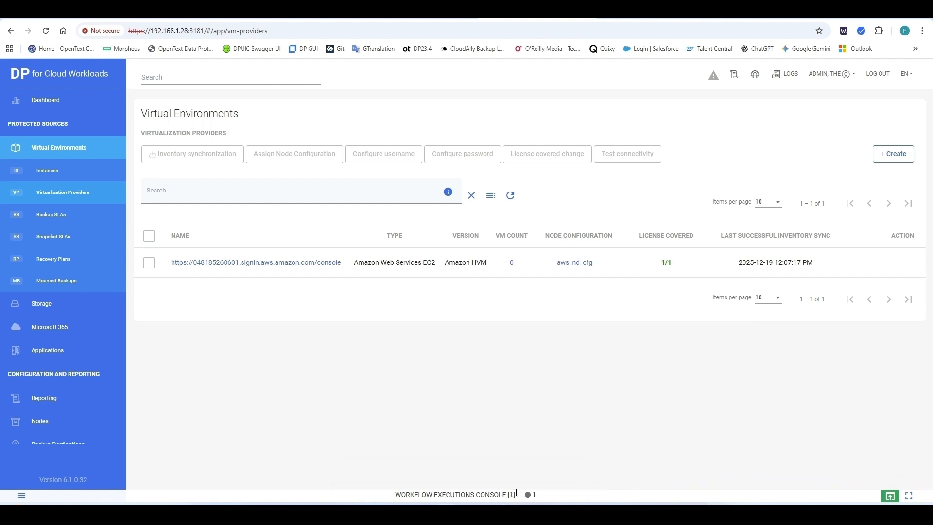
Step: Check the running sync in the Workflow Executions Console, then collapse the panel
mouse_move(528, 495)
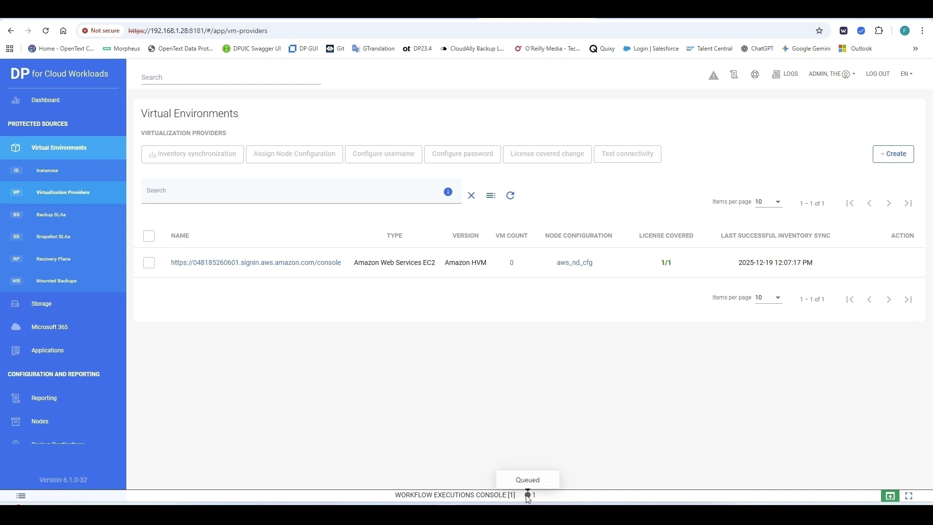
left_click(889, 496)
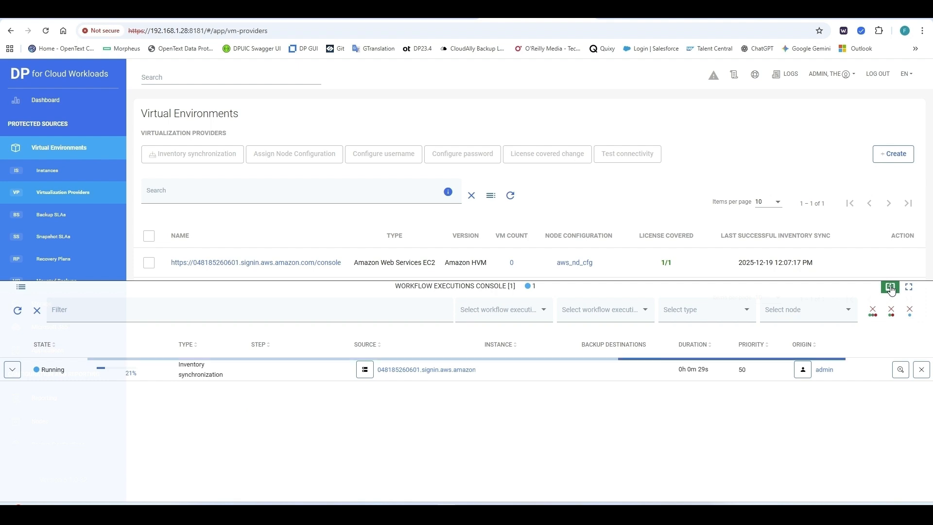
left_click(890, 288)
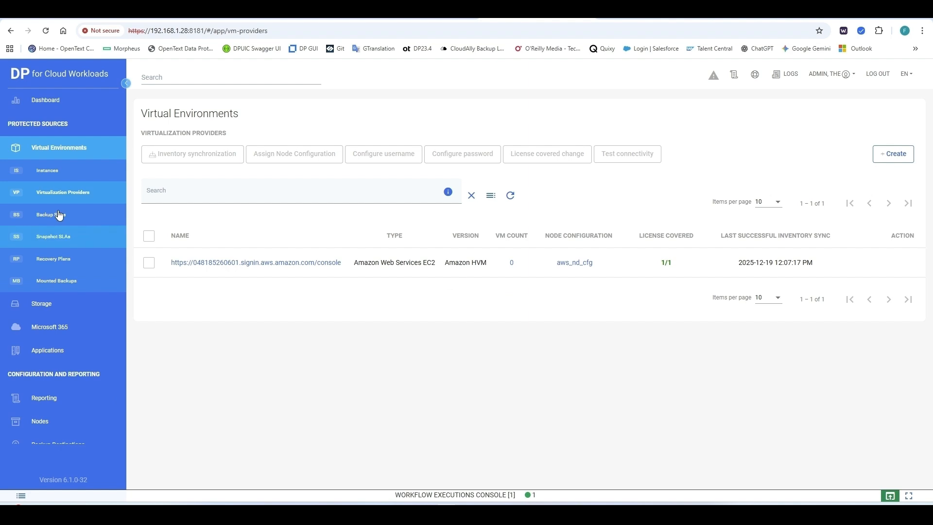
Step: Open EC2TestInst from Instances, review its two disks, then return to Virtualization Providers
left_click(47, 170)
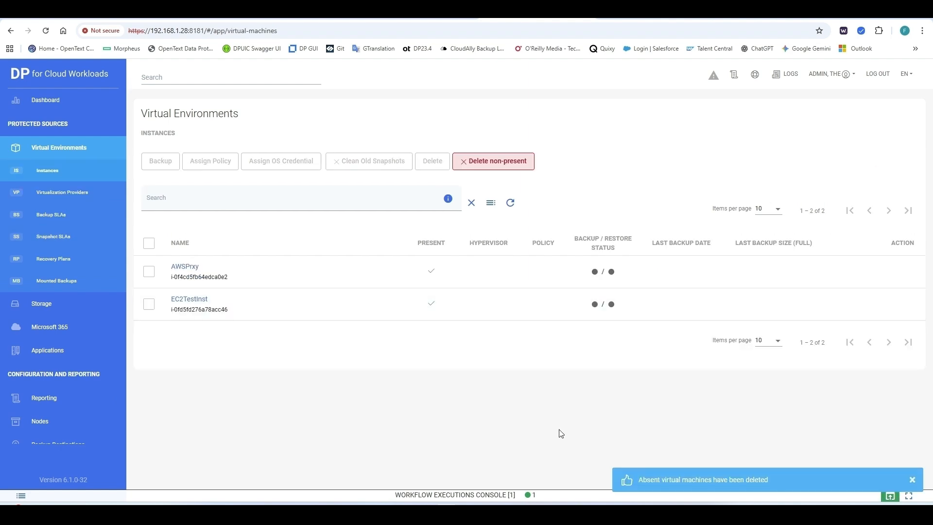
left_click(912, 481)
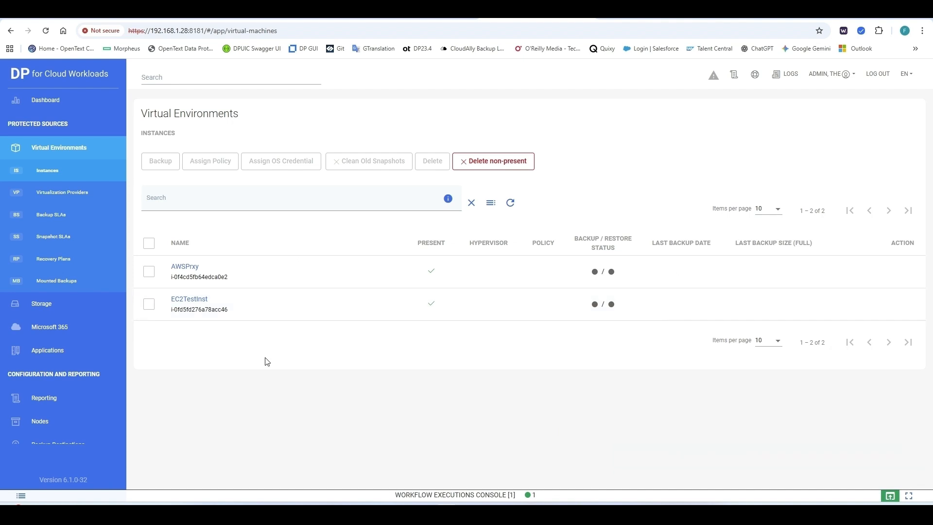
left_click(190, 301)
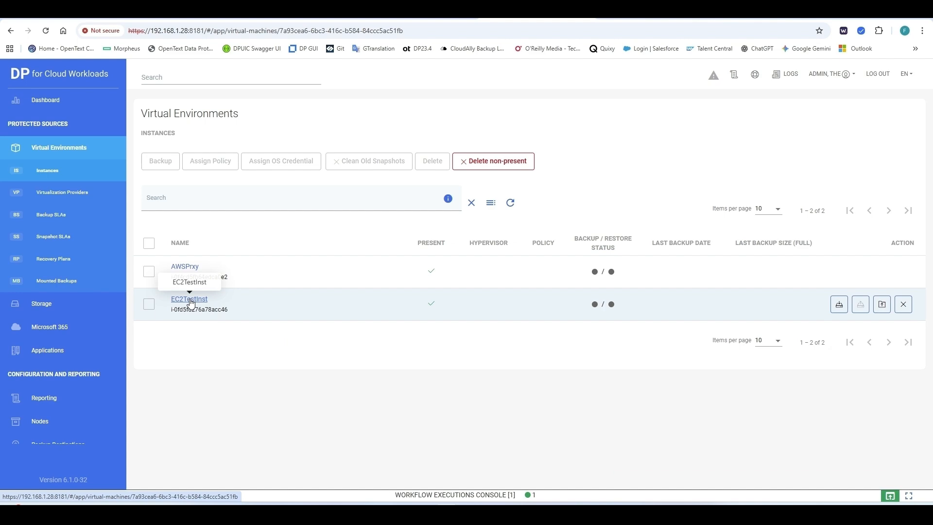
scroll(290, 381, "down", 2)
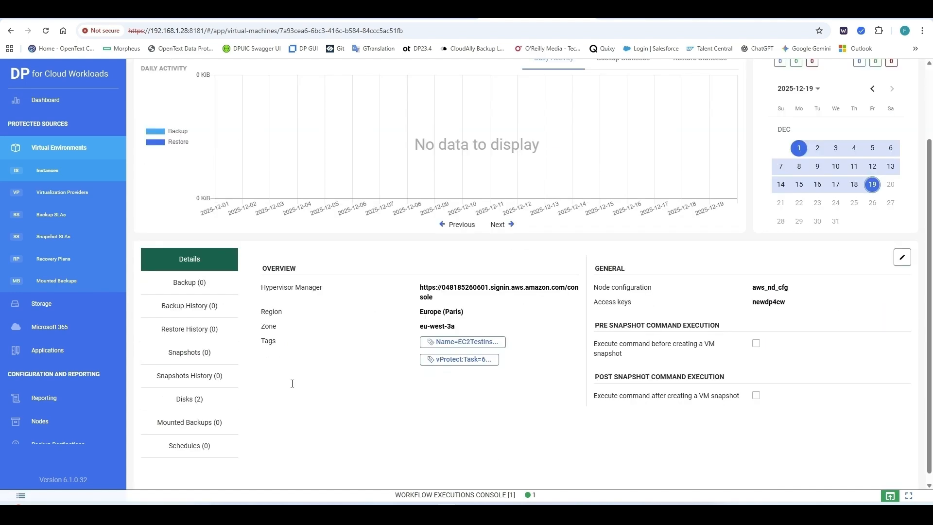
scroll(292, 384, "down", 1)
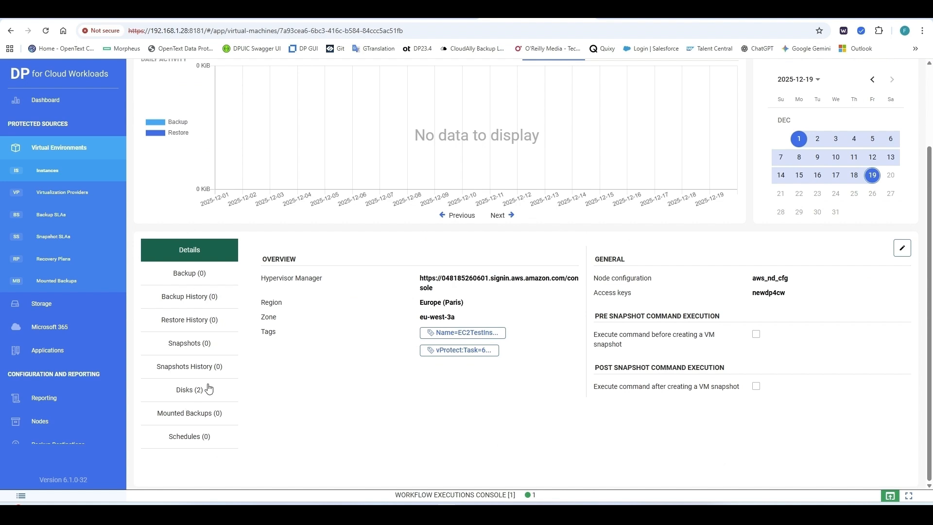
left_click(184, 391)
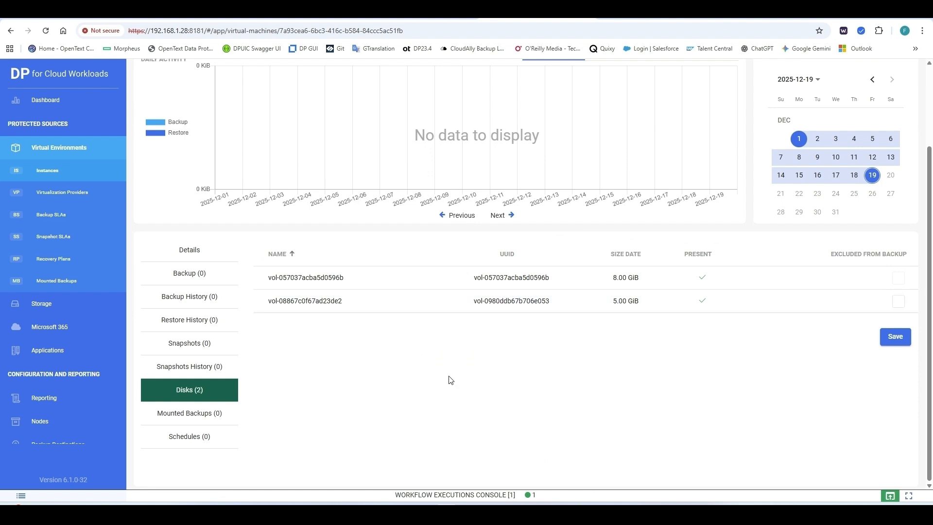
left_click(59, 190)
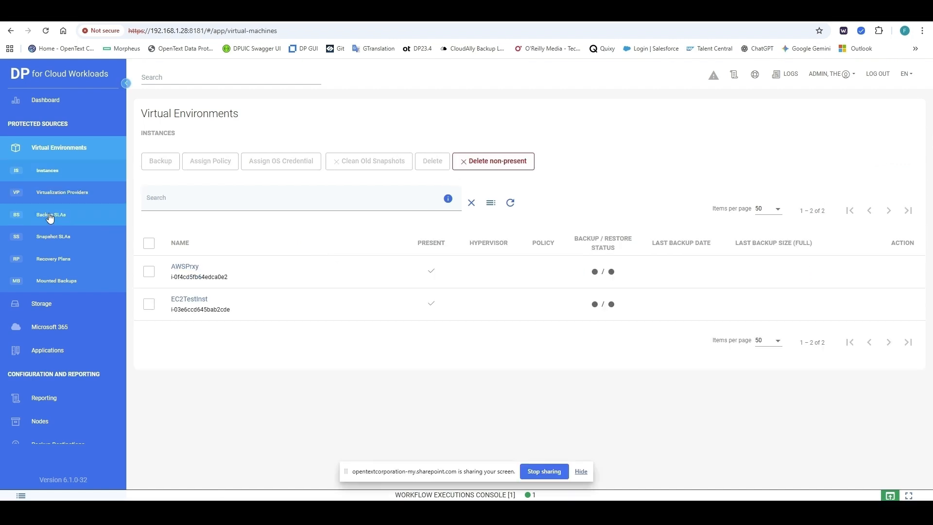
Step: Start a new backup SLA named AWS_backup_sla and assign EC2TestInst to it
left_click(50, 214)
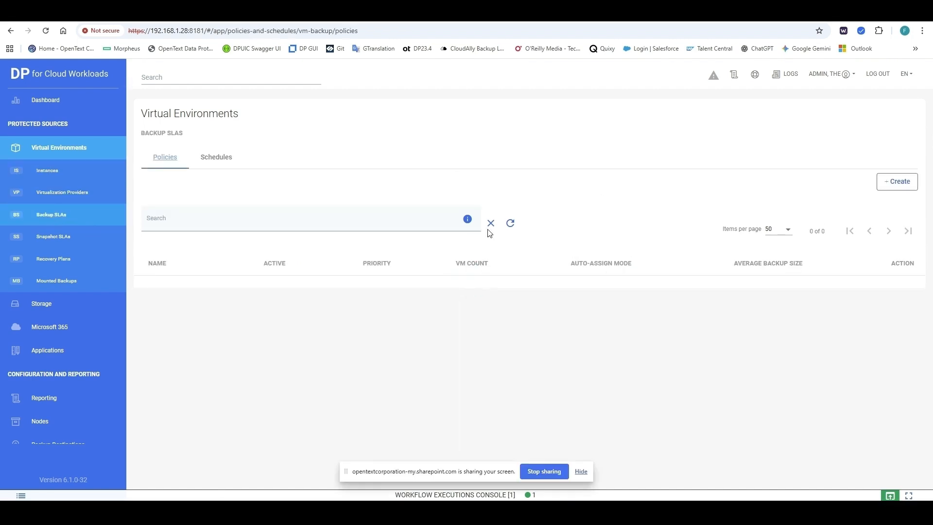
left_click(897, 181)
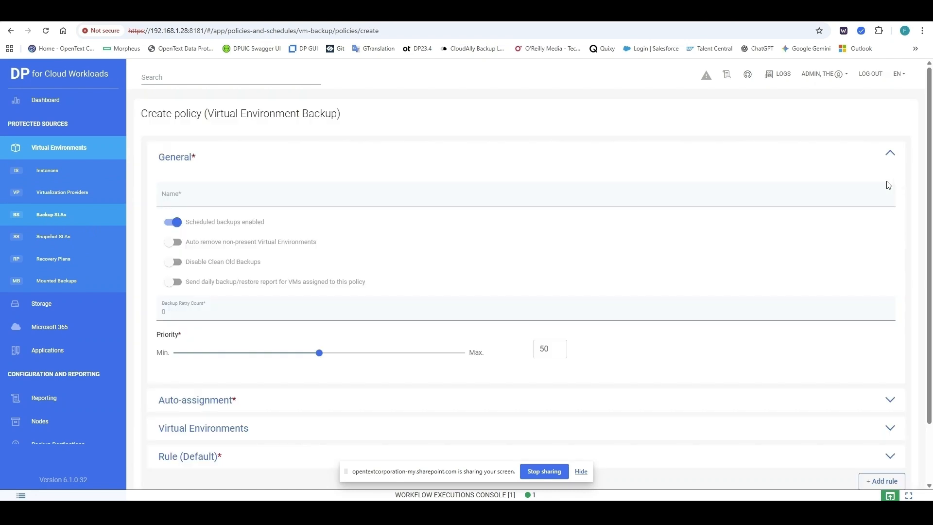
left_click(194, 198)
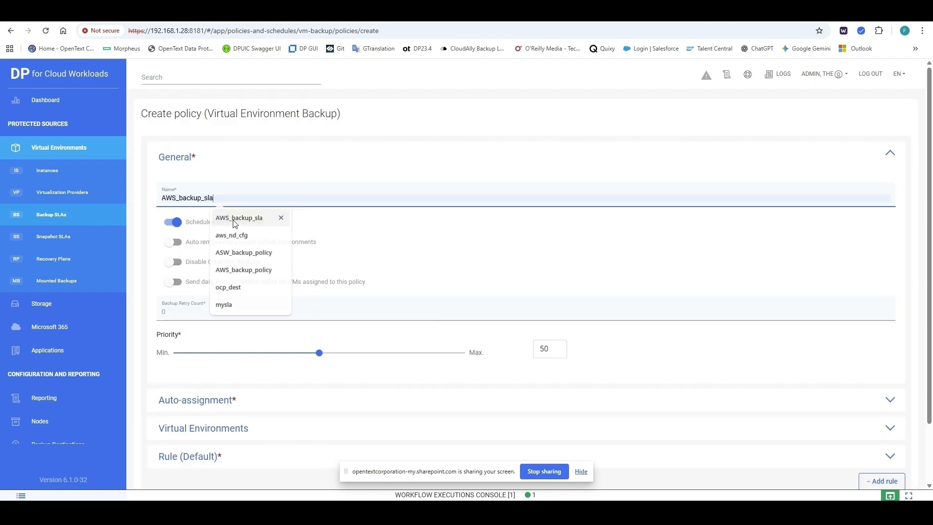
left_click(235, 217)
scroll(249, 375, "down", 1)
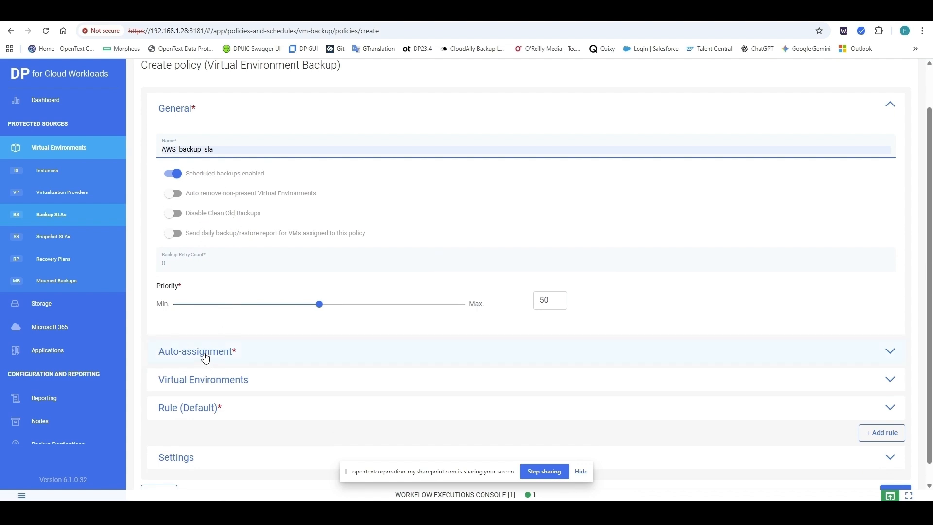
left_click(206, 382)
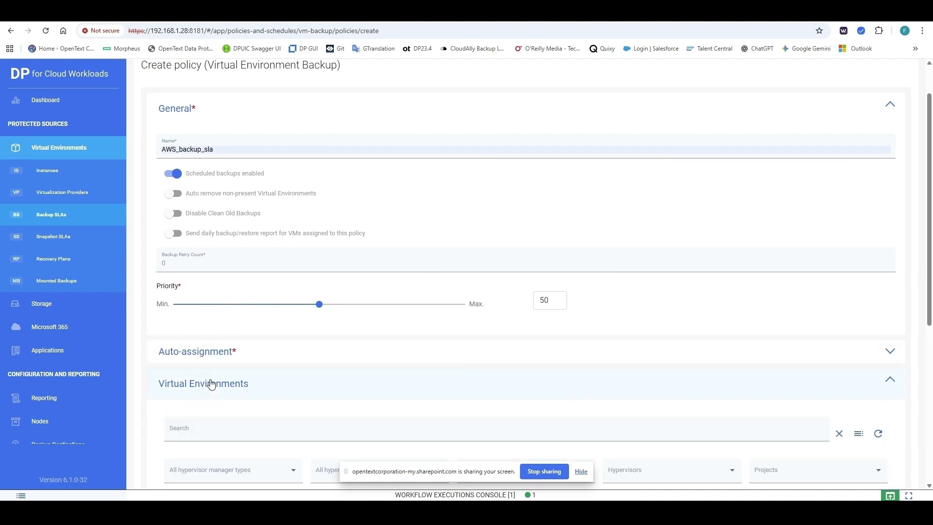
scroll(209, 381, "down", 6)
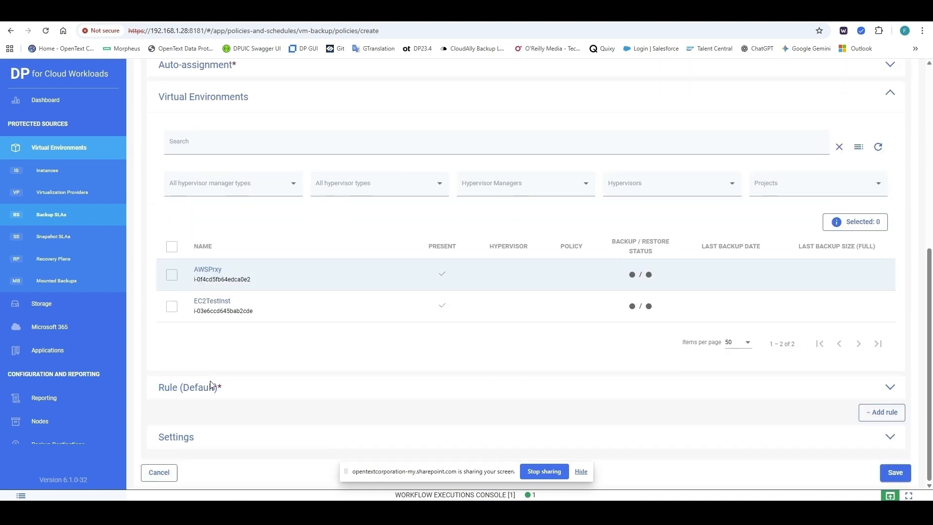
left_click(172, 307)
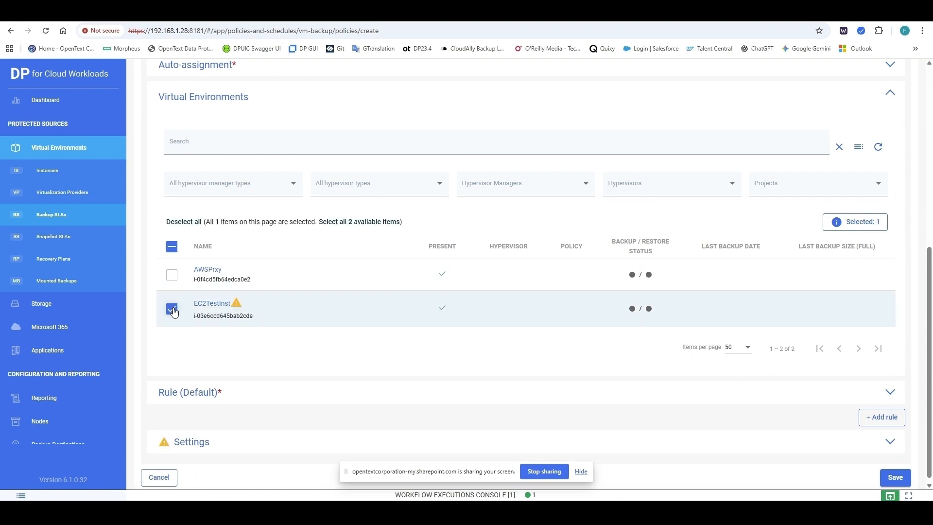
Step: Set ASW_destination (File System) as the default rule's destination and save the policy
scroll(268, 413, "down", 1)
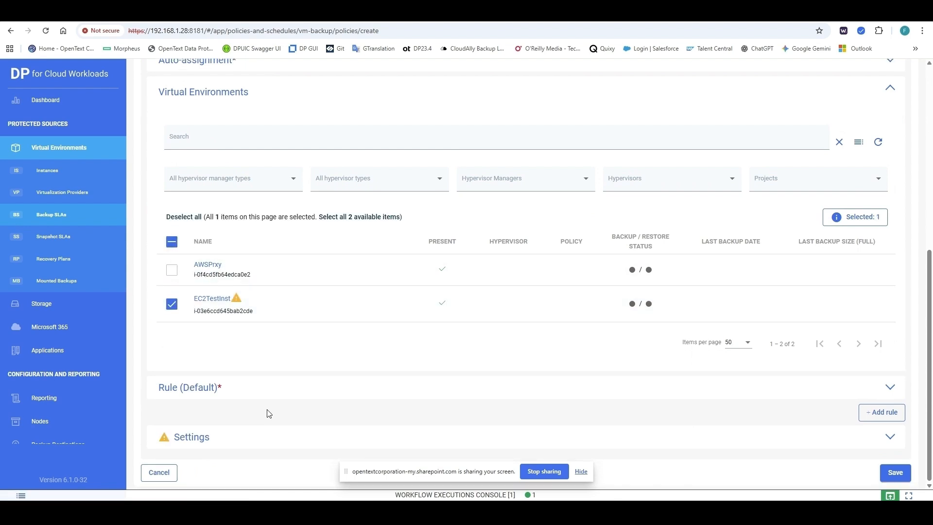
left_click(234, 388)
scroll(252, 393, "down", 4)
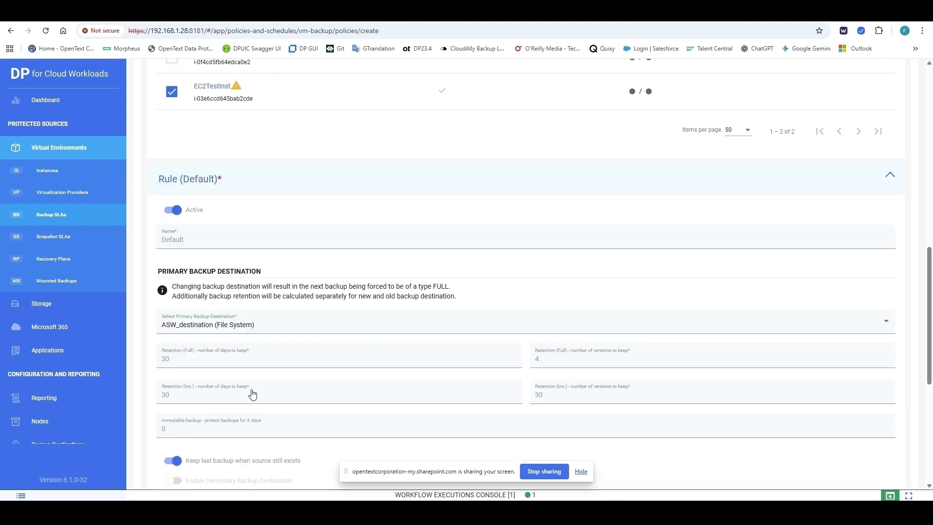
scroll(252, 394, "down", 2)
left_click(214, 248)
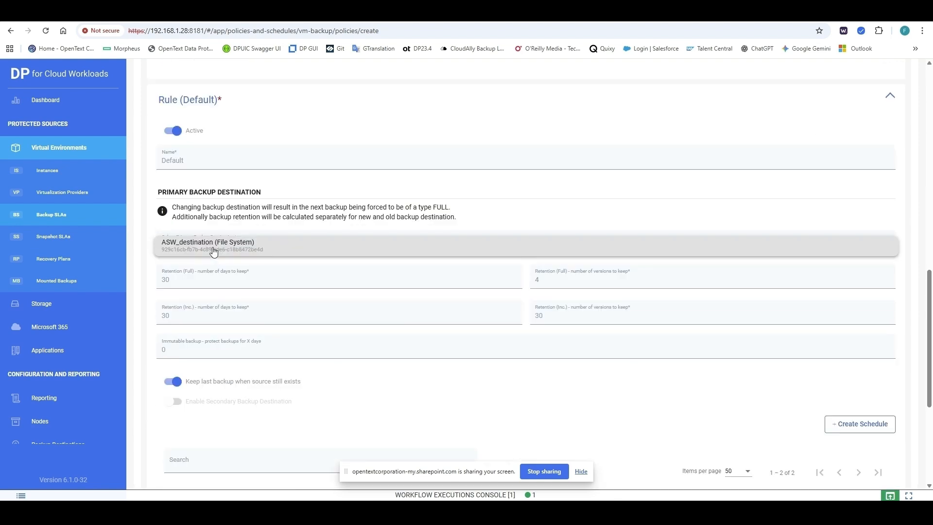
left_click(214, 248)
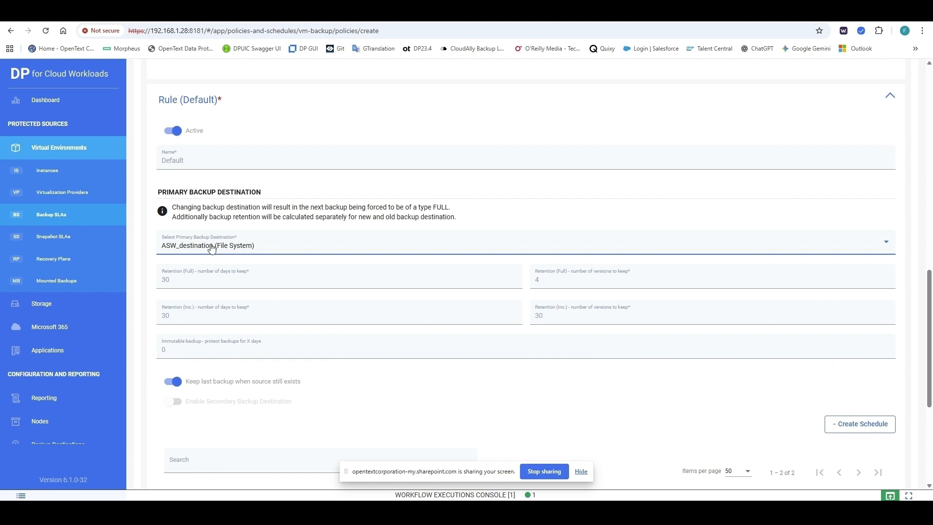
left_click(213, 249)
left_click(212, 249)
left_click(213, 249)
left_click(213, 249)
scroll(295, 395, "down", 2)
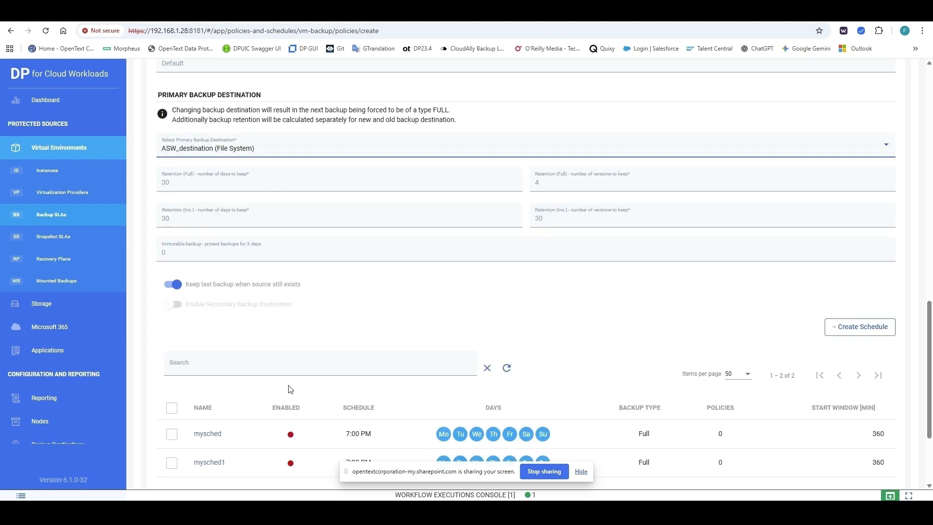
scroll(290, 389, "down", 3)
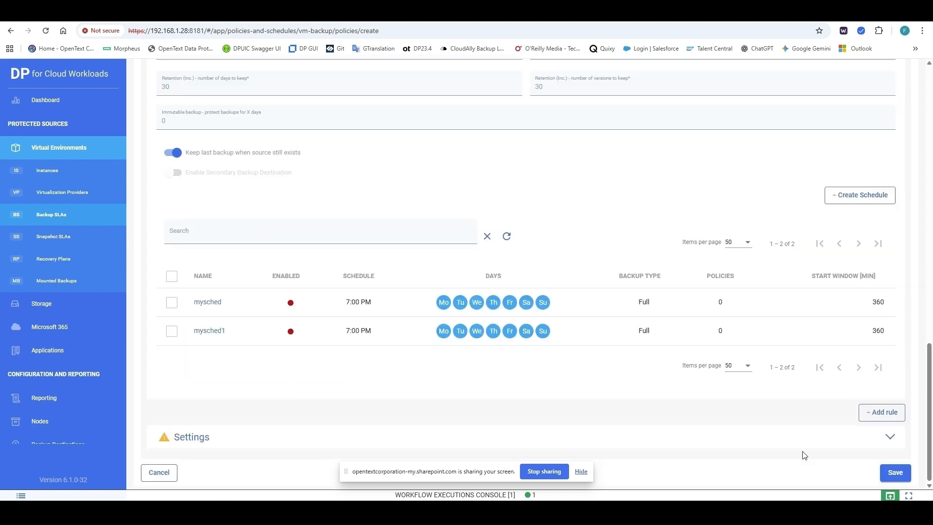
left_click(892, 473)
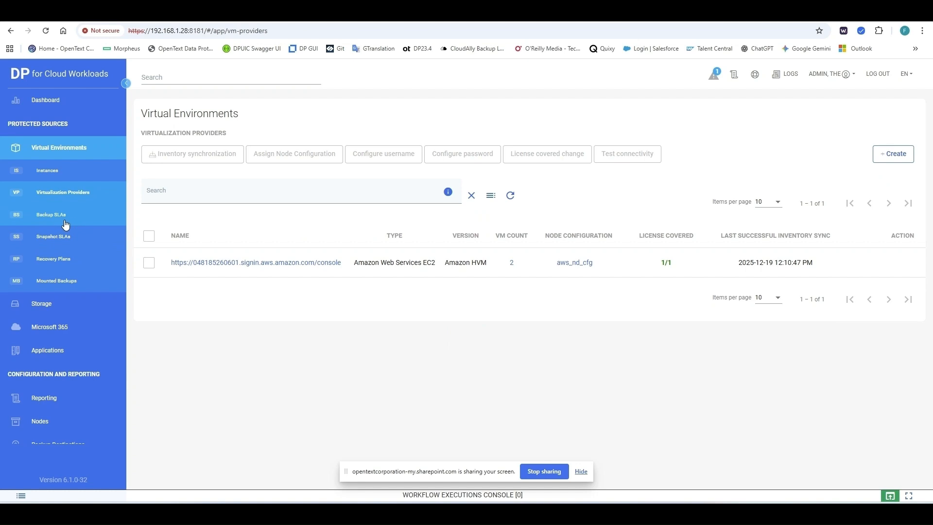
Step: Look over EC2TestInst in Instances, return to Backup SLAs, and bring up both PuTTY terminals
left_click(58, 217)
mouse_move(284, 294)
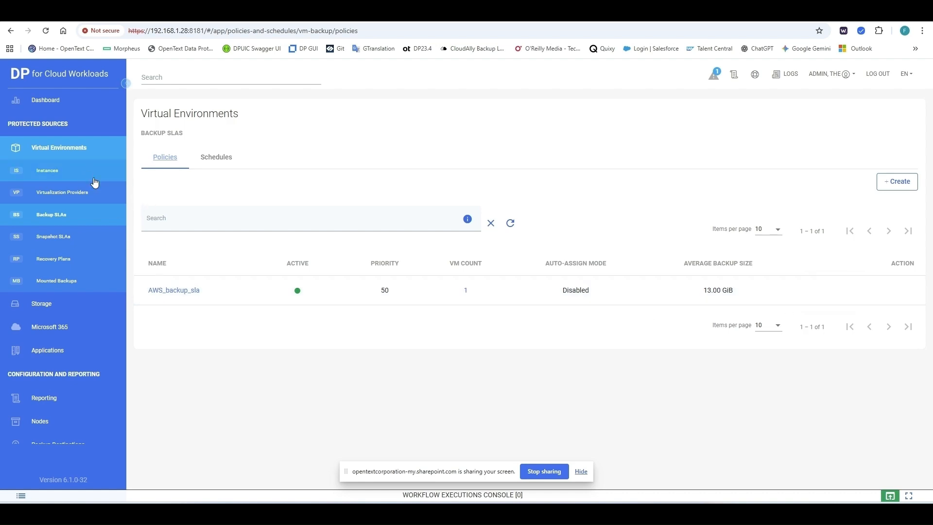
left_click(76, 174)
mouse_move(843, 314)
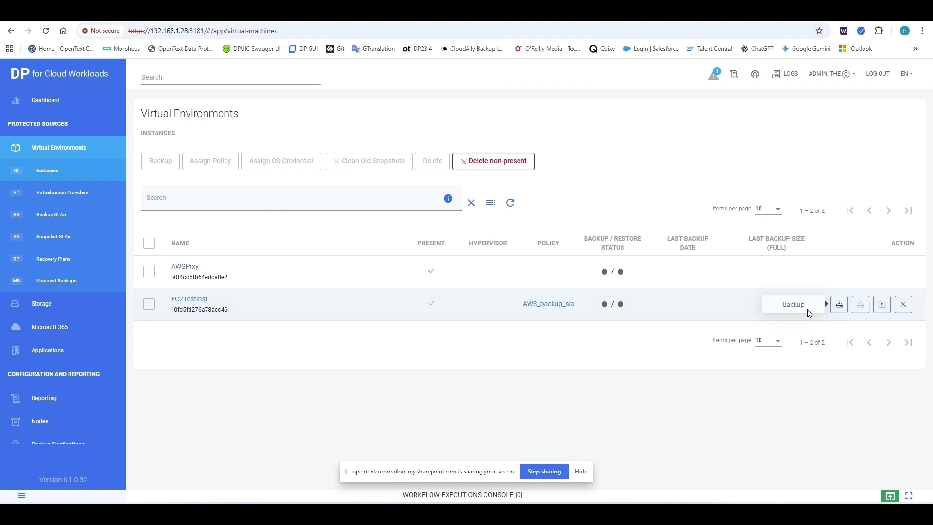
left_click(57, 215)
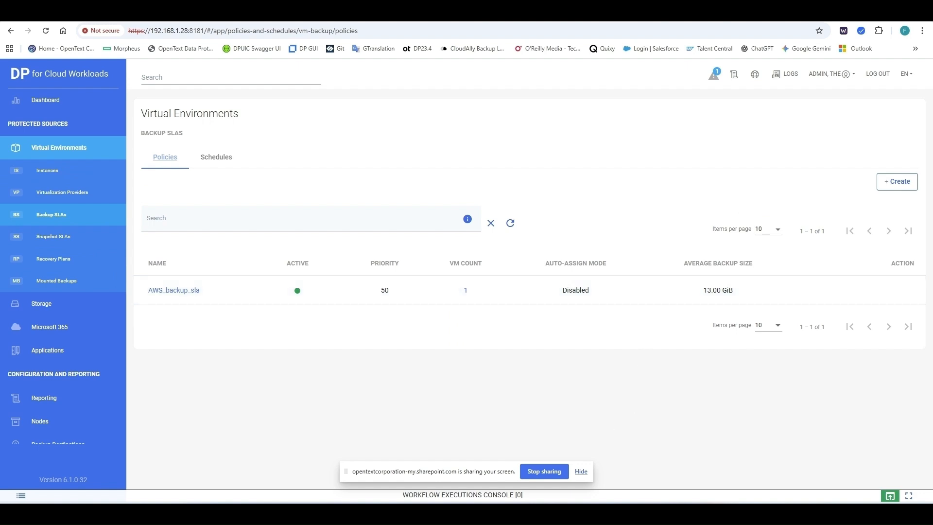
mouse_move(543, 513)
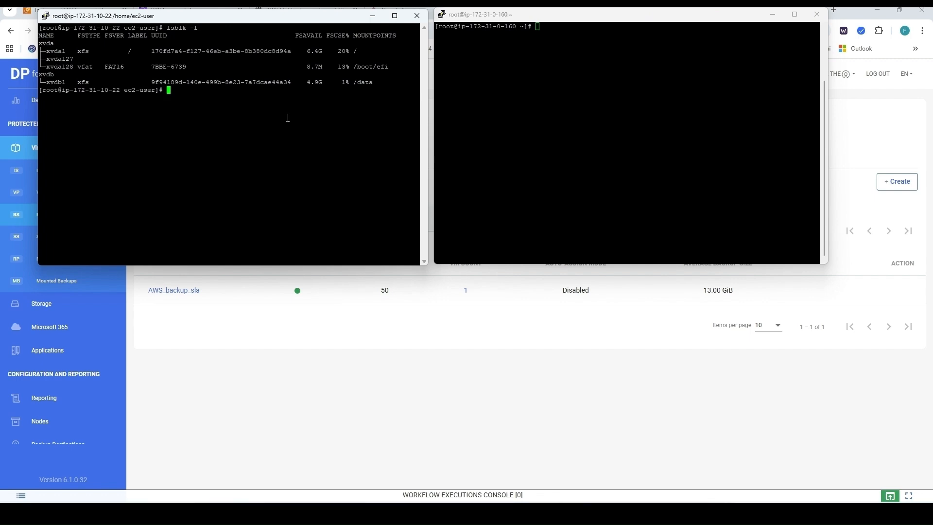
Step: Create /data/testfile.txt in vi containing 'This is a test file for DP4CW EC2 backup/restore'
type("vi /data/testfile.txt")
key("Return")
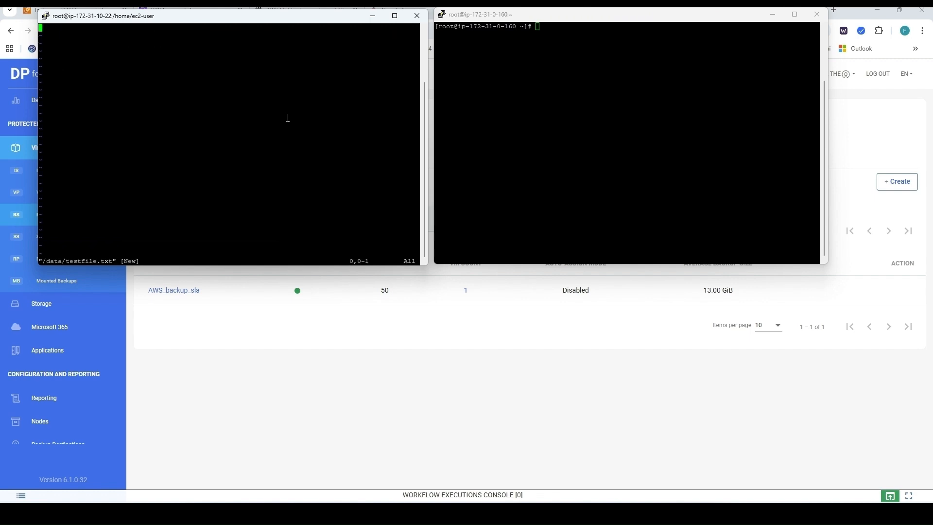
type("iThis is a test file for DP4")
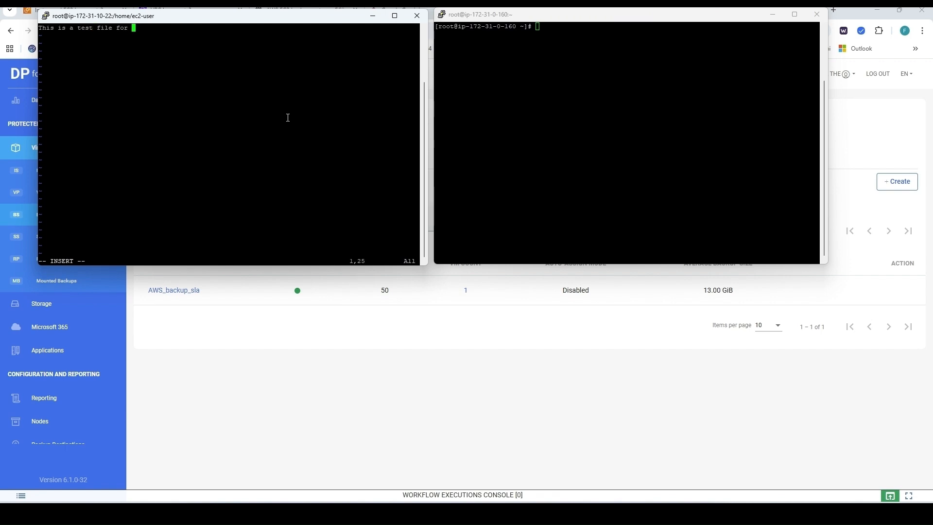
type("CW EC2 backup/restore")
key("Escape")
type(":wq")
key("Return")
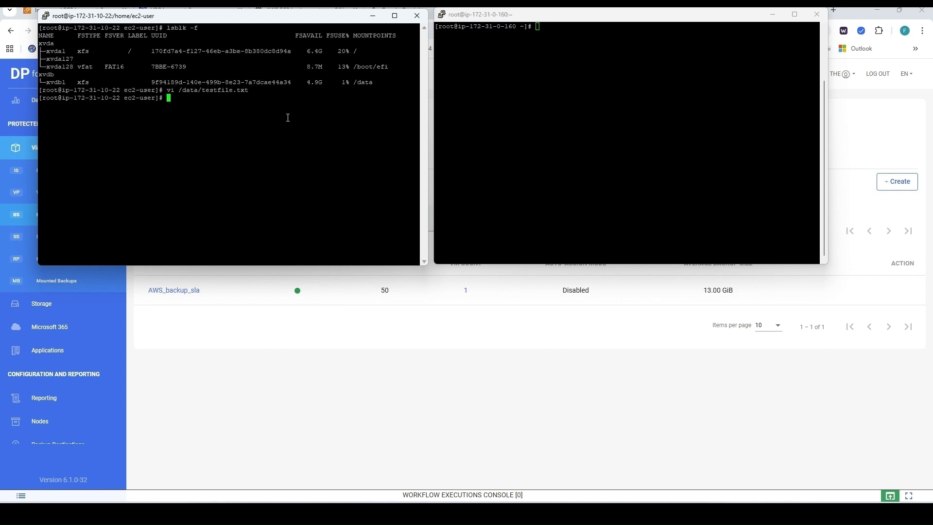
Step: List the directory with ll and rerun lsblk -f on the instance
key("Up")
key("Left")
key("Left")
key("Left")
key("Left")
key("Left")
key("Left")
key("Left")
key("Left")
key("Left")
key("Left")
key("Left")
key("Left")
key("Left")
key("Left")
key("Left")
key("Left")
key("Left")
key("Left")
key("Left")
key("BackSpace")
key("BackSpace")
type("ll")
key("Return")
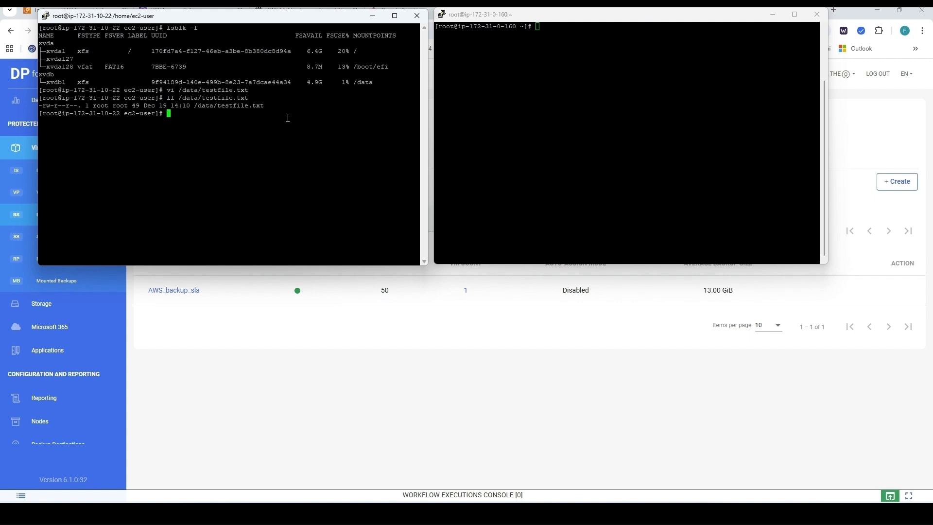
left_click_drag(167, 28, 198, 28)
right_click(221, 131)
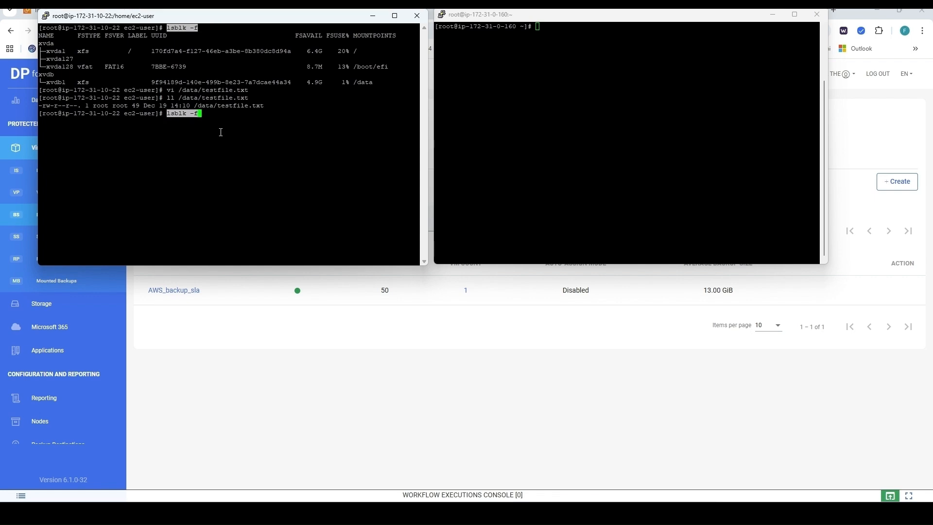
key("Return")
Step: In the proxy terminal run lsblk -f, then keep it refreshing with watch lsblk -f
left_click(458, 98)
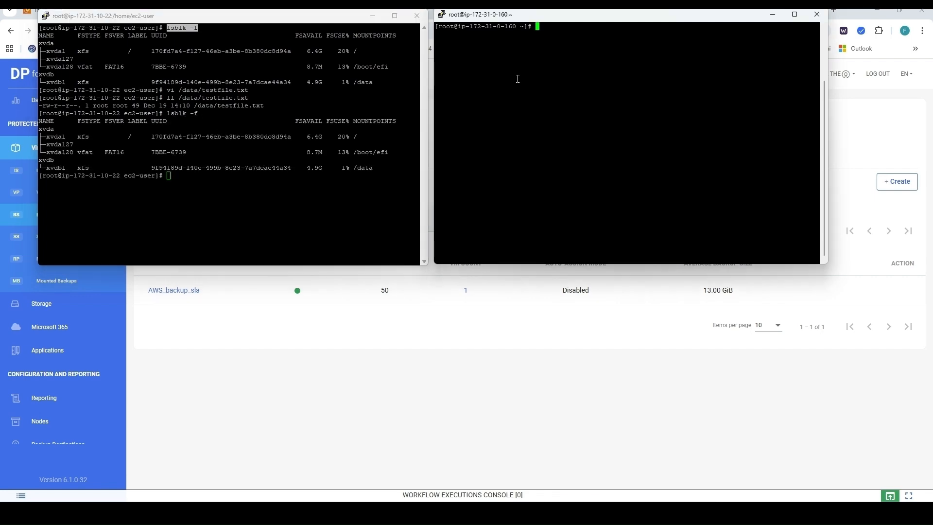
type("lsblk -f")
key("Return")
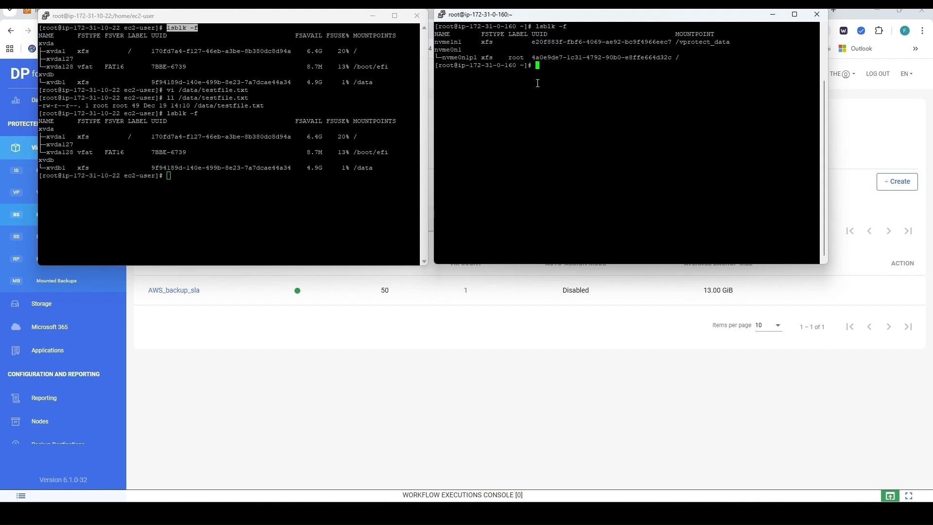
type("watch")
left_click_drag(536, 26, 567, 26)
right_click(569, 27)
key("Return")
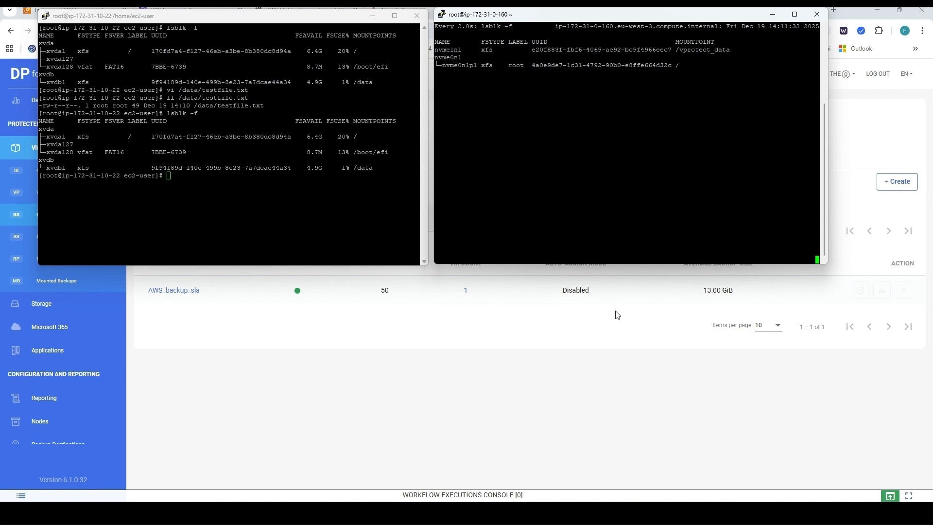
Step: Start a Full backup of the AWS_backup_sla policy for EC2TestInst and bring up the running workflow executions
left_click(436, 394)
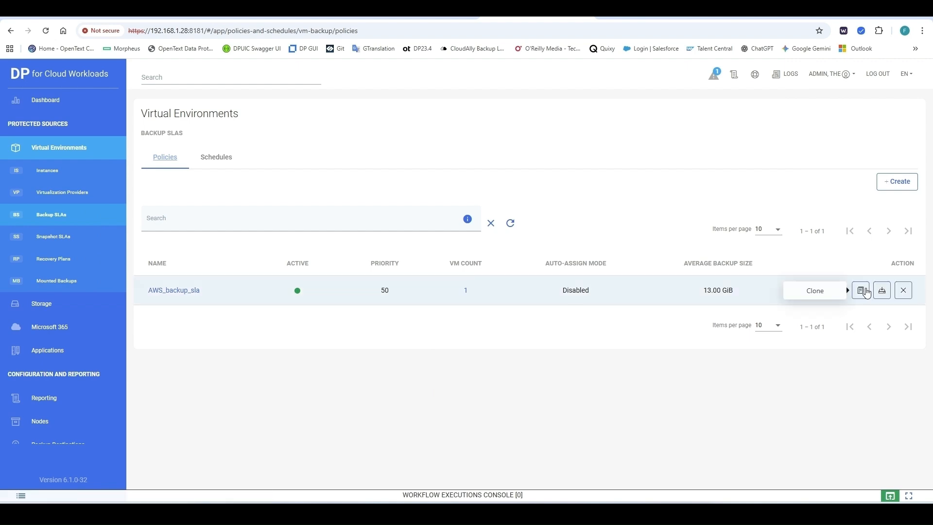
left_click(882, 292)
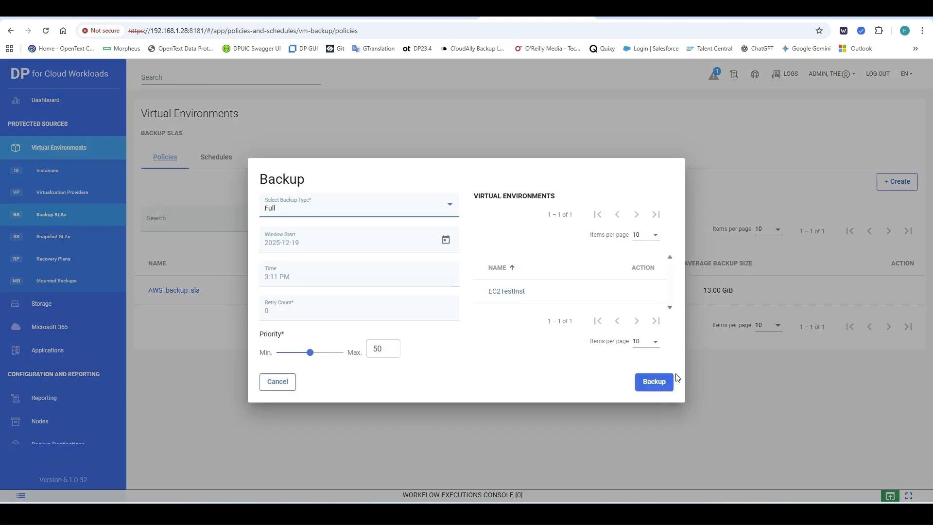
left_click(654, 382)
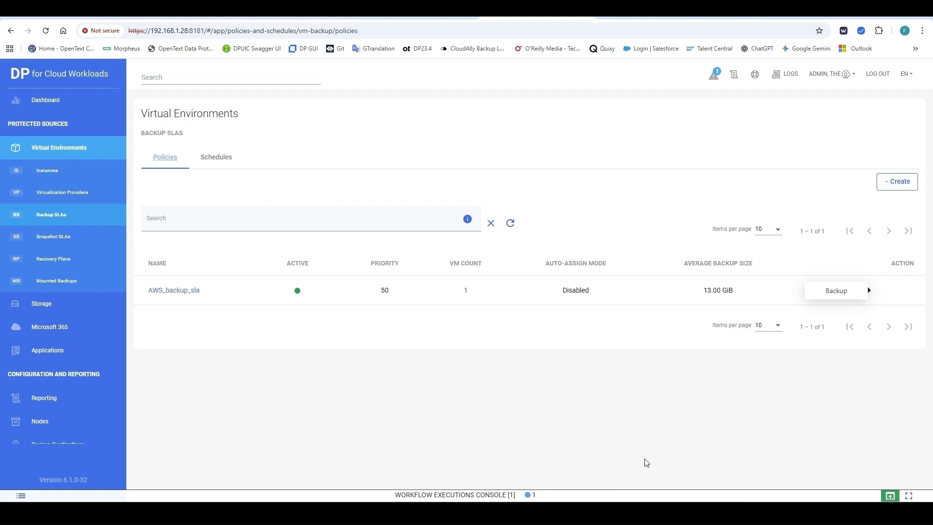
left_click(820, 493)
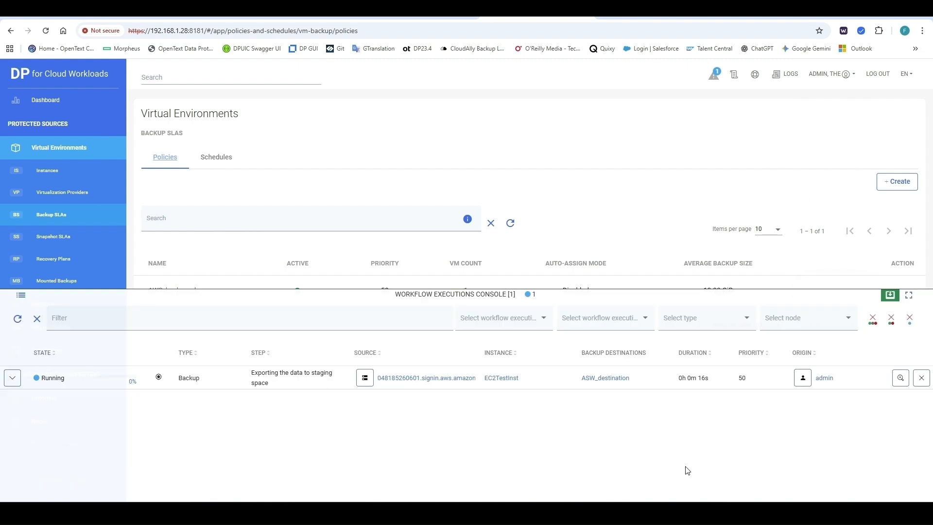
Step: Check the running EC2TestInst Backup job's sub-tasks, then switch to the PuTTY terminals
left_click(13, 370)
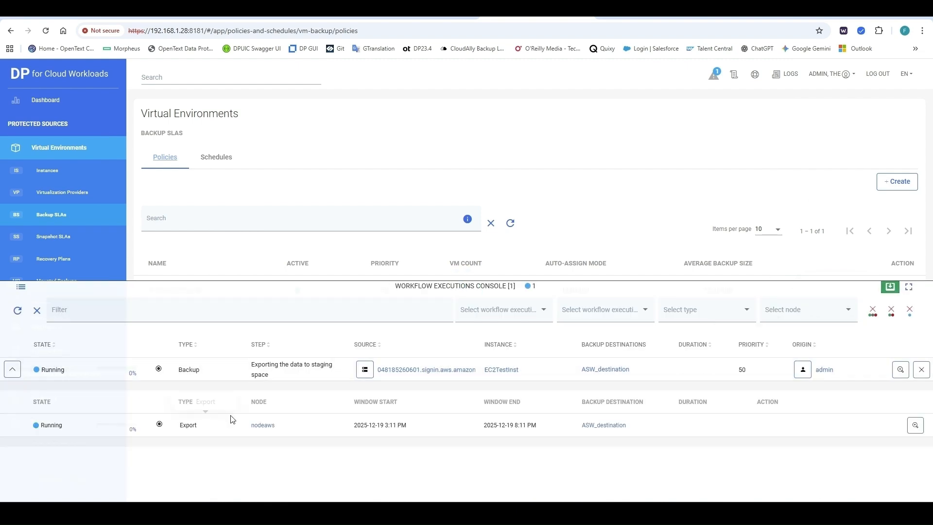
left_click(889, 289)
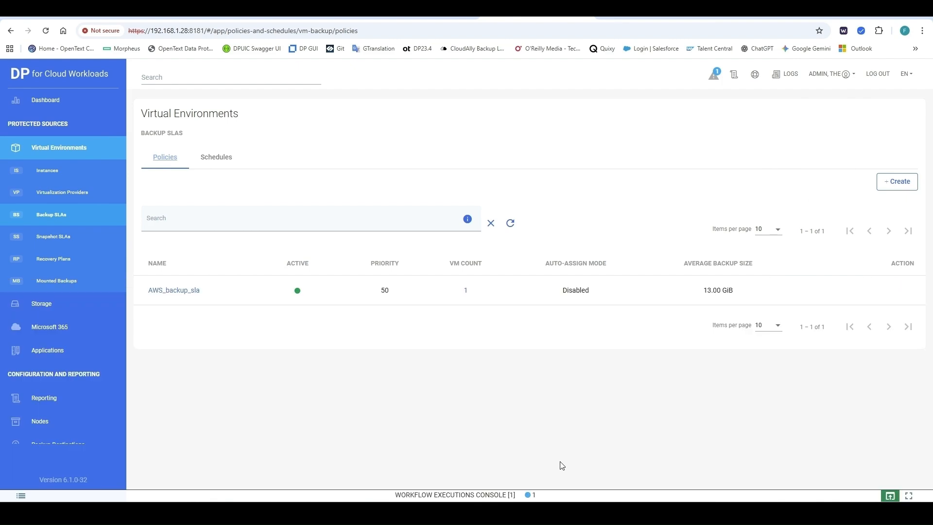
mouse_move(543, 513)
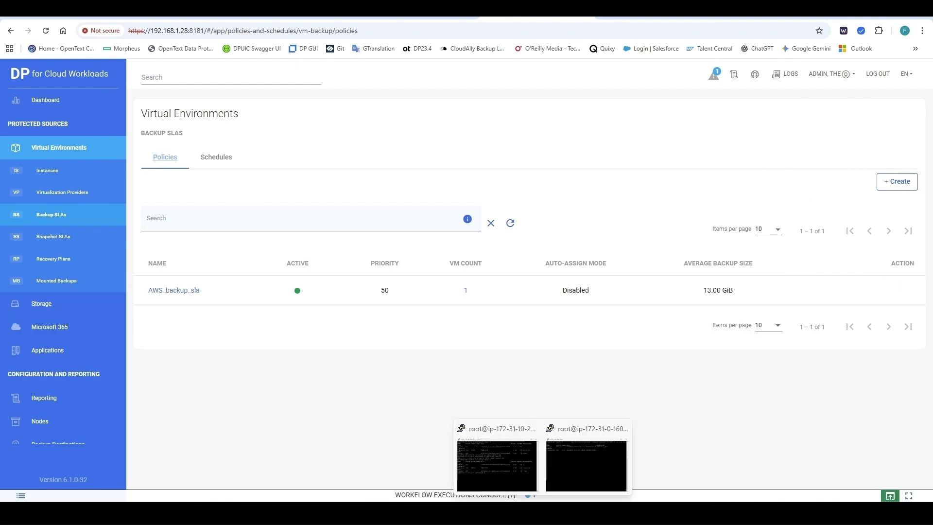
left_click(586, 466)
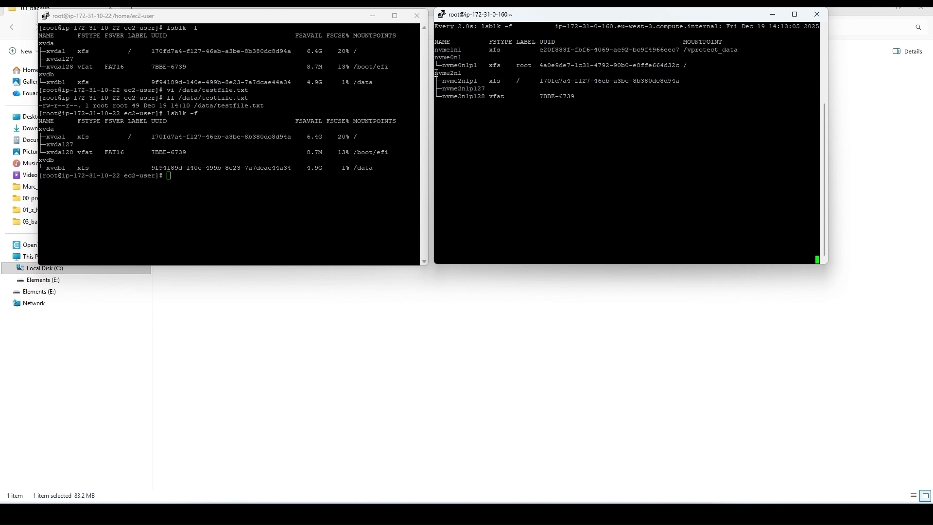
Step: Highlight the proxy's newly attached nvme2n1 disk and the instance's xvda disk to compare them
left_click_drag(436, 73, 580, 107)
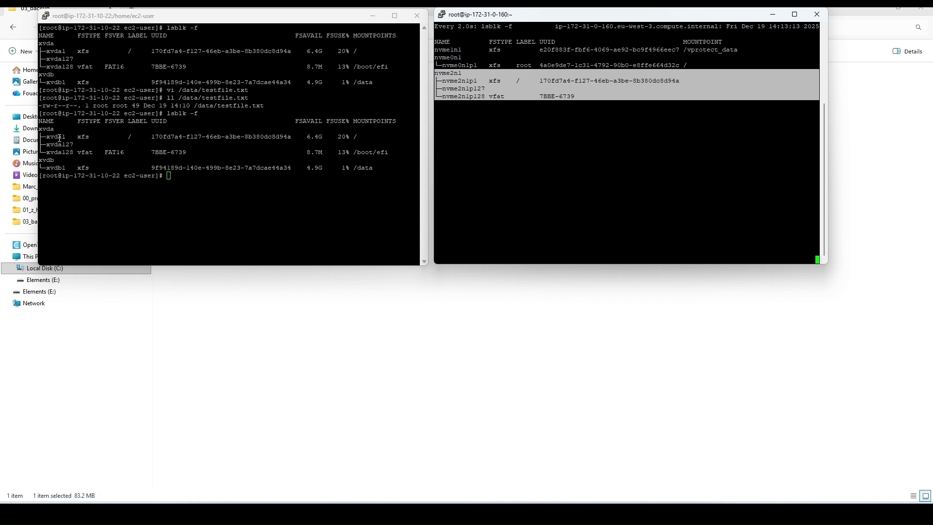
left_click_drag(42, 129, 390, 150)
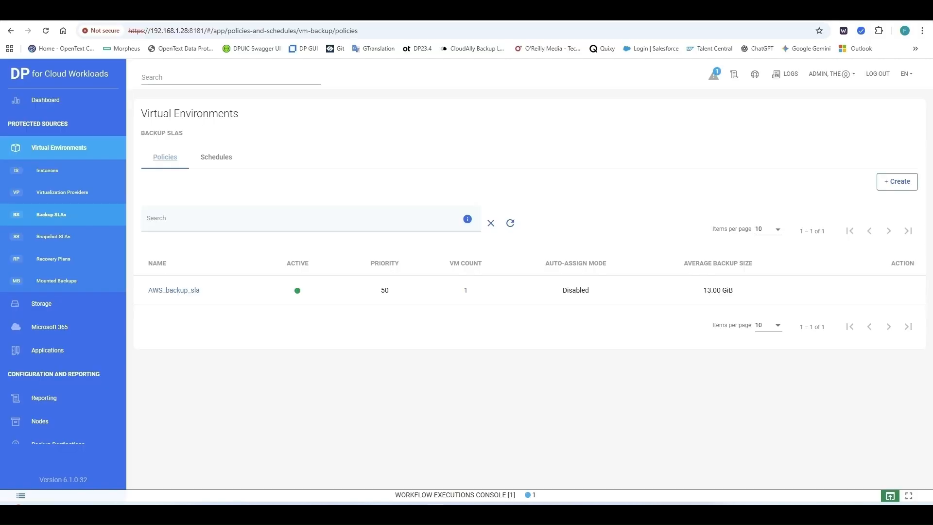
left_click(888, 495)
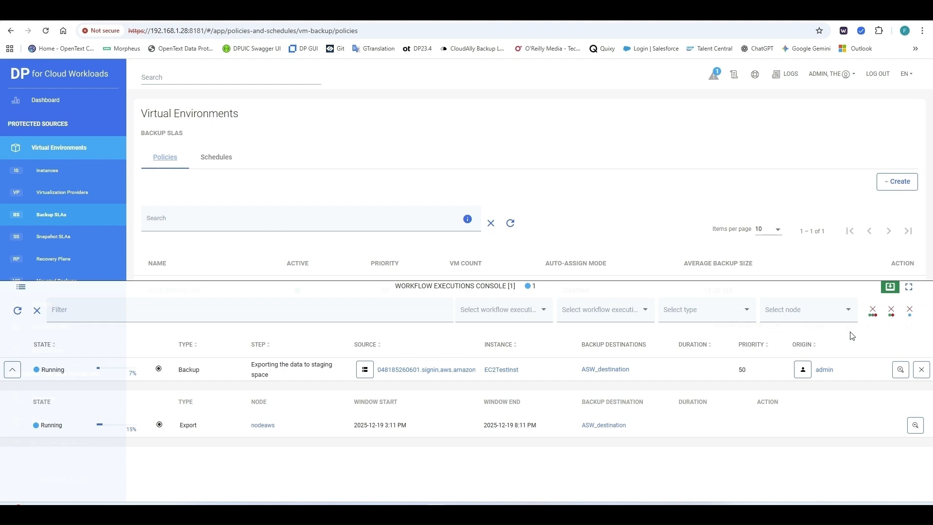
left_click(889, 288)
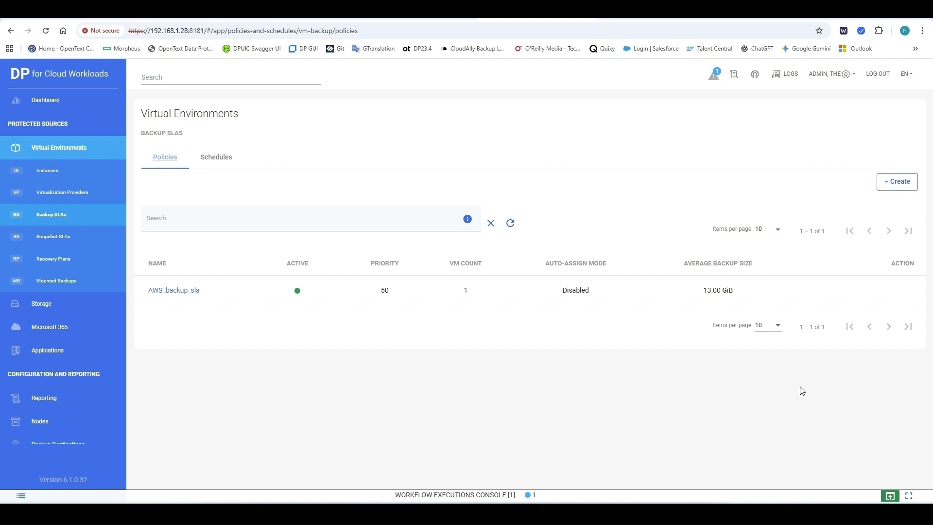
left_click(890, 496)
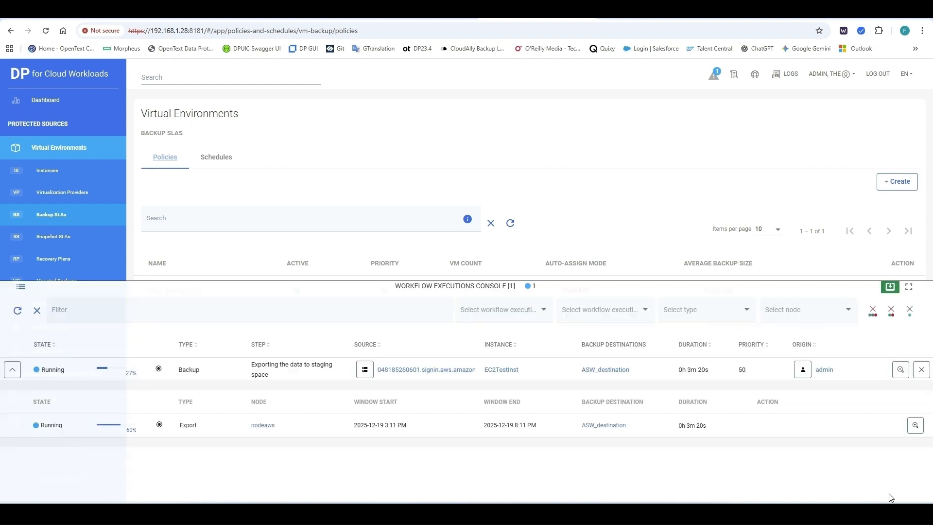
left_click(891, 287)
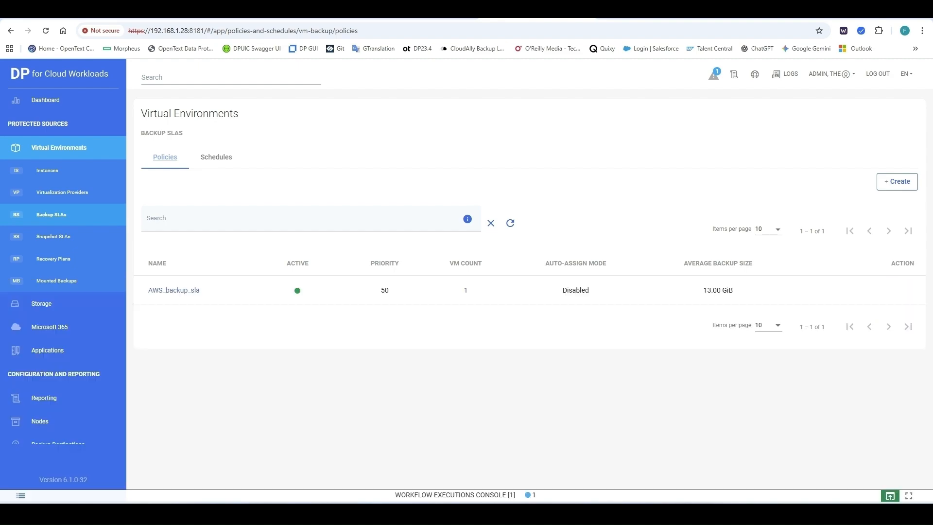
Step: Compare the proxy's attached nvme2n1 disk lines with the instance's xvdb /data disk lines
left_click(436, 514)
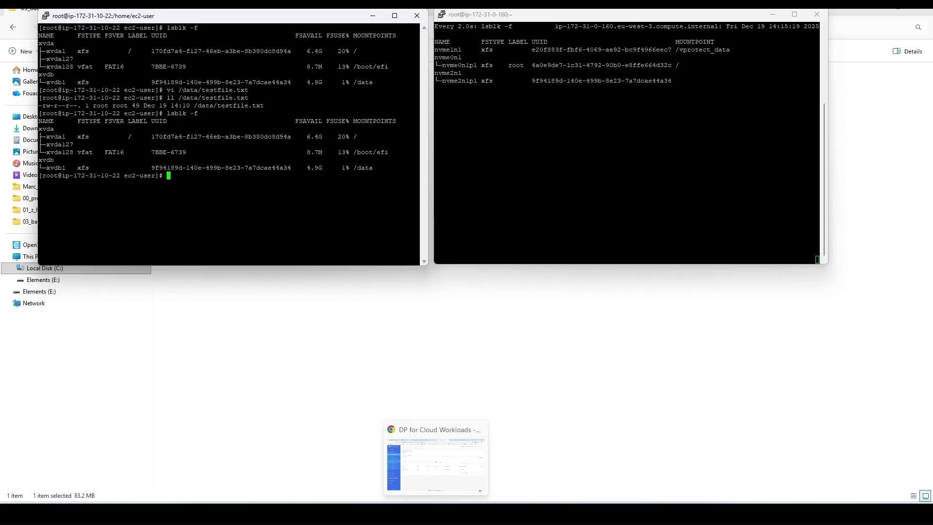
left_click(432, 71)
left_click_drag(435, 73, 672, 86)
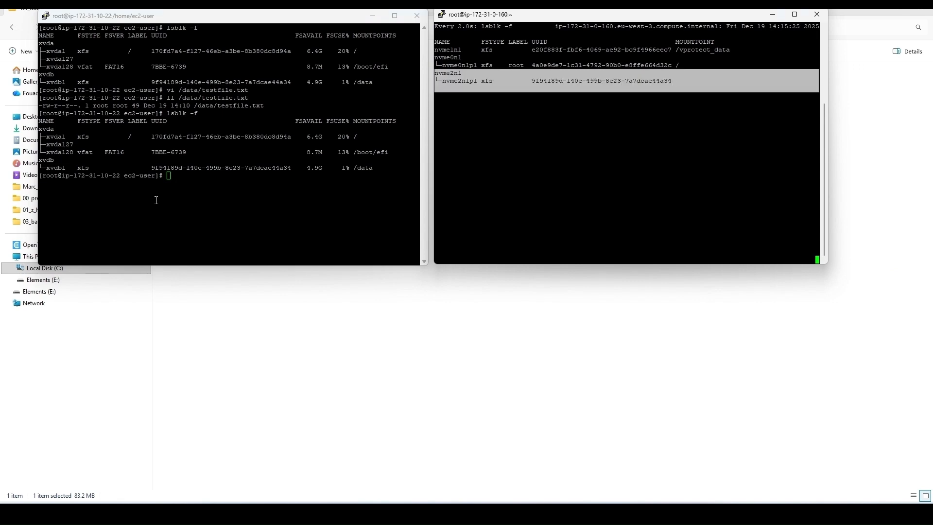
left_click(59, 160)
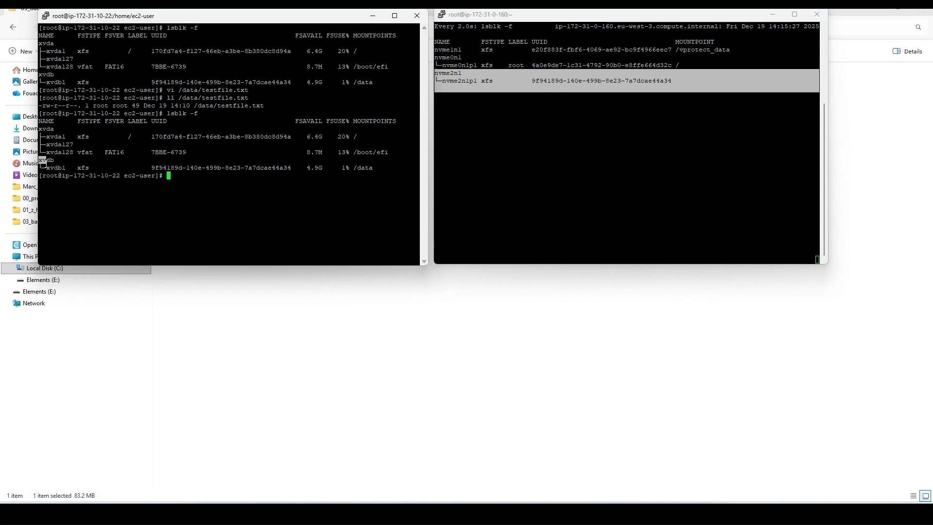
left_click_drag(40, 160, 377, 171)
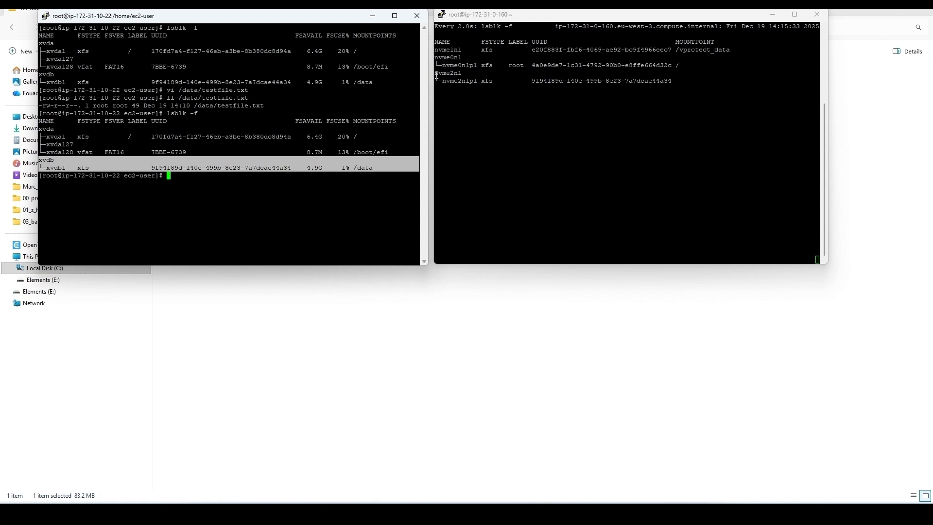
Step: Recheck the proxy's nvme2n1 disk, confirm it has been detached, and return to Data Protector
left_click_drag(437, 74, 676, 85)
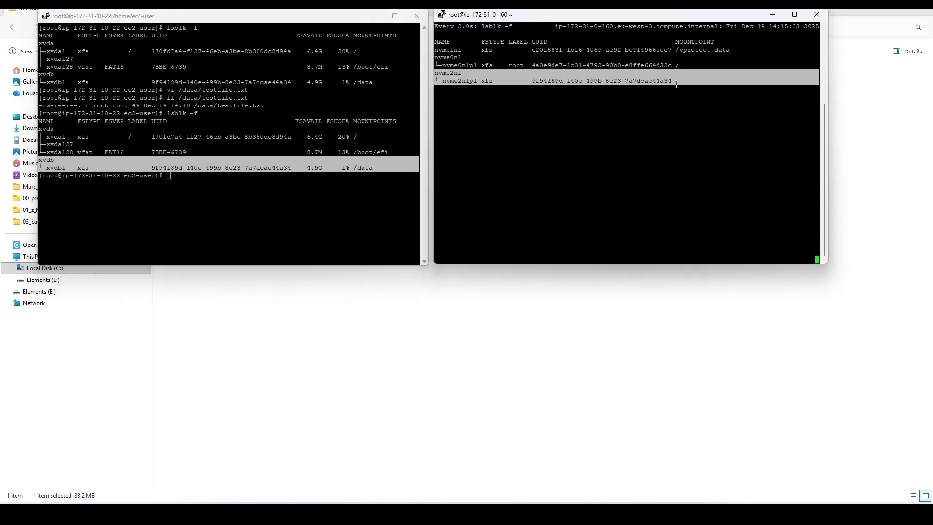
left_click(606, 138)
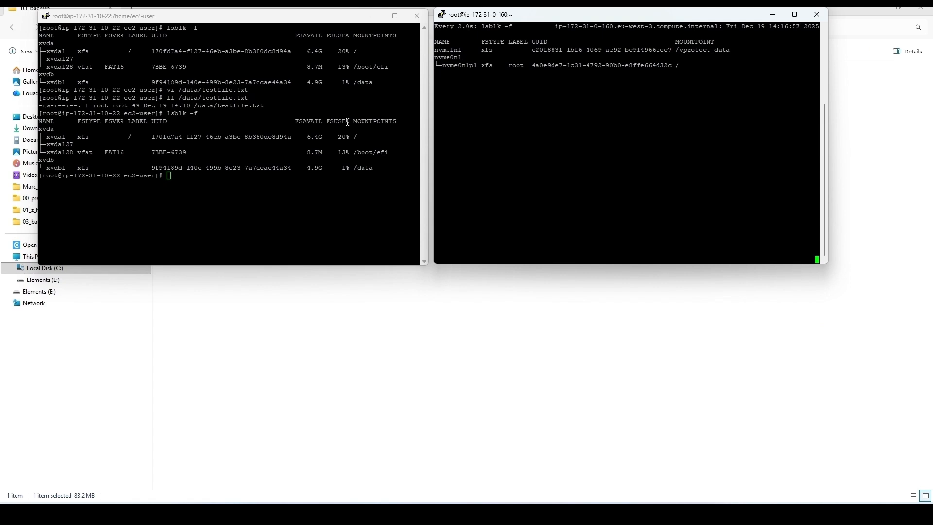
triple_click(493, 83)
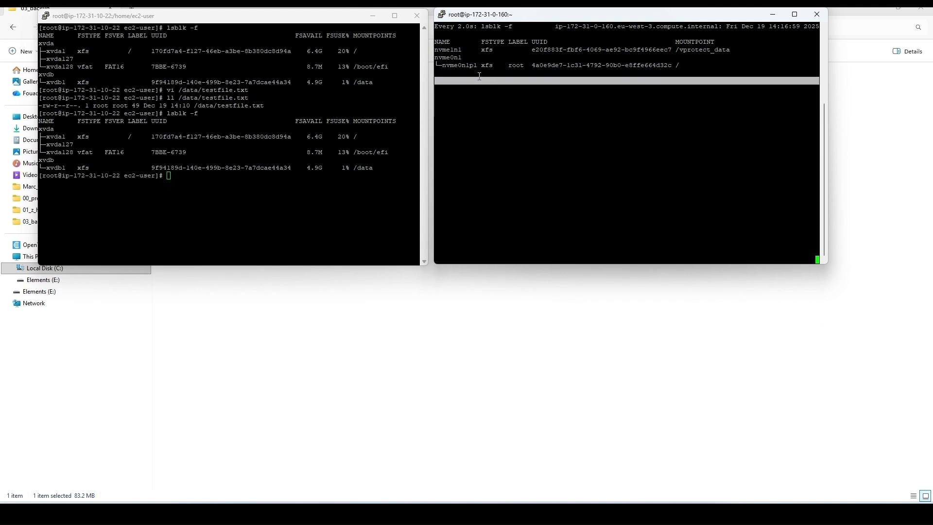
mouse_move(585, 514)
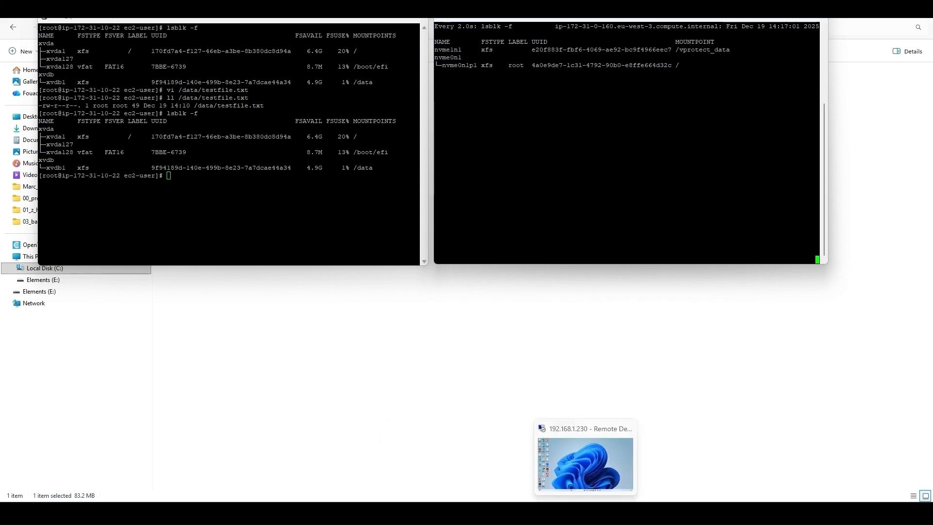
left_click(585, 463)
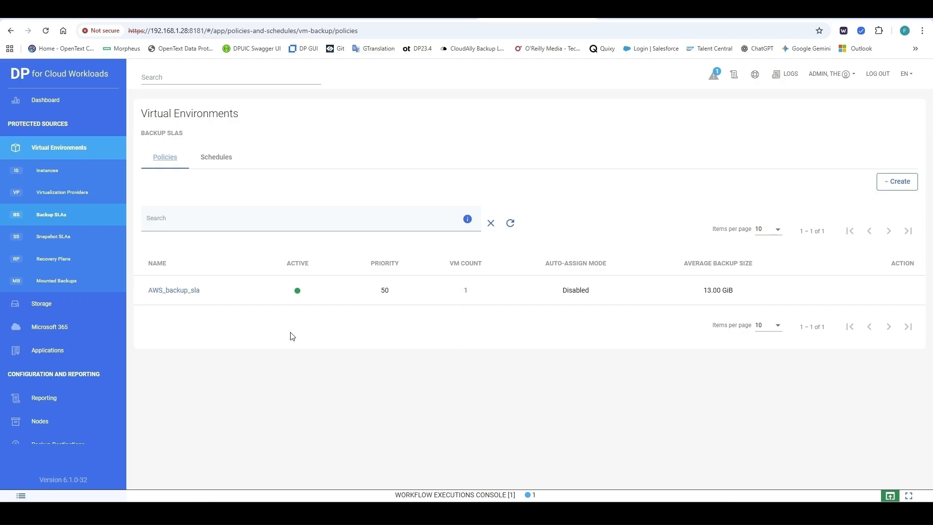
Step: Review the completed EC2TestInst Backup job steps in the Workflow Executions Console, then go to Instances
left_click(890, 495)
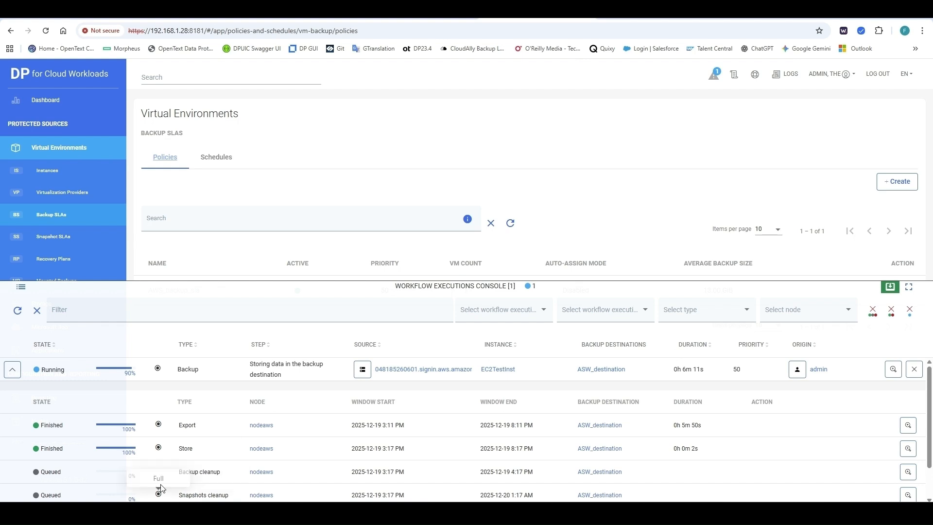
scroll(222, 473, "down", 1)
scroll(223, 473, "down", 1)
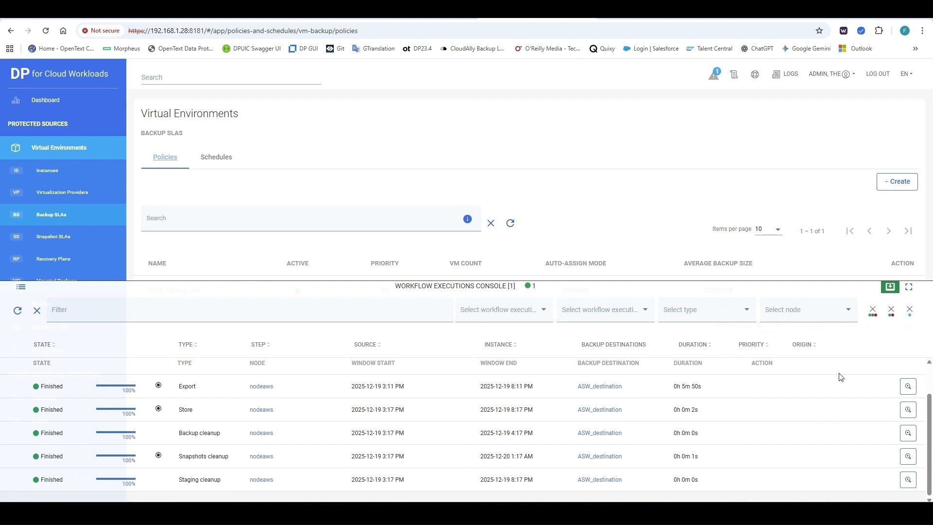
left_click_drag(928, 407, 890, 387)
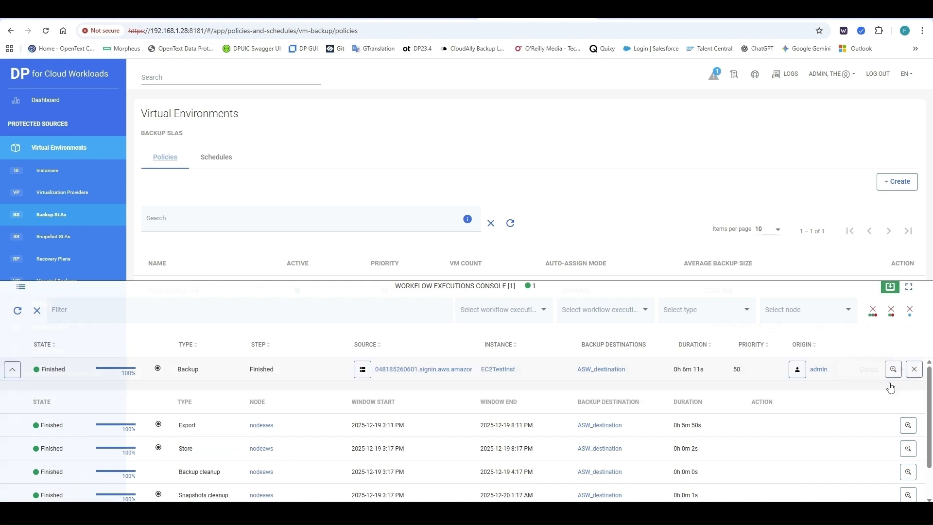
left_click(12, 370)
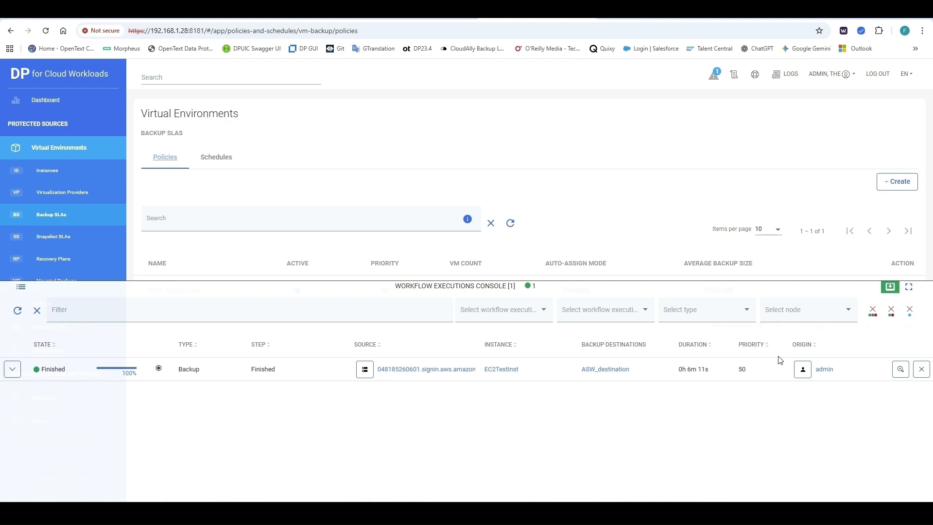
left_click(889, 288)
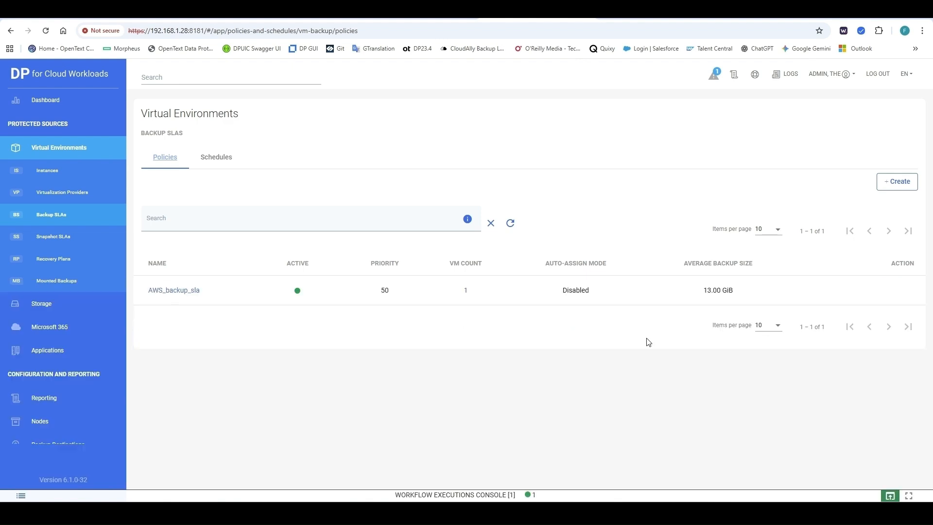
left_click(52, 176)
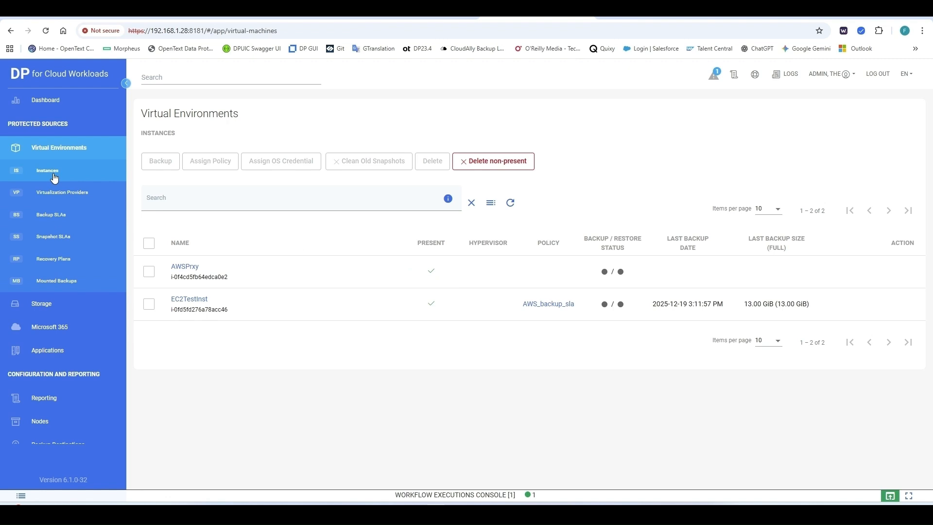
Step: Open EC2TestInst's Backup (1) tab and select its 13.00 GiB full backup from 2025-12-19
left_click(186, 305)
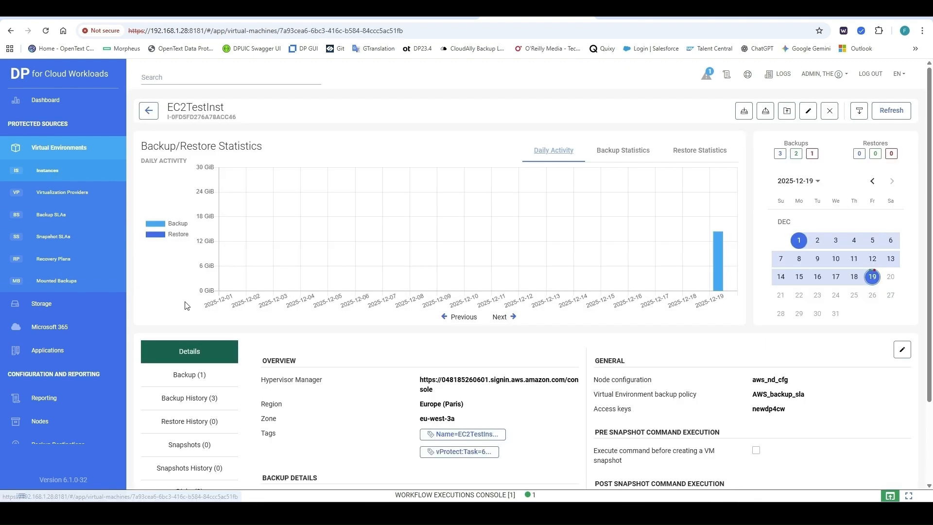
left_click(190, 380)
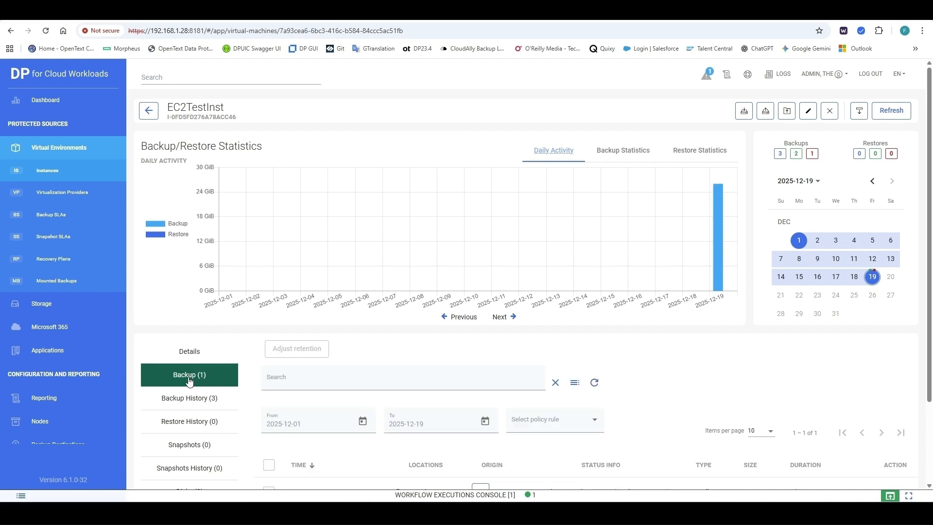
scroll(373, 407, "down", 2)
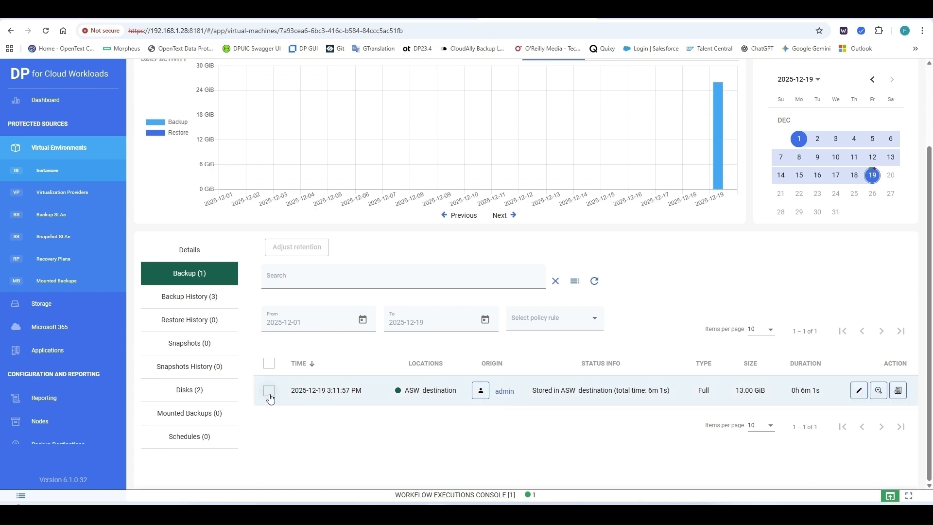
left_click(269, 392)
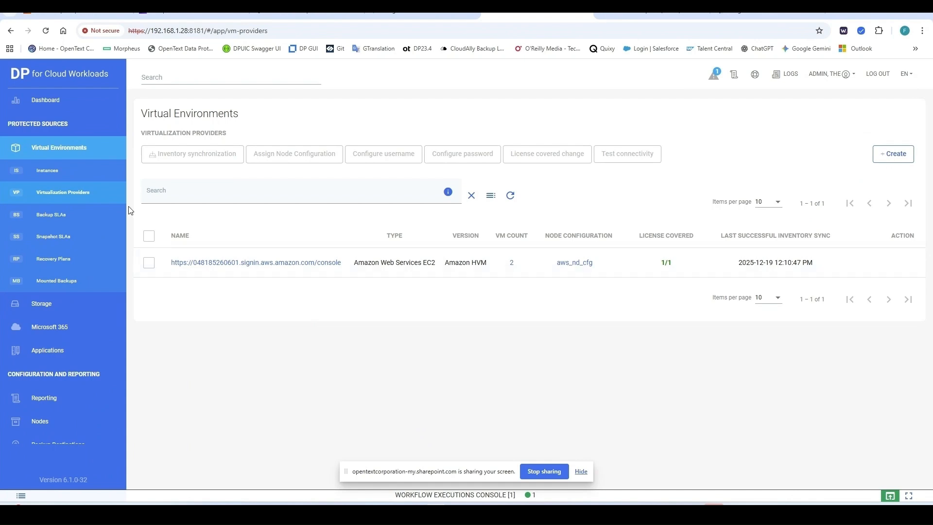
Step: Reopen the Instances list under Virtual Environments in the sidebar
left_click(57, 172)
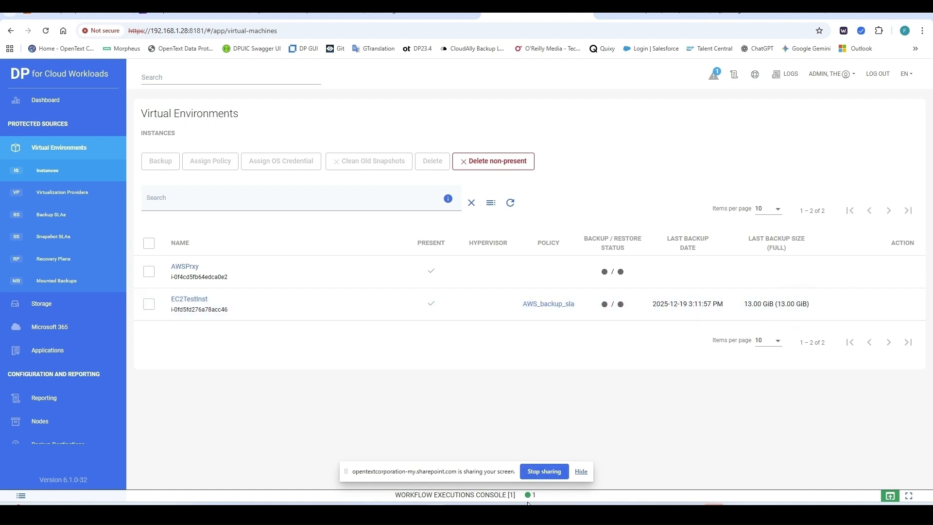
Step: Bring up the SSH terminals and confirm /data/testfile.txt exists on EC2TestInst with ll
mouse_move(542, 515)
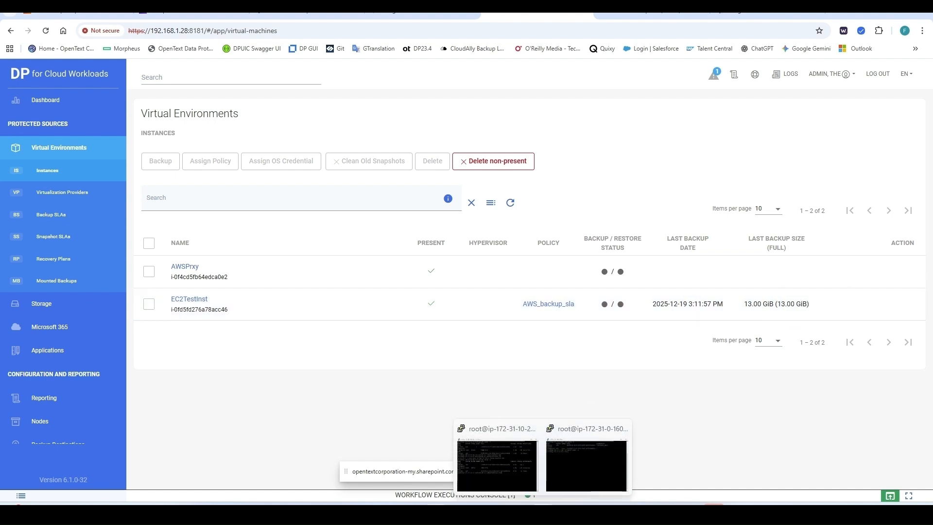
left_click(437, 514)
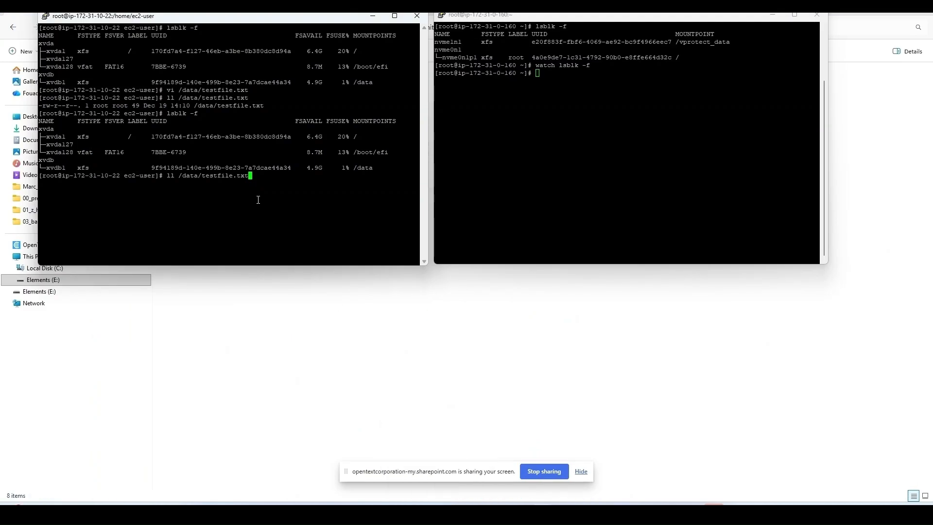
key("Return")
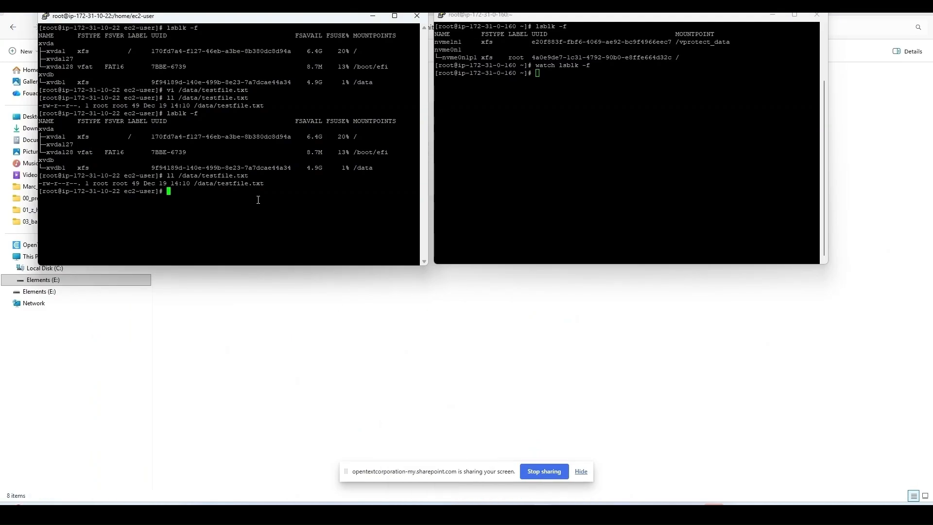
Step: Delete the file with rm -f /data/testfile.txt, verify it's gone, and return to the browser
key("Up")
key("Left")
key("Left")
key("Left")
key("Left")
key("Left")
key("Left")
key("Left")
key("Left")
key("Left")
key("Left")
key("Left")
key("Left")
key("Left")
key("Left")
key("Left")
key("Left")
key("Left")
key("Left")
key("Left")
key("BackSpace")
key("BackSpace")
type("rm -f")
key("Return")
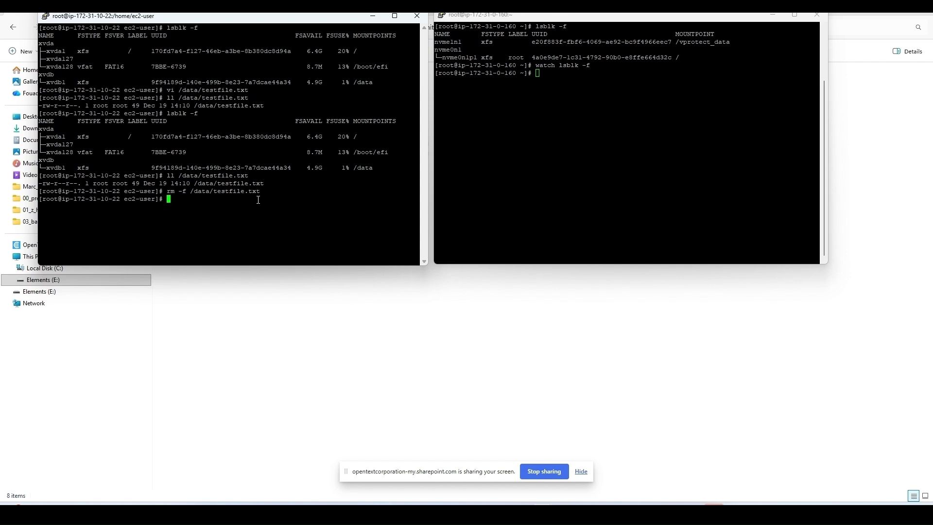
key("Up")
key("Up")
key("Return")
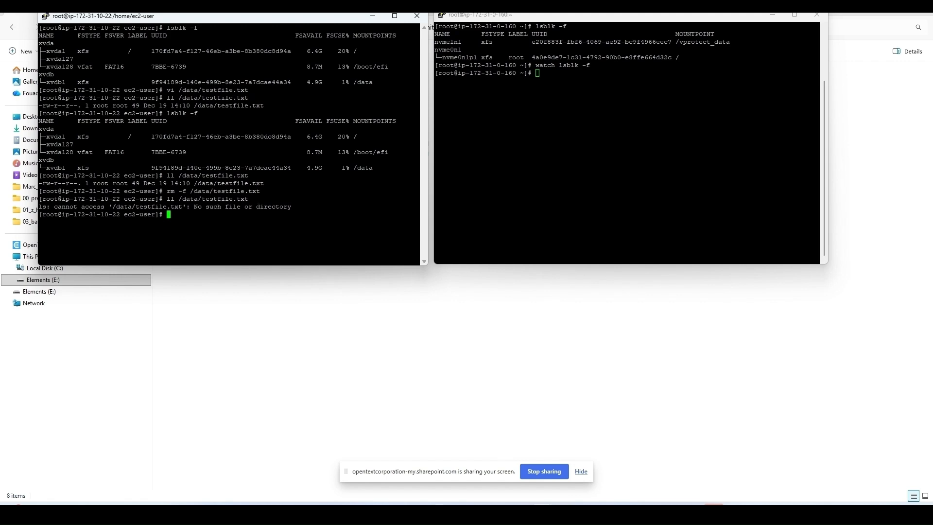
left_click(435, 512)
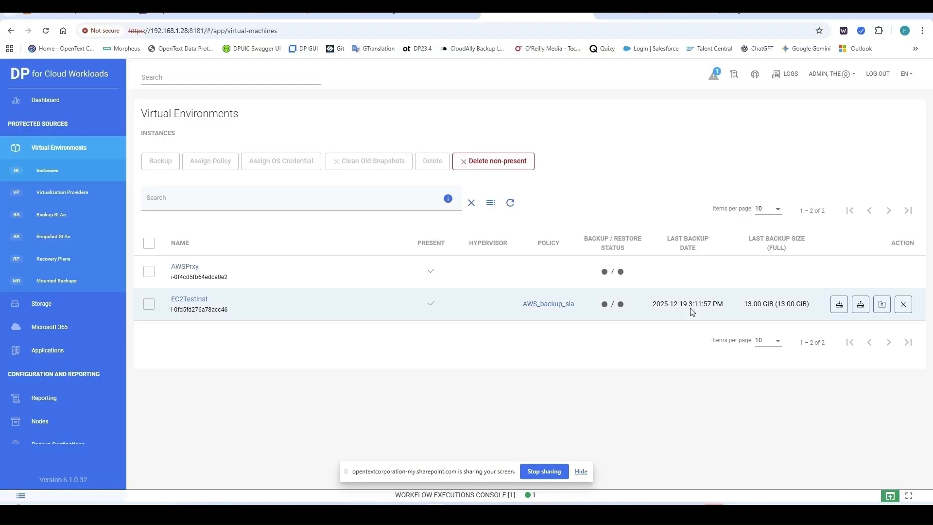
Step: Start a restore of EC2TestInst to the hypervisor, renaming the instance EC2TestInstRstr
left_click(861, 306)
left_click(876, 331)
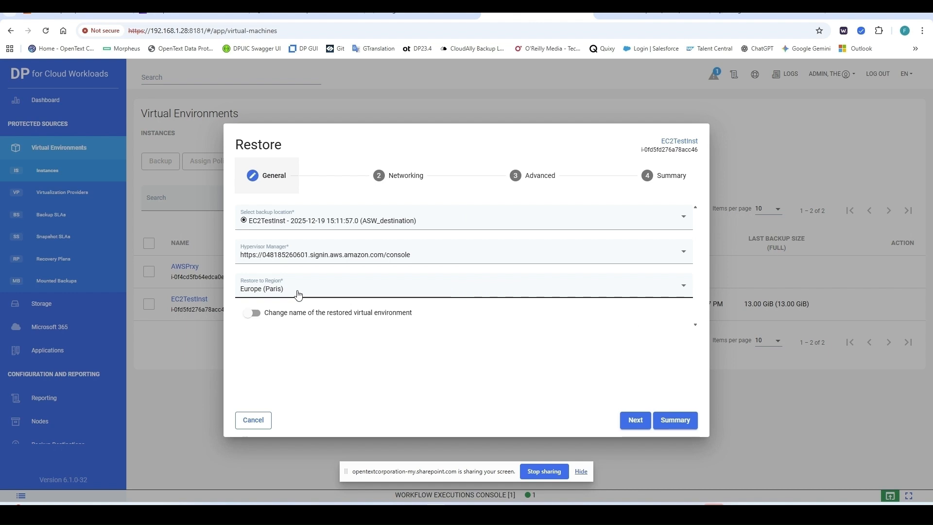
left_click(295, 316)
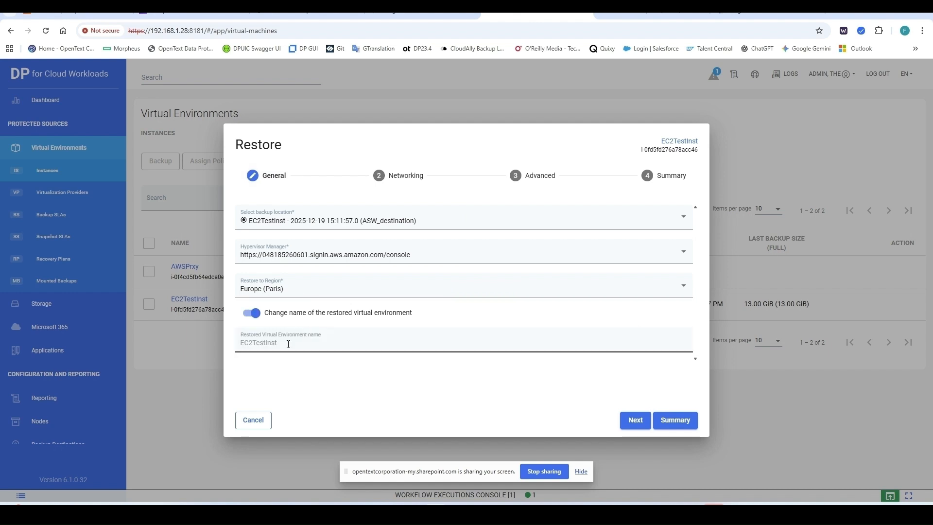
left_click(289, 344)
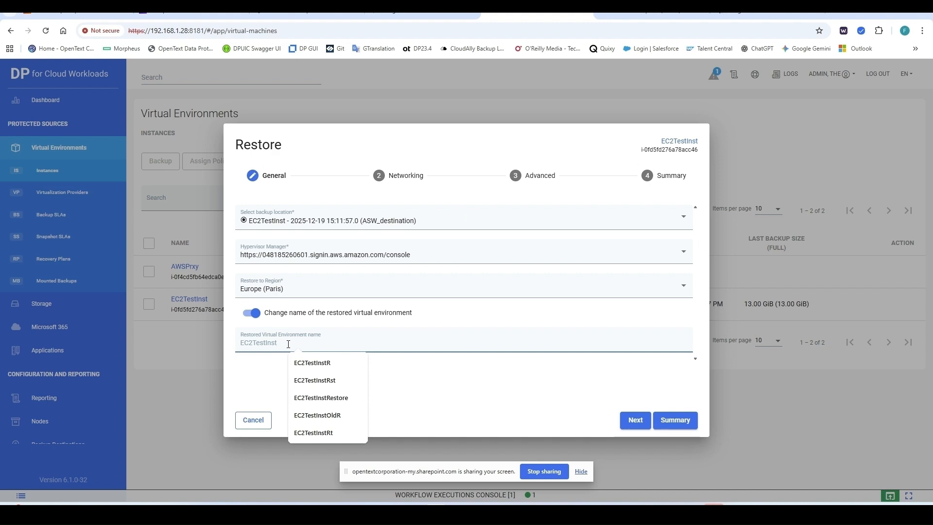
type("r")
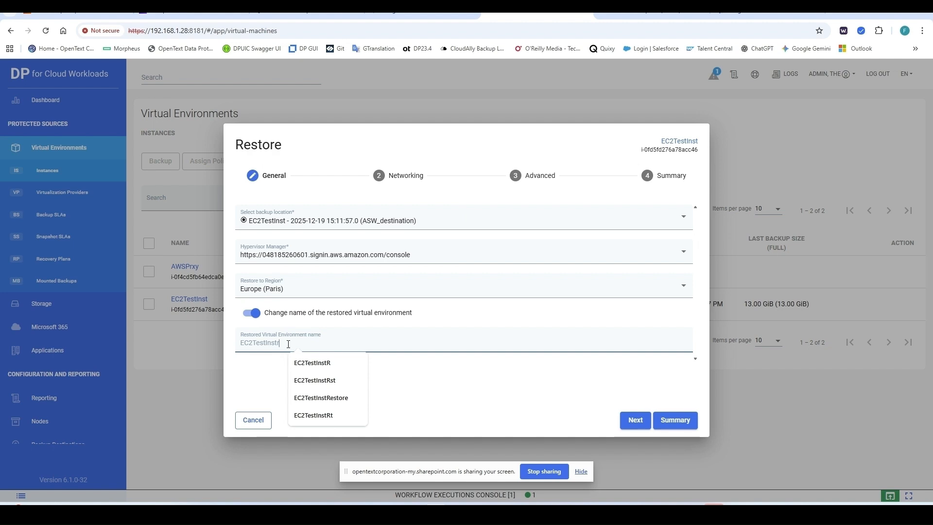
type("st")
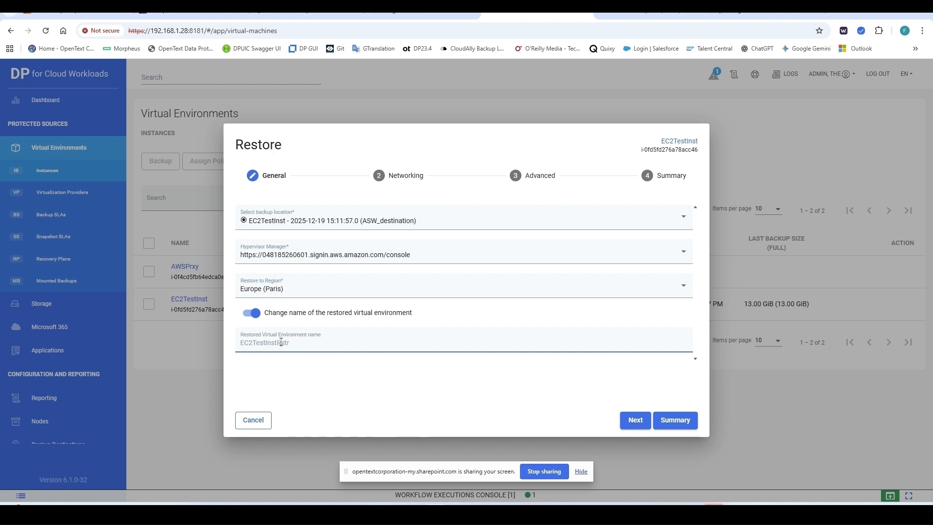
Step: Keep the Networking and Advanced defaults and open the restore Summary
left_click(640, 422)
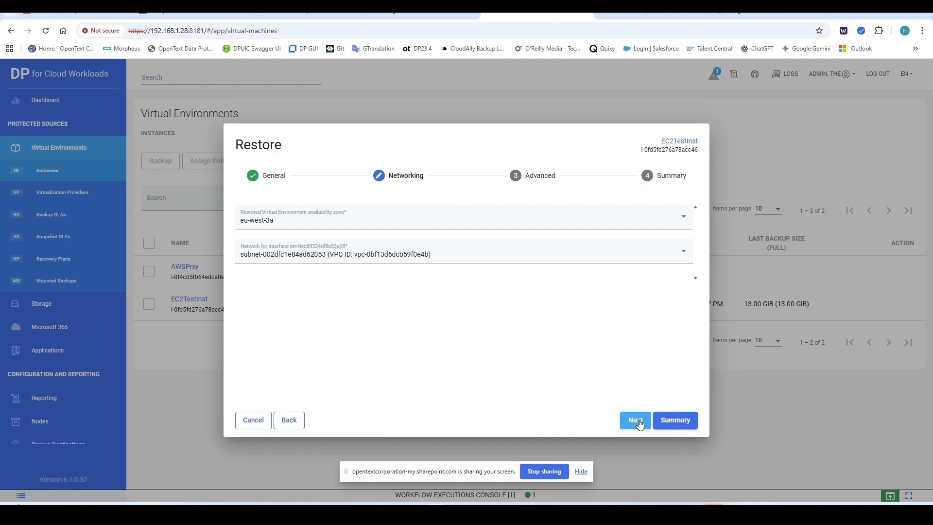
left_click(636, 421)
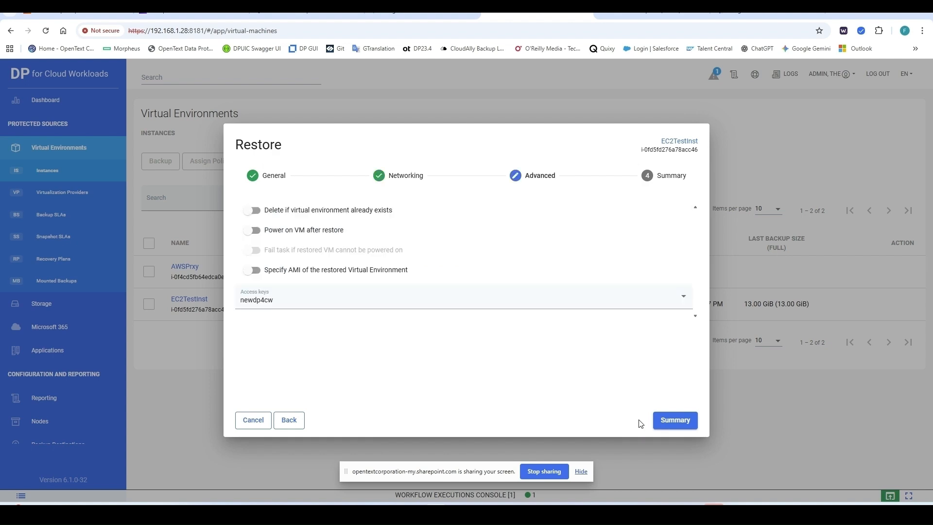
left_click(671, 422)
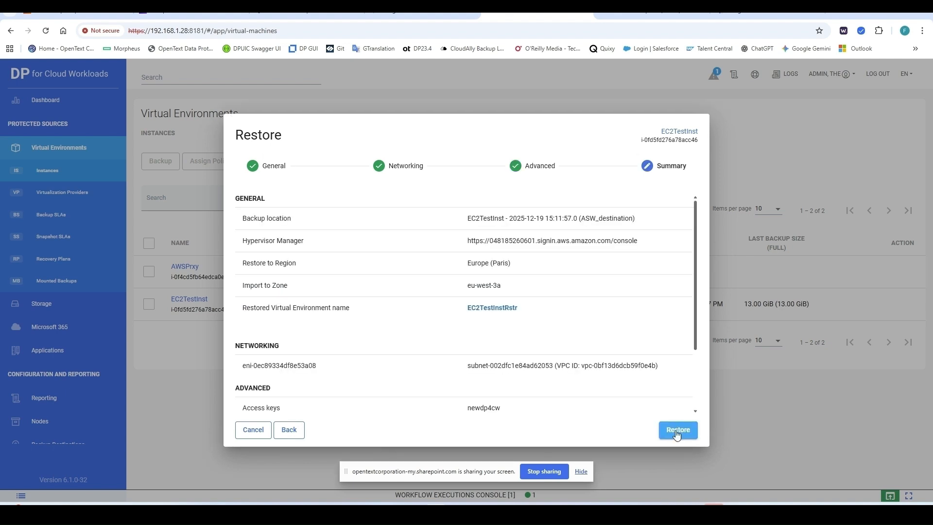
Step: Launch the EC2TestInst restore and expand its job to watch the Restore and Import steps
left_click(676, 432)
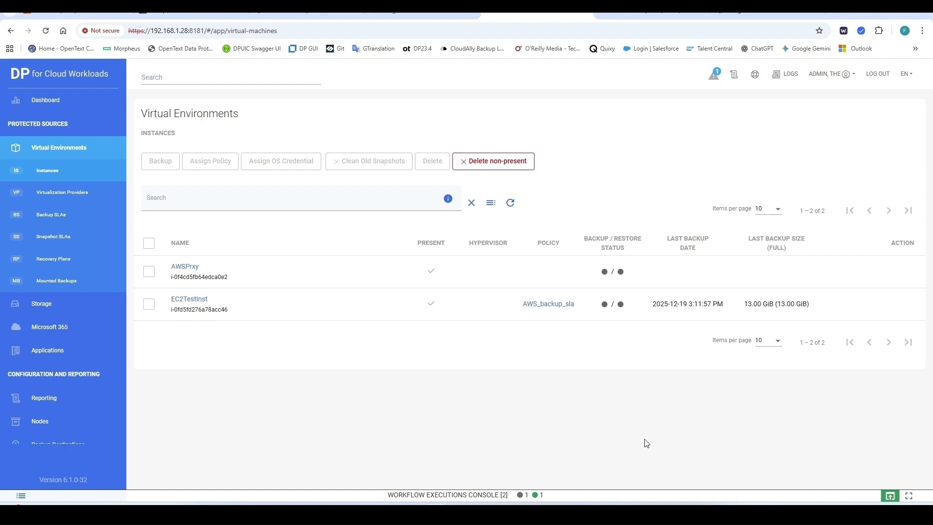
left_click(890, 496)
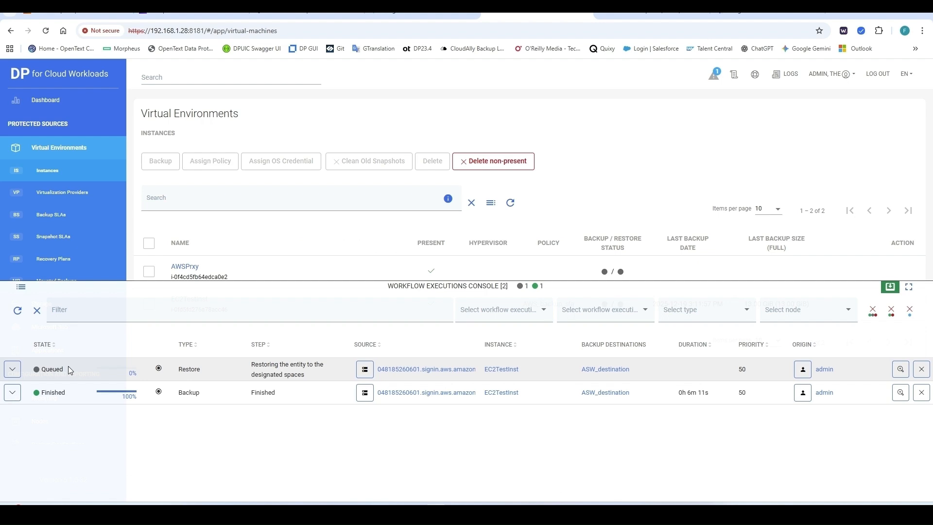
left_click(13, 371)
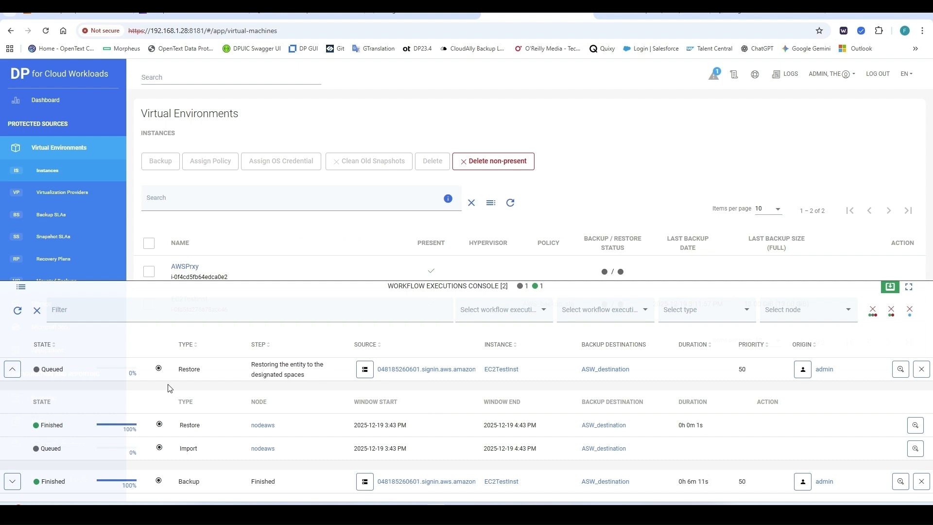
left_click(12, 370)
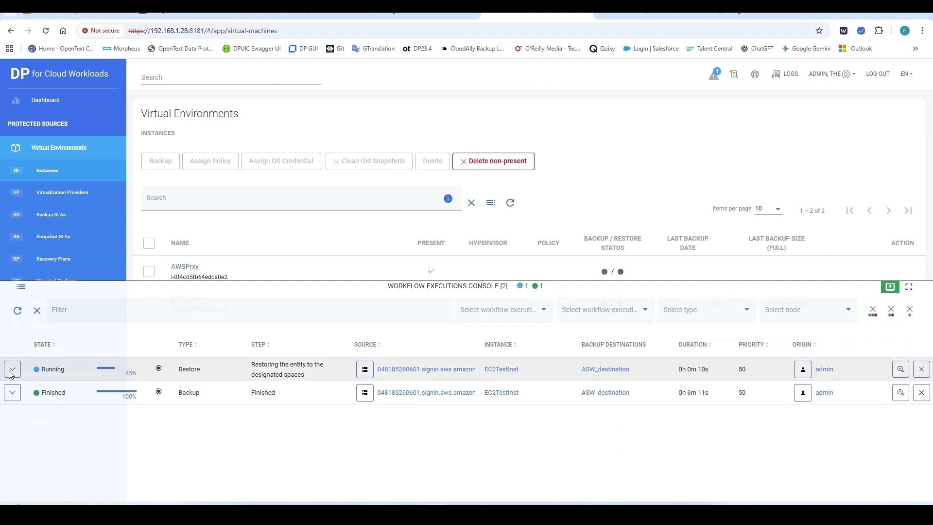
left_click(12, 370)
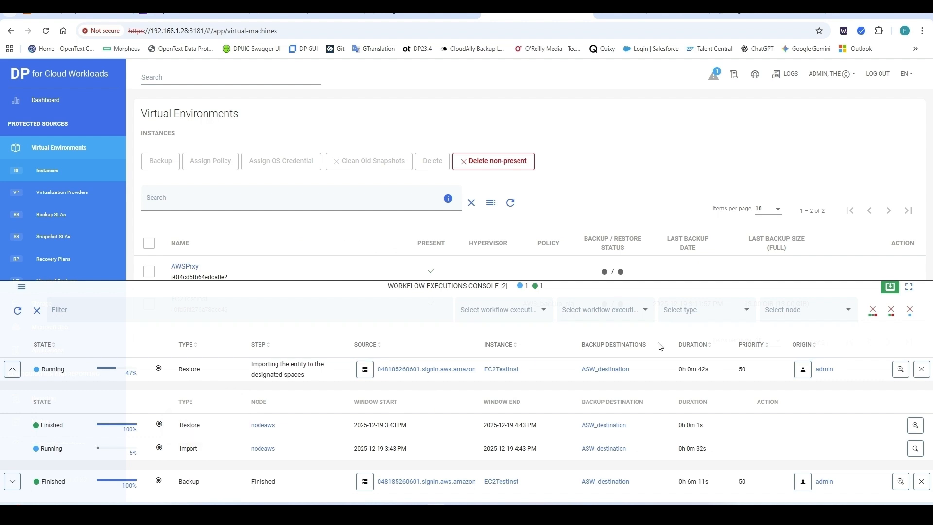
Step: Track the restore job's step details until the restore shows Finished at 100%
left_click(13, 369)
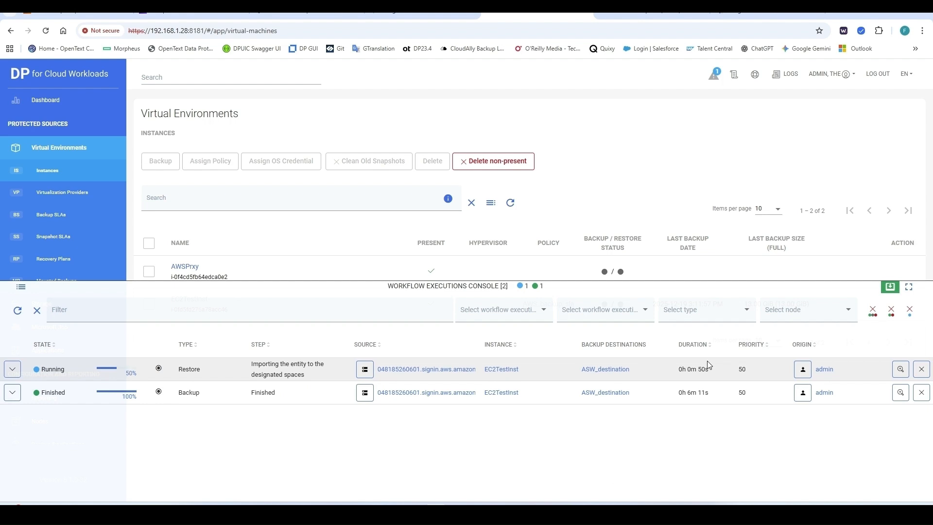
left_click(362, 377)
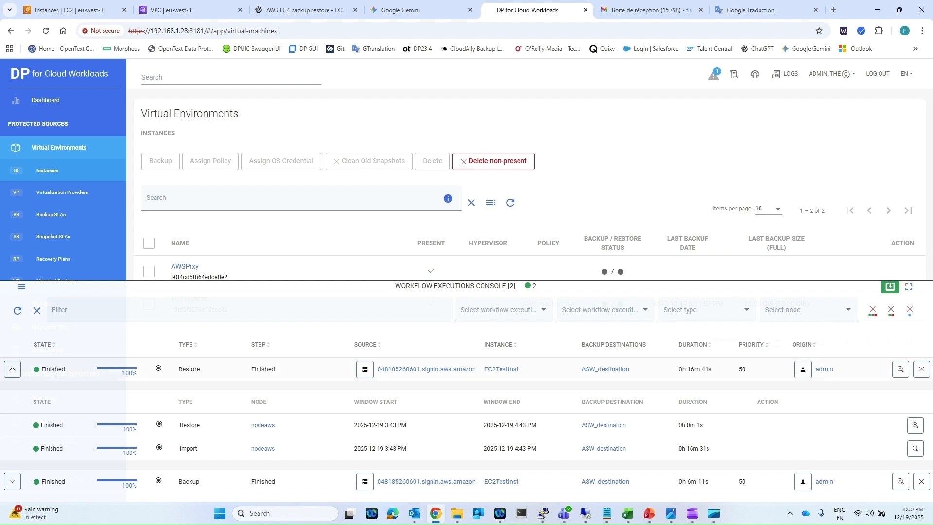
left_click(12, 370)
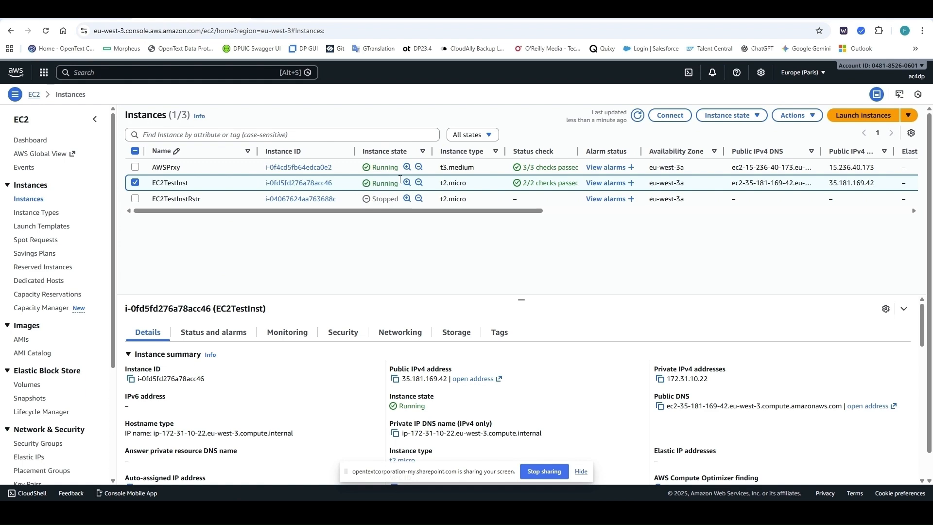
Step: Stop the original EC2TestInst instance
left_click(757, 114)
left_click(724, 132)
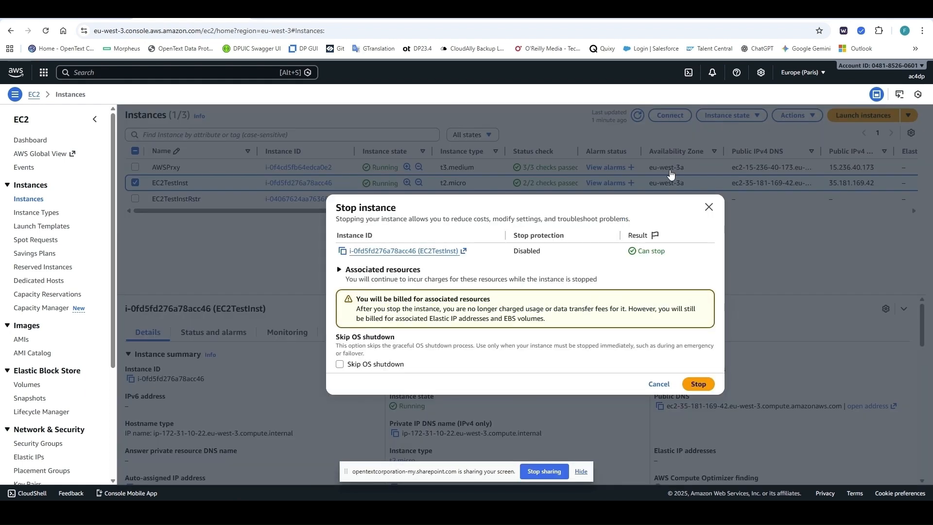
left_click(698, 383)
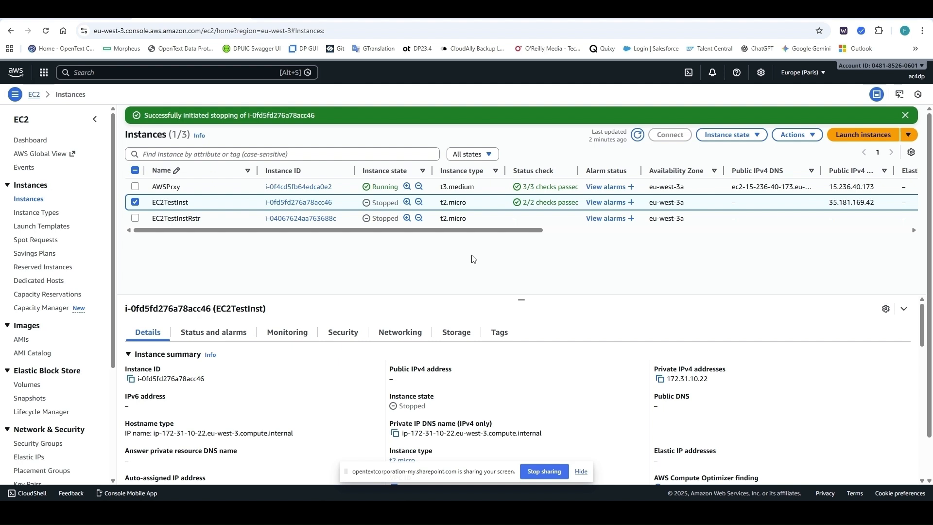
Step: Start the restored EC2TestInstRstr instance
left_click(135, 202)
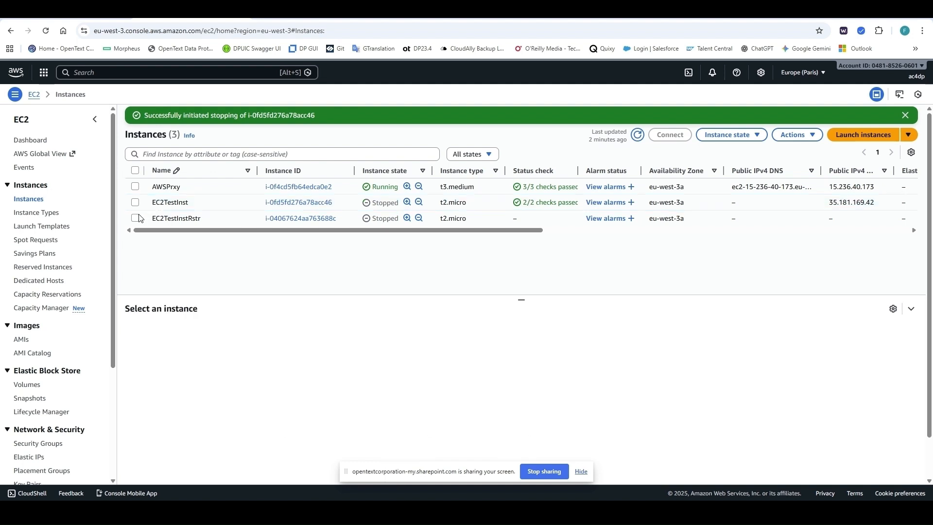
left_click(135, 218)
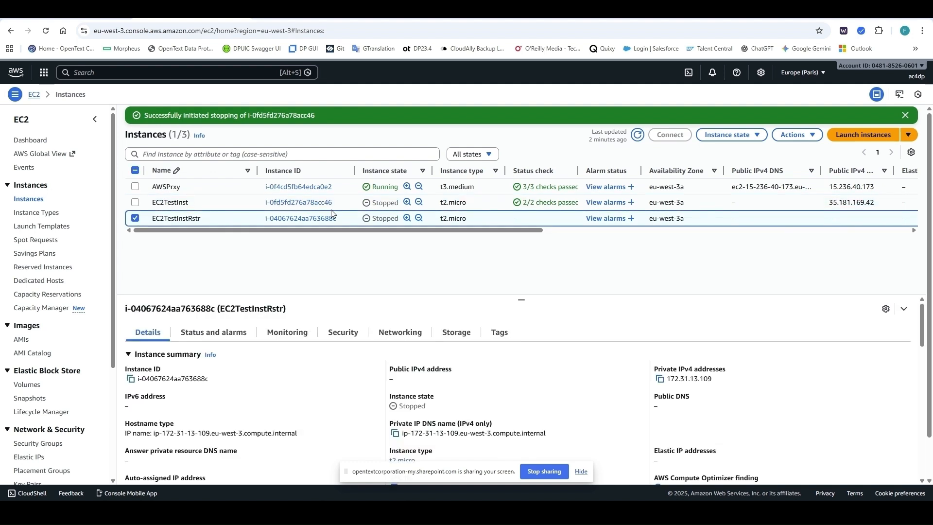
left_click(734, 136)
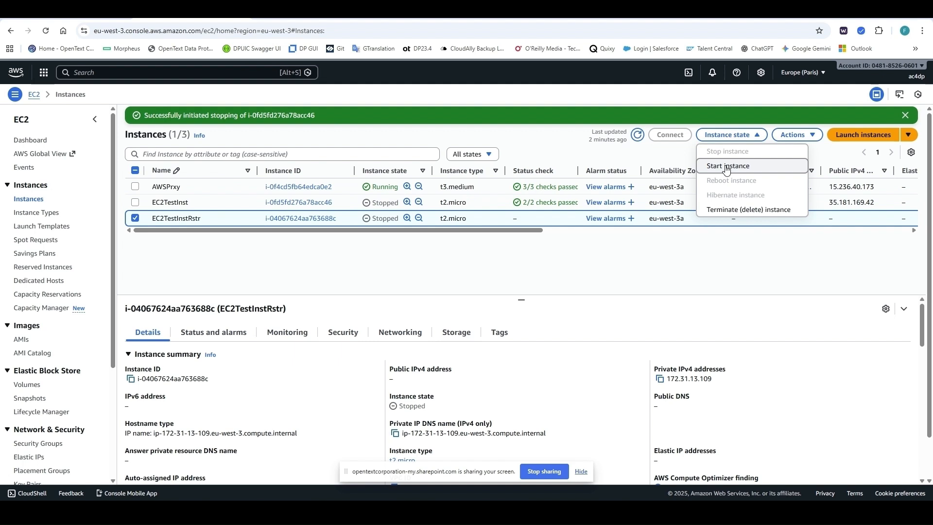
left_click(726, 167)
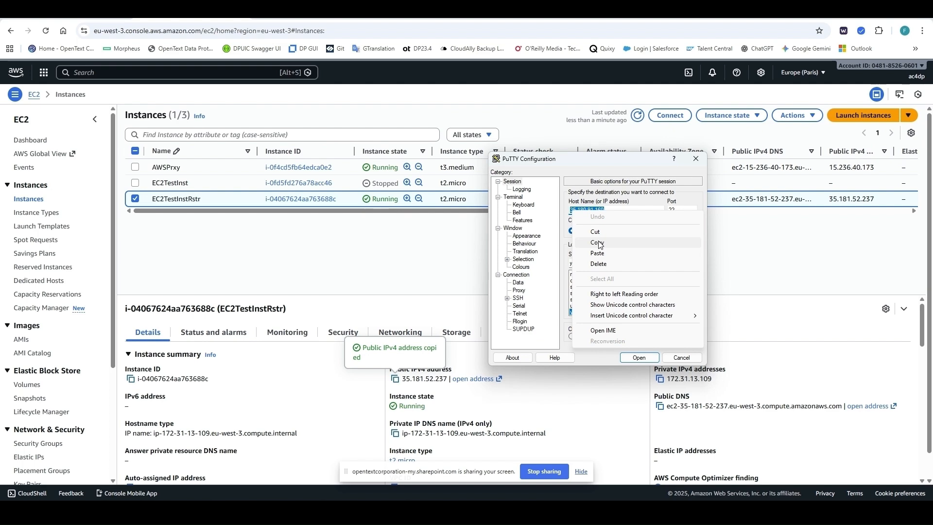
Step: SSH into the restored instance's public IP with PuTTY and become root with 'sudo su -'
left_click(602, 252)
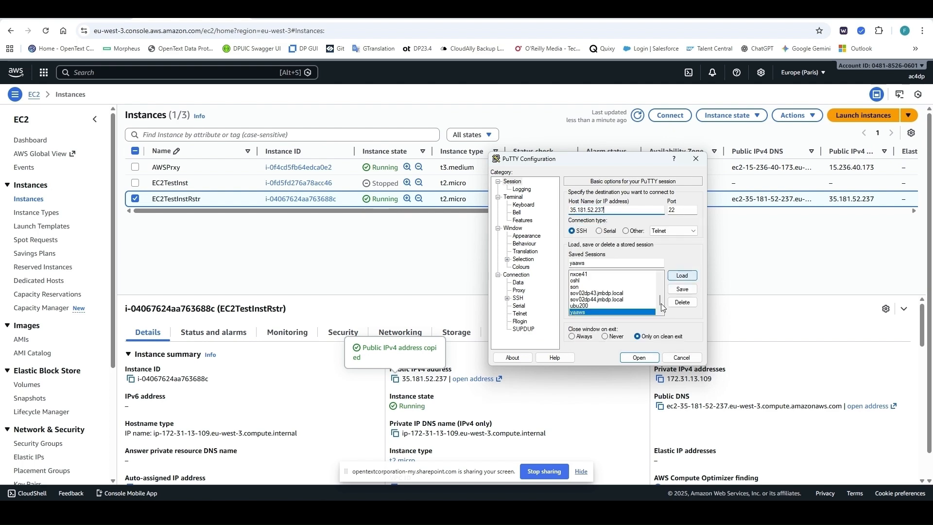
left_click(646, 358)
left_click(293, 344)
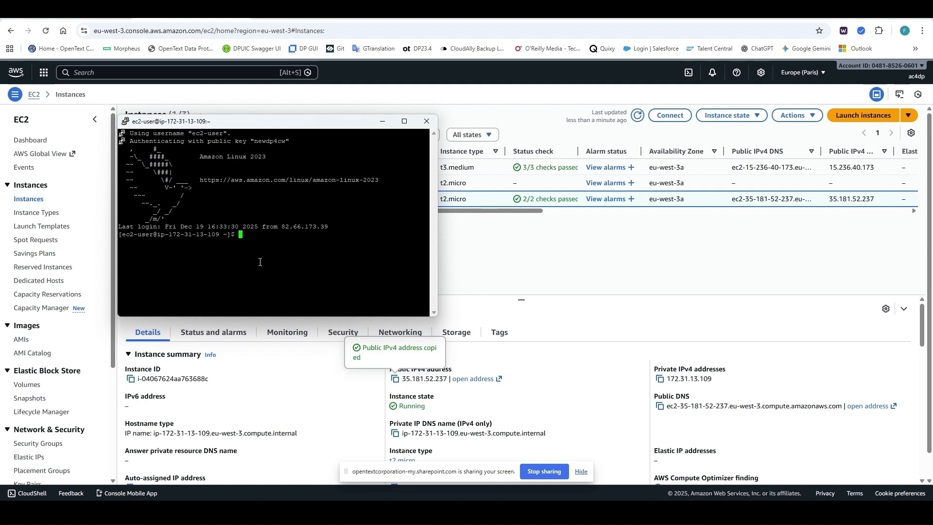
type("sudo su -")
key("Return")
Step: List /data/test*.* and cat /data/testfile.txt to confirm its text is intact
type("ls ")
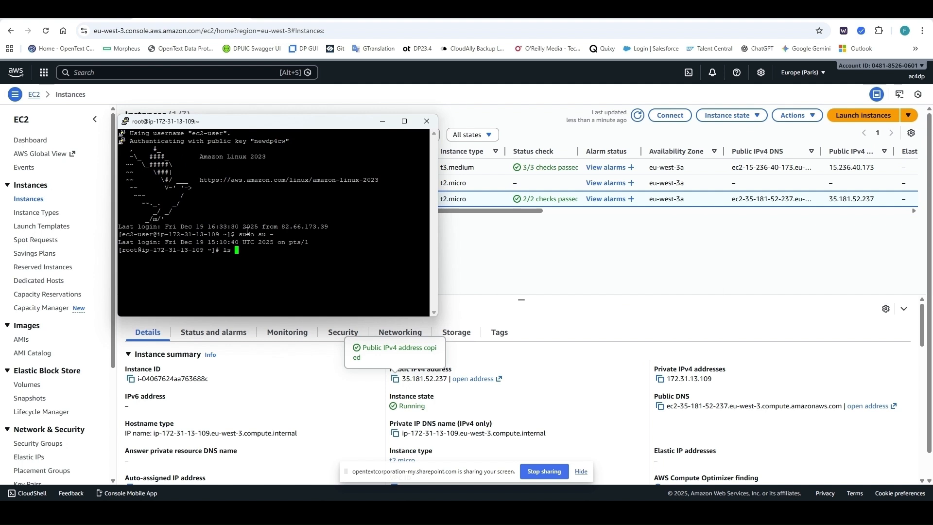
type("/data/test*.*")
key("Return")
type("cat")
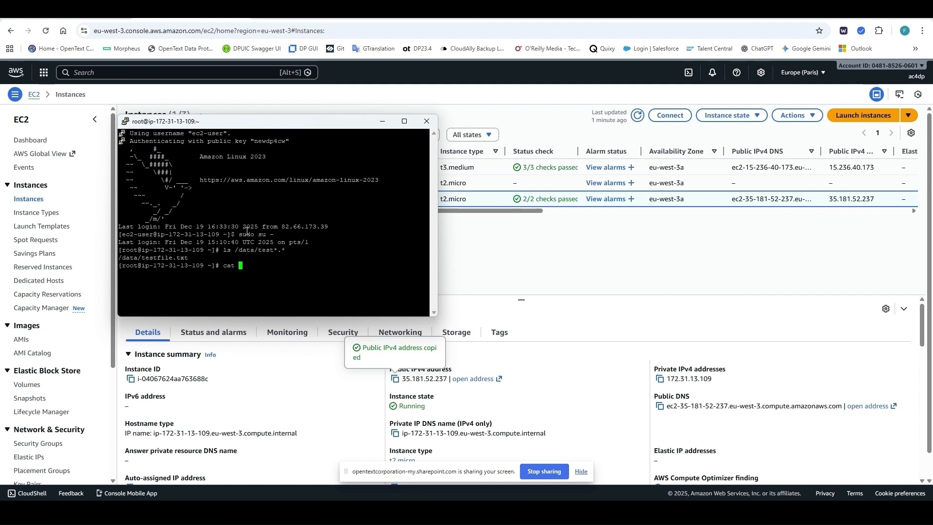
left_click_drag(119, 257, 189, 262)
key("ctrl+c")
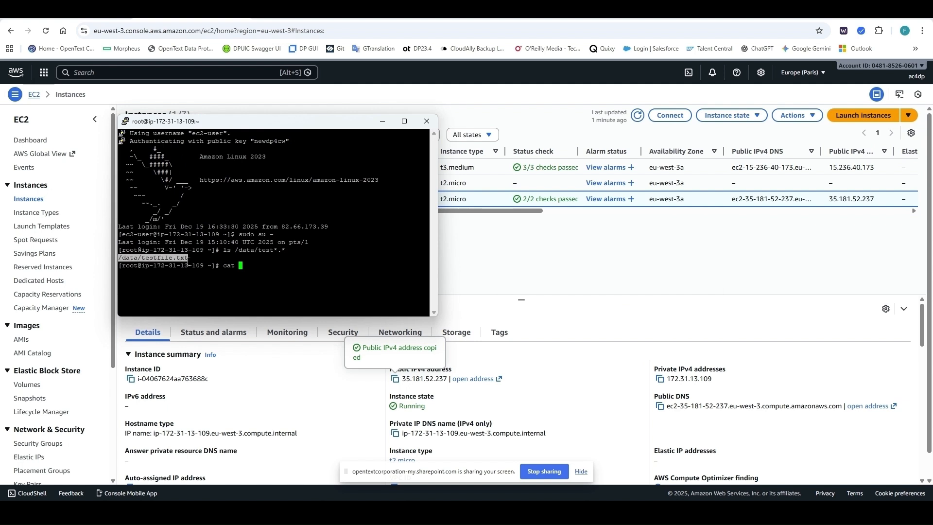
left_click_drag(188, 262, 190, 262)
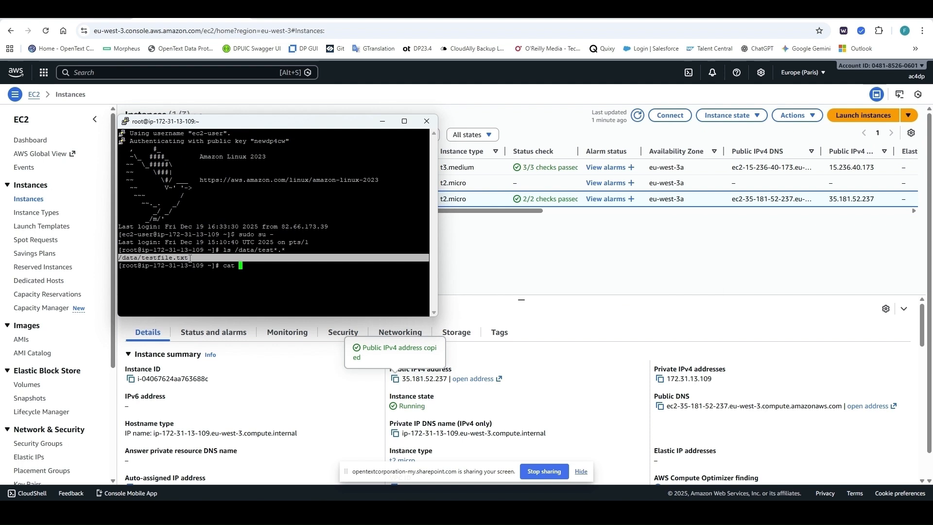
right_click(243, 284)
key("Return")
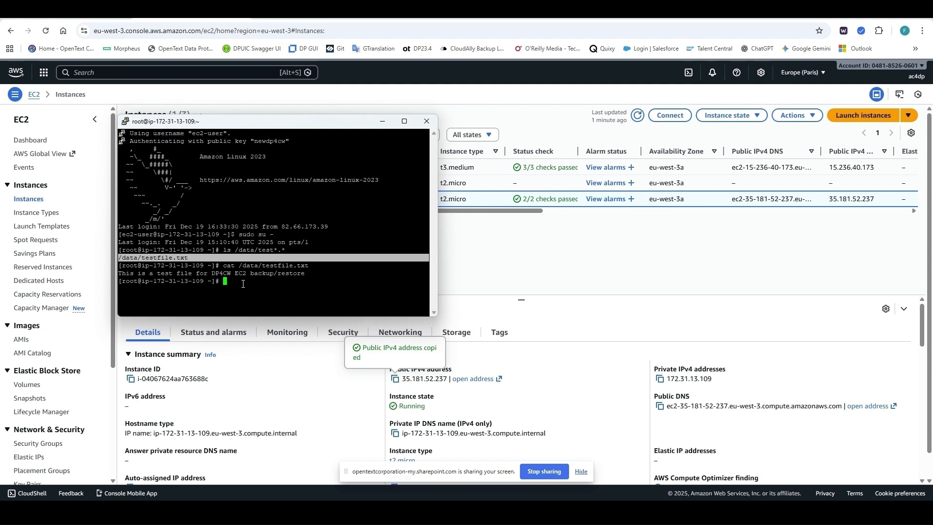